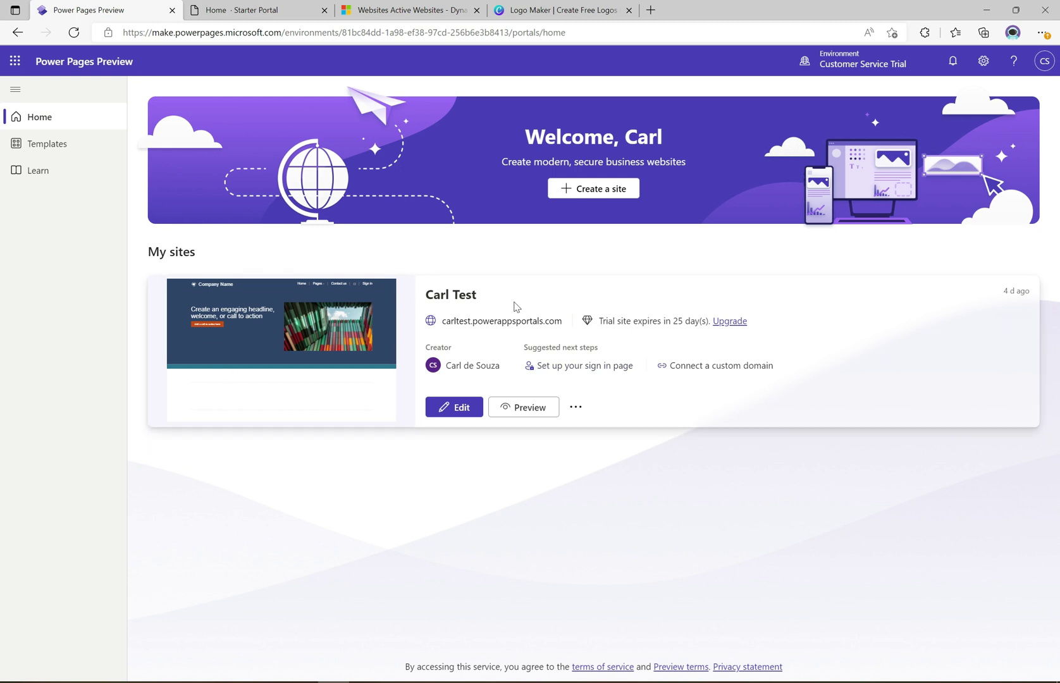
Open the existing site for editing and bring up the font settings of its Orange theme styling
click(468, 413)
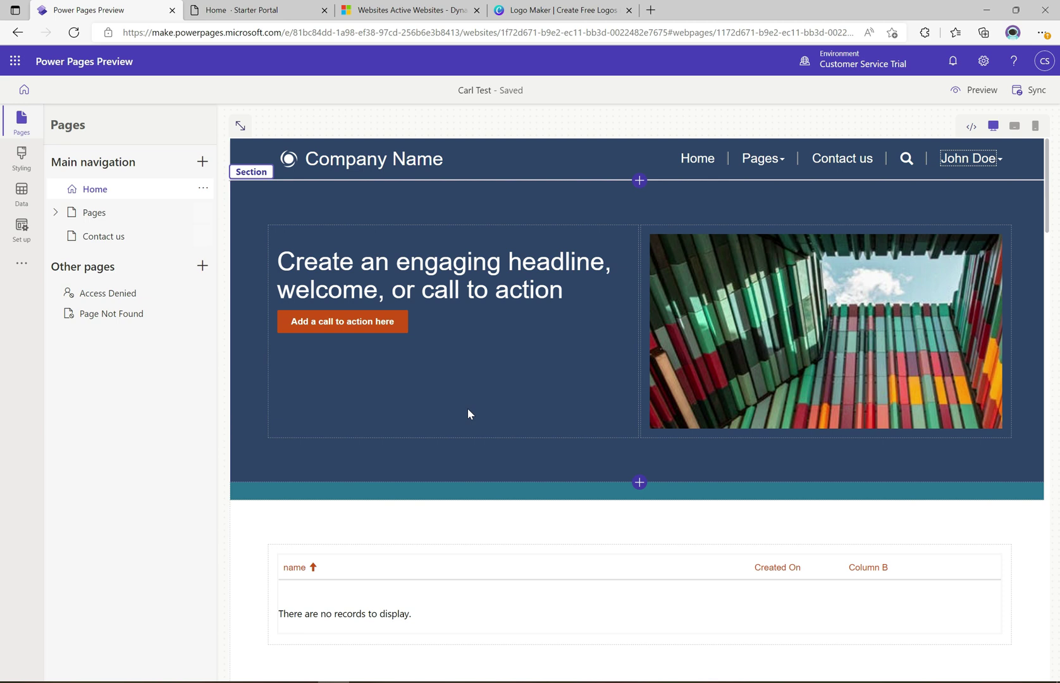
click(24, 158)
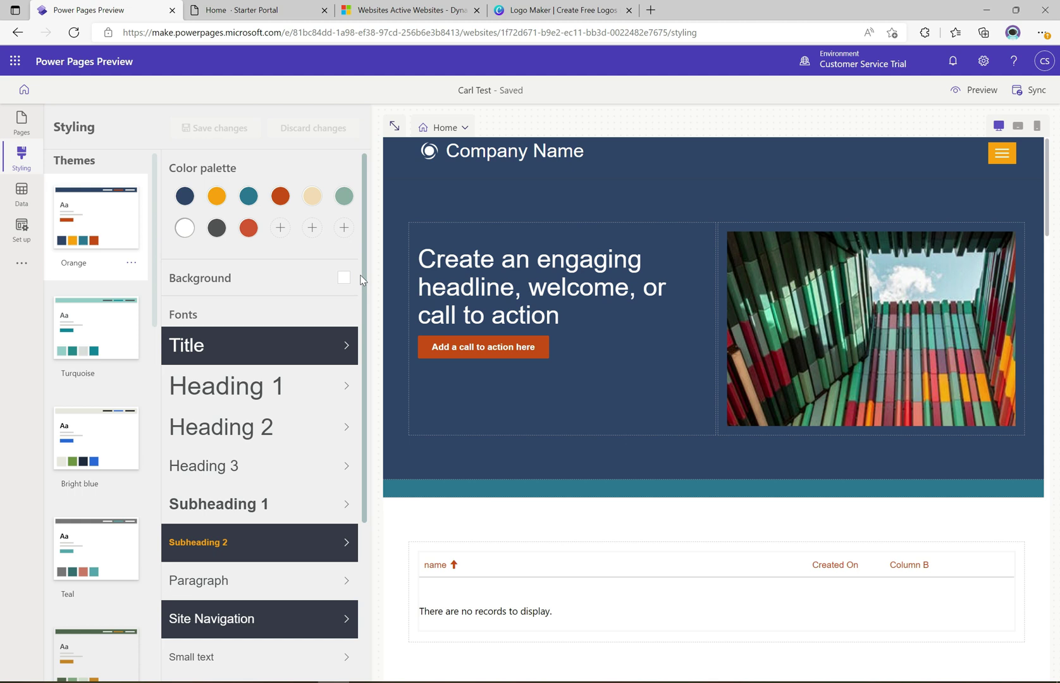
drag(366, 290, 366, 354)
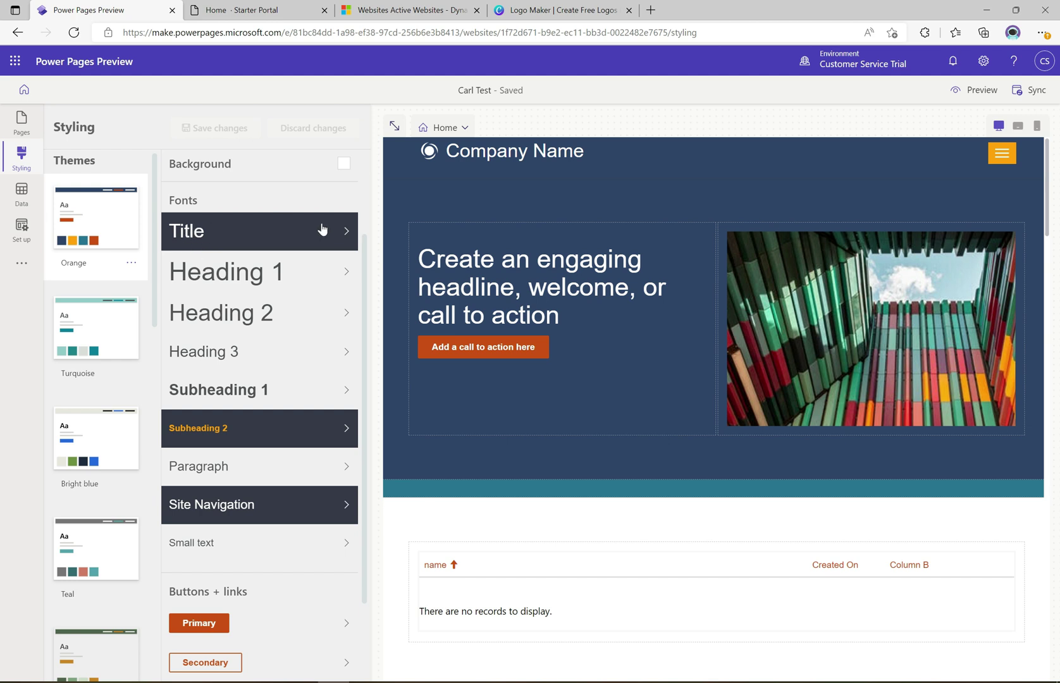
Set the Title font to Tahoma with a Bold weight
click(347, 231)
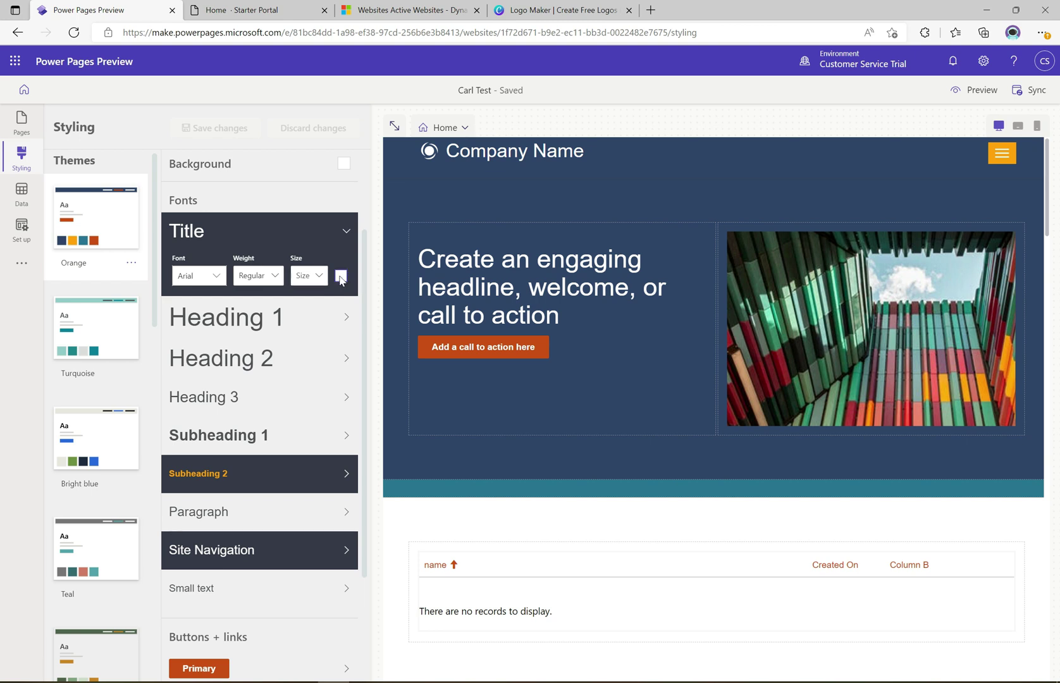
click(216, 276)
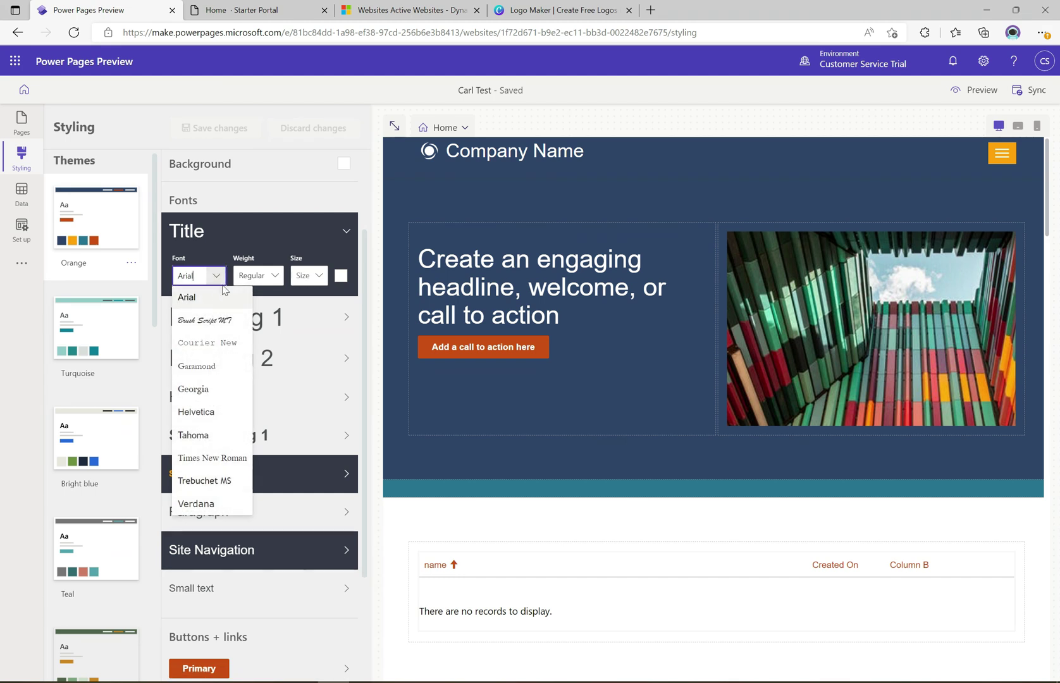
click(210, 436)
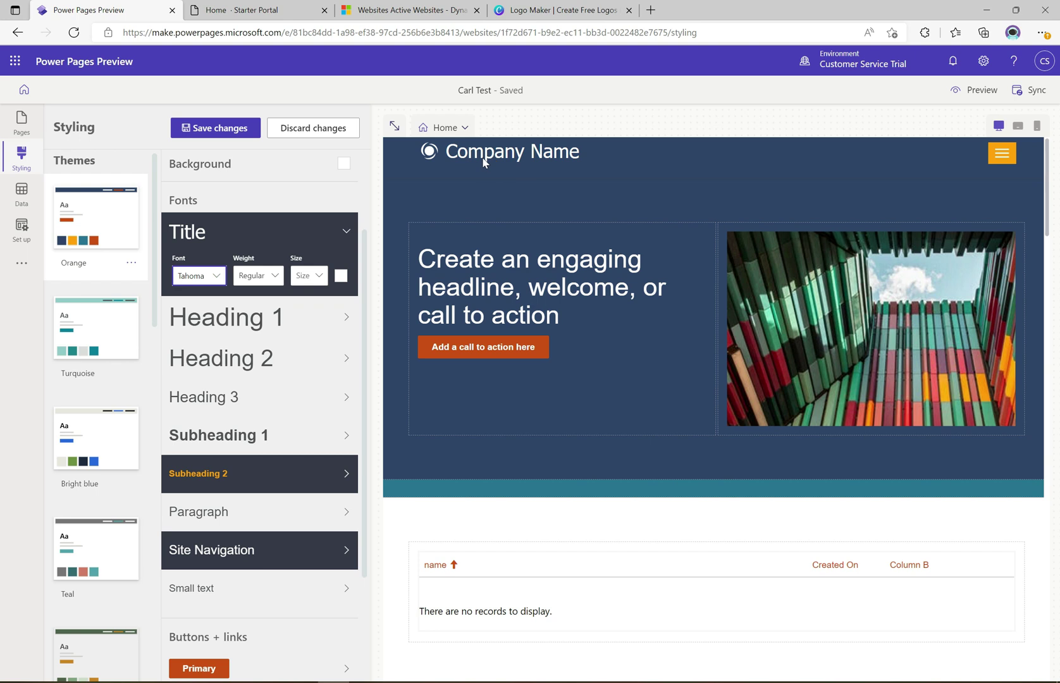
click(276, 279)
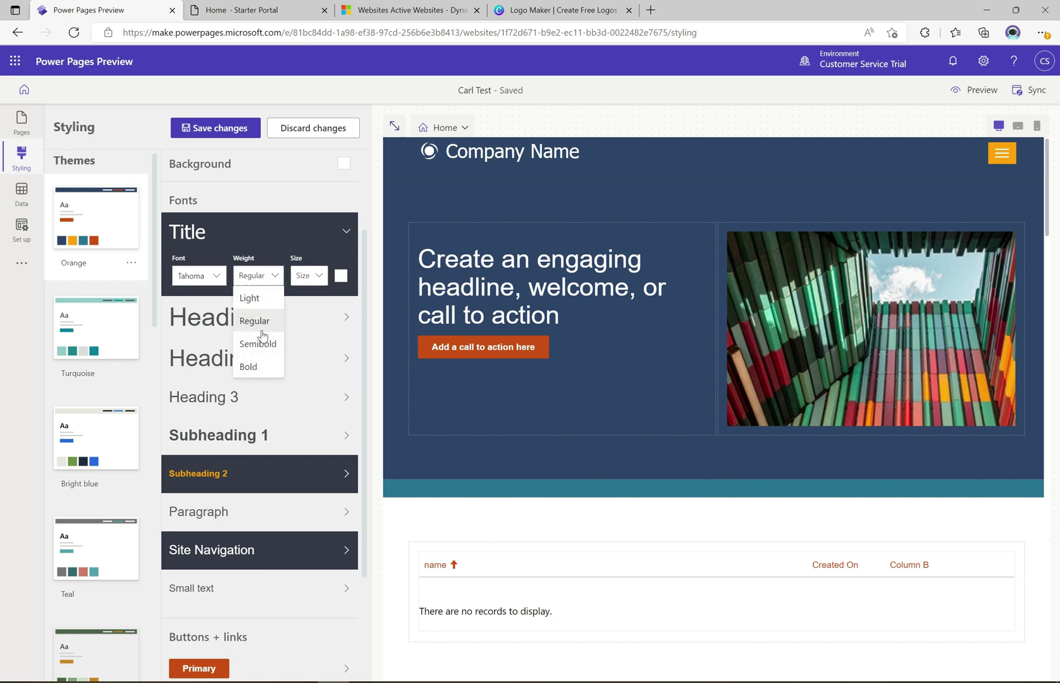
click(259, 368)
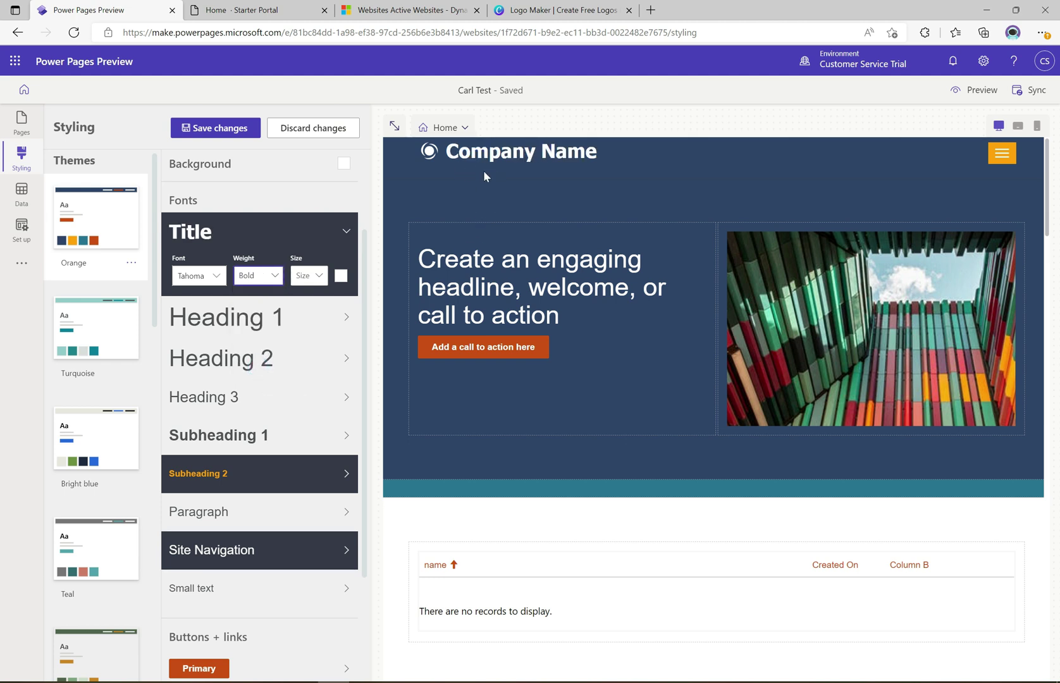
Set the Title font size to 42
click(320, 280)
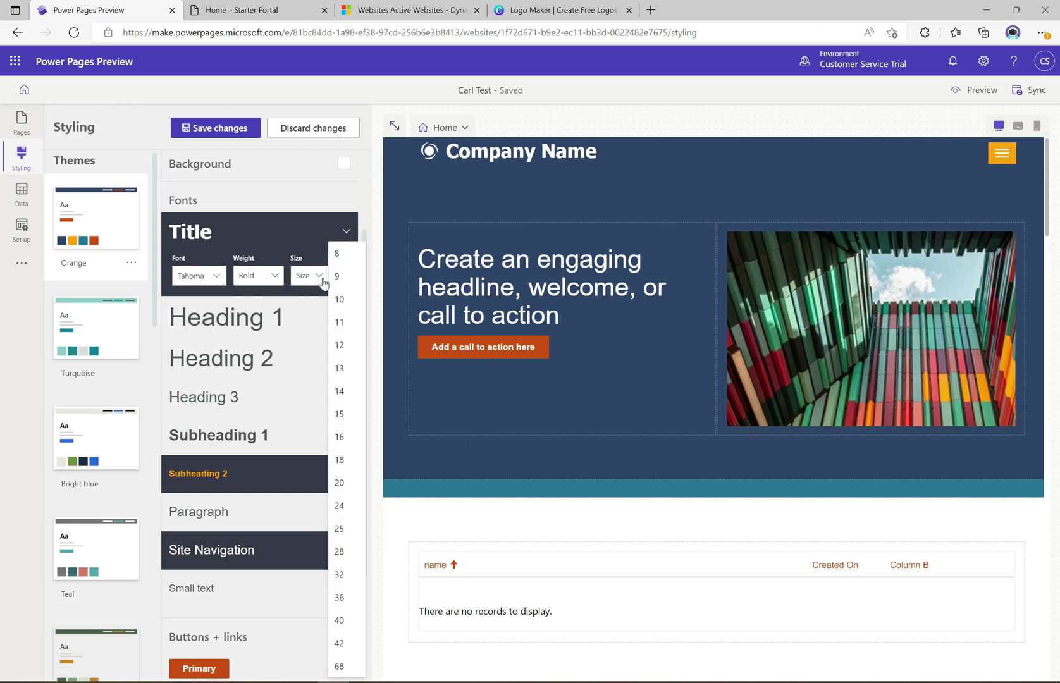
click(346, 459)
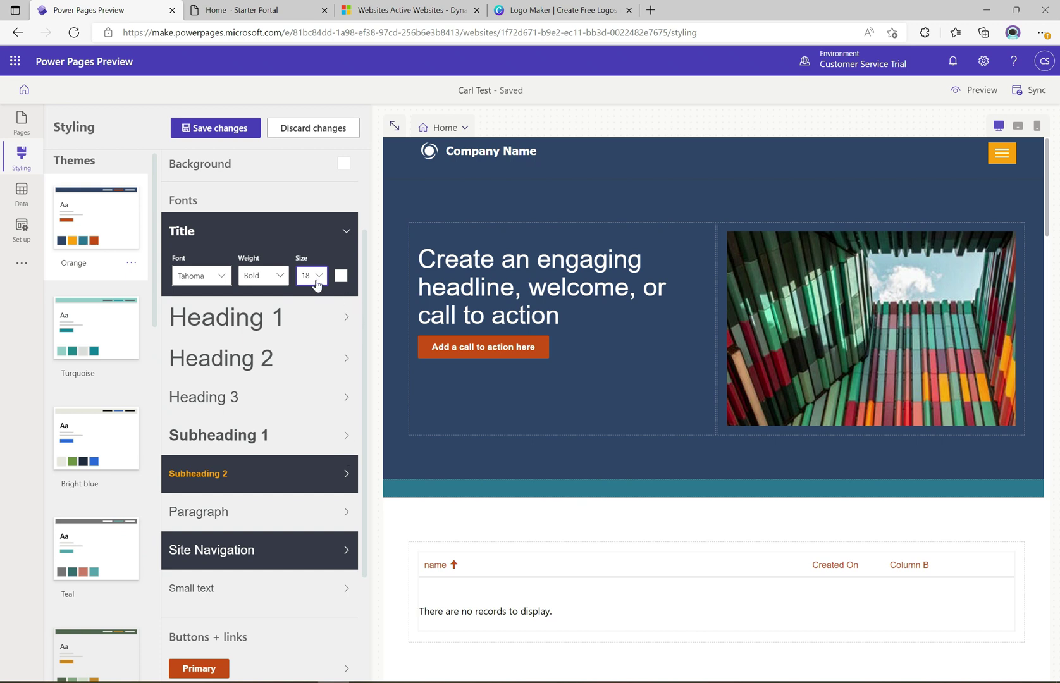
click(317, 279)
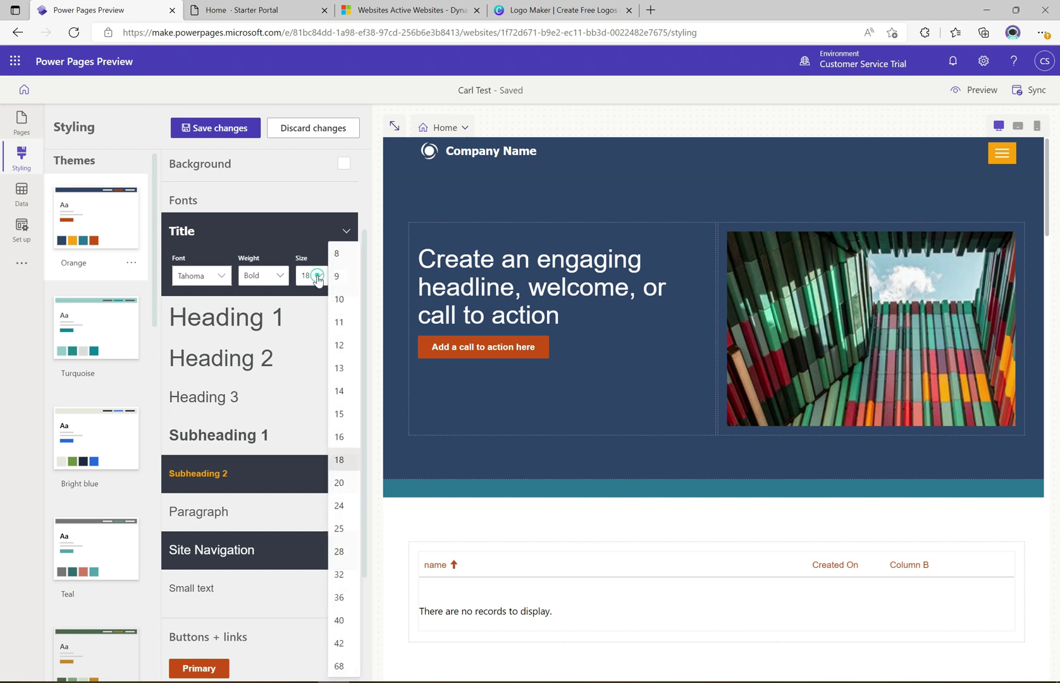
click(339, 643)
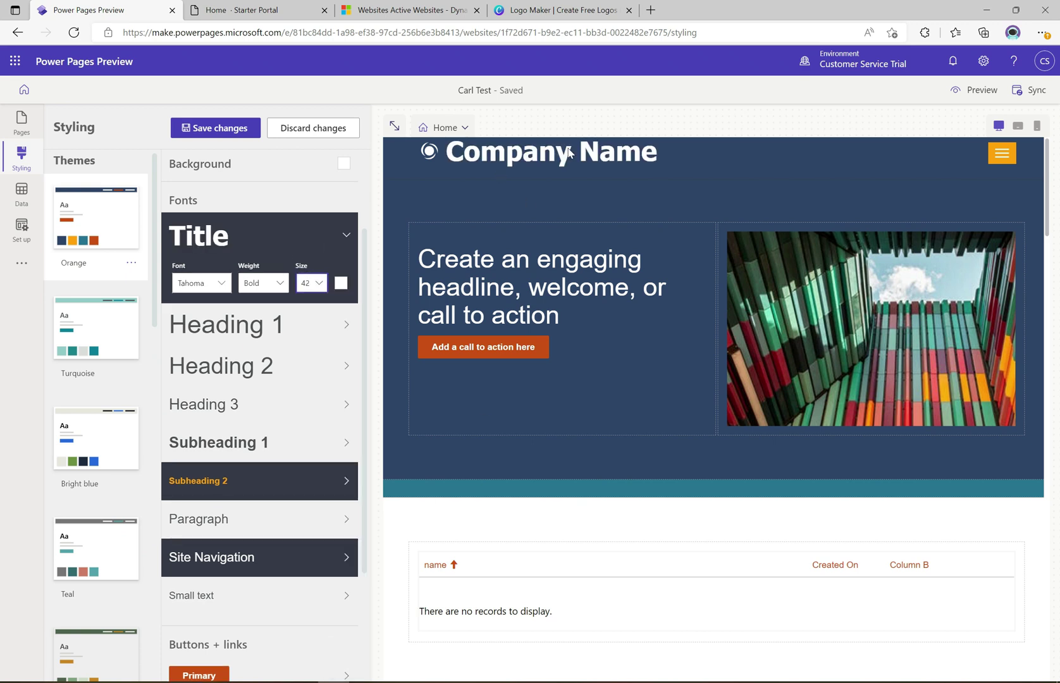
Set the Title text color to the palette's yellow-orange and collapse the Title settings
click(341, 283)
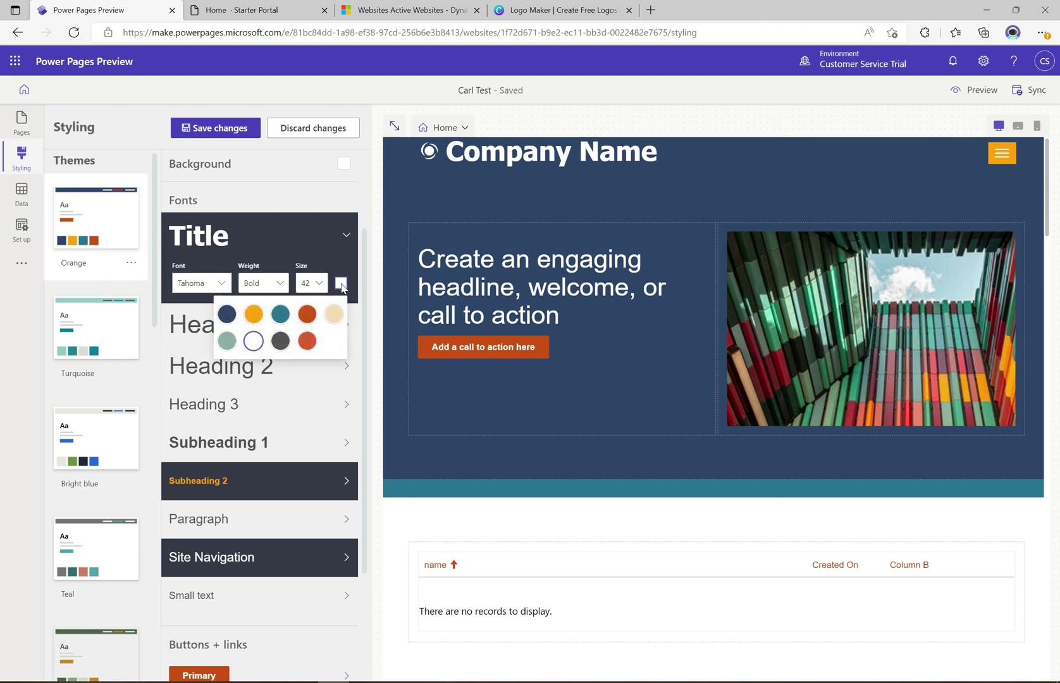
click(281, 315)
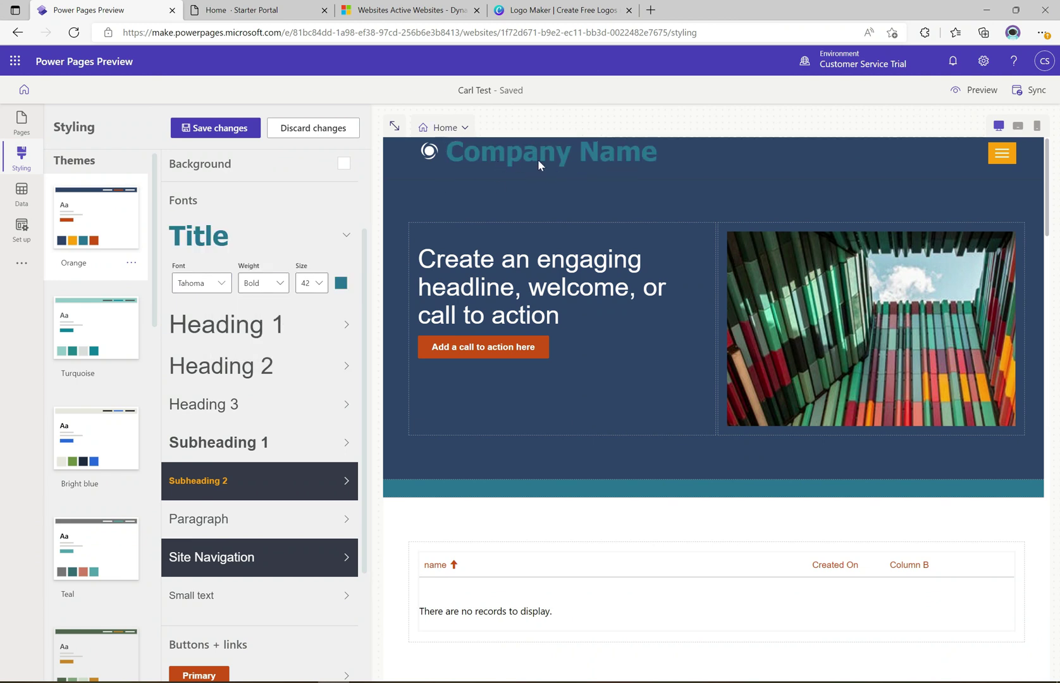
click(341, 284)
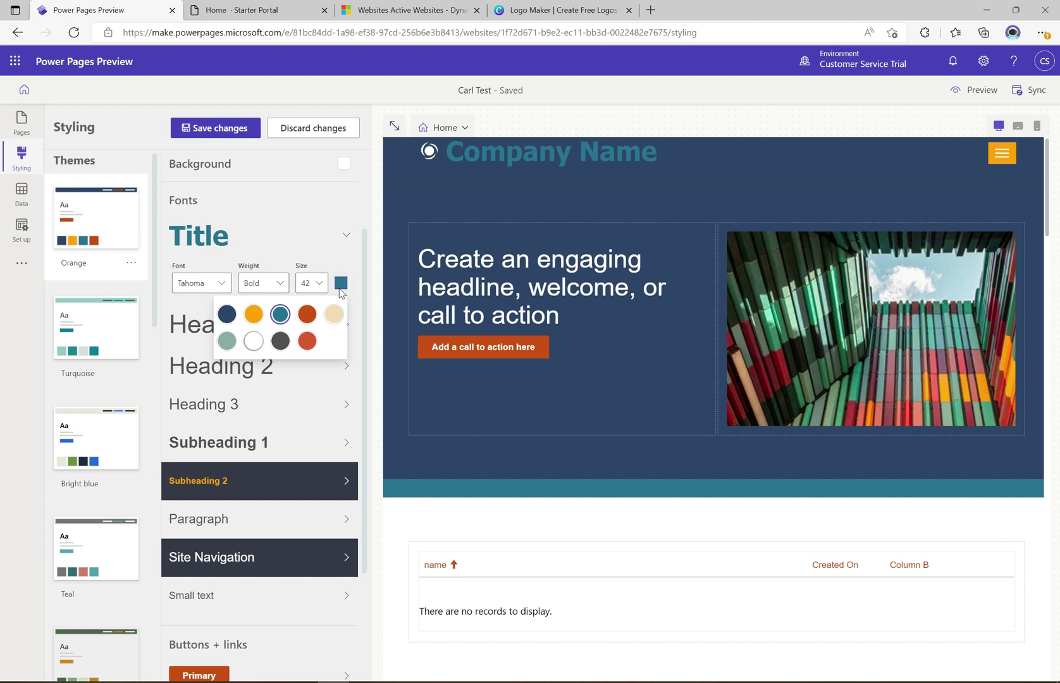
click(254, 314)
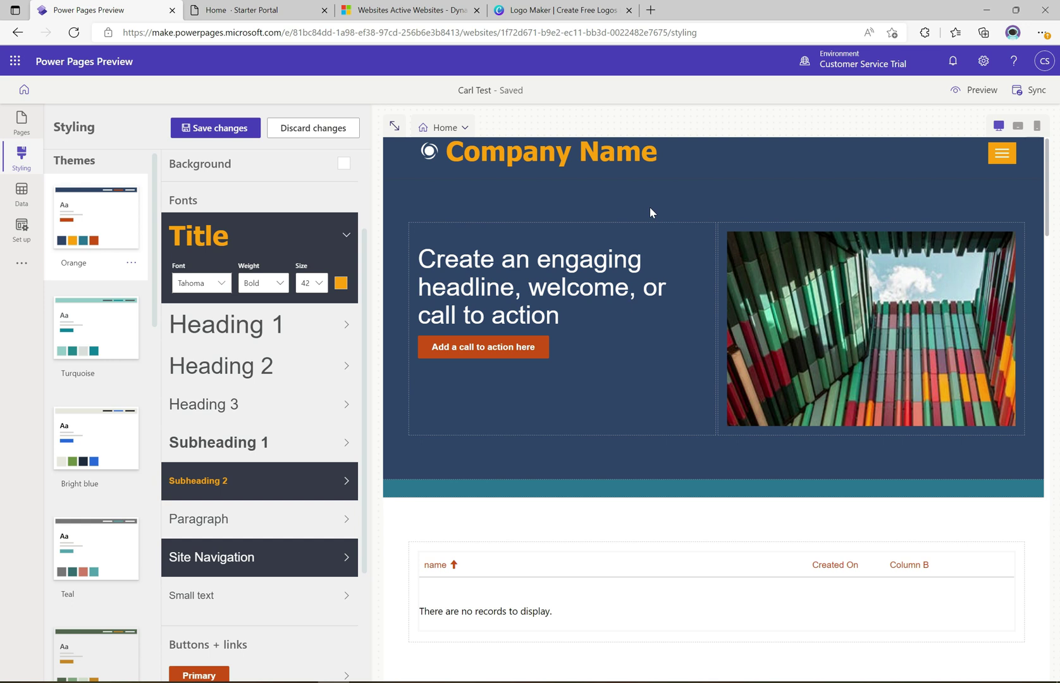
click(346, 235)
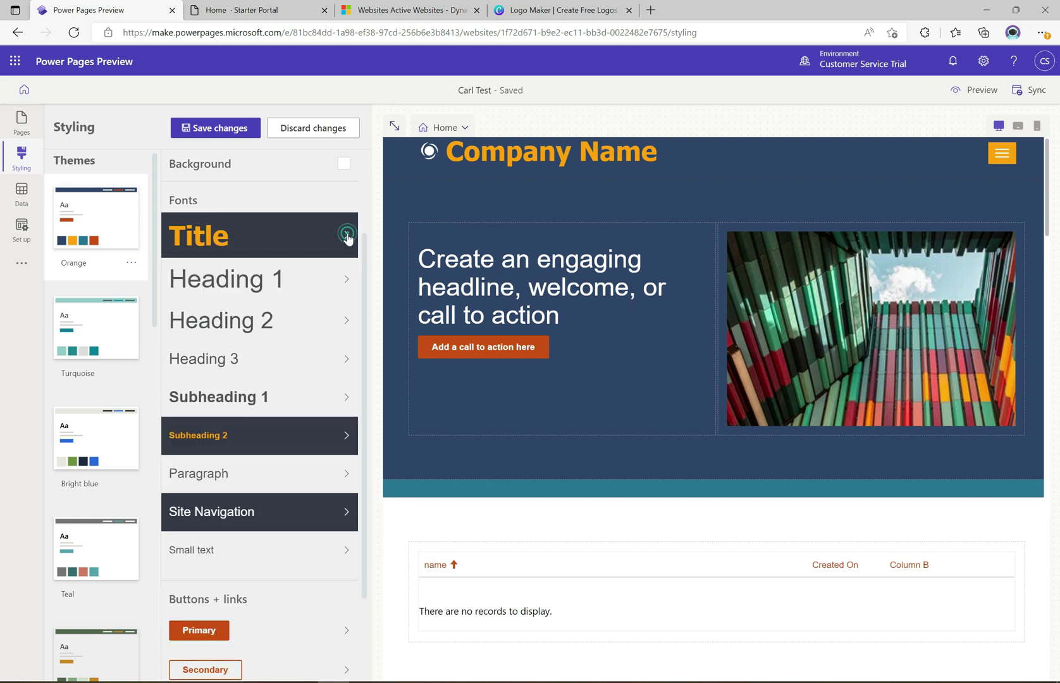
Expand the Site Navigation font settings and review the available on-hover styles
click(224, 400)
click(223, 398)
scroll(364, 274, down, 2)
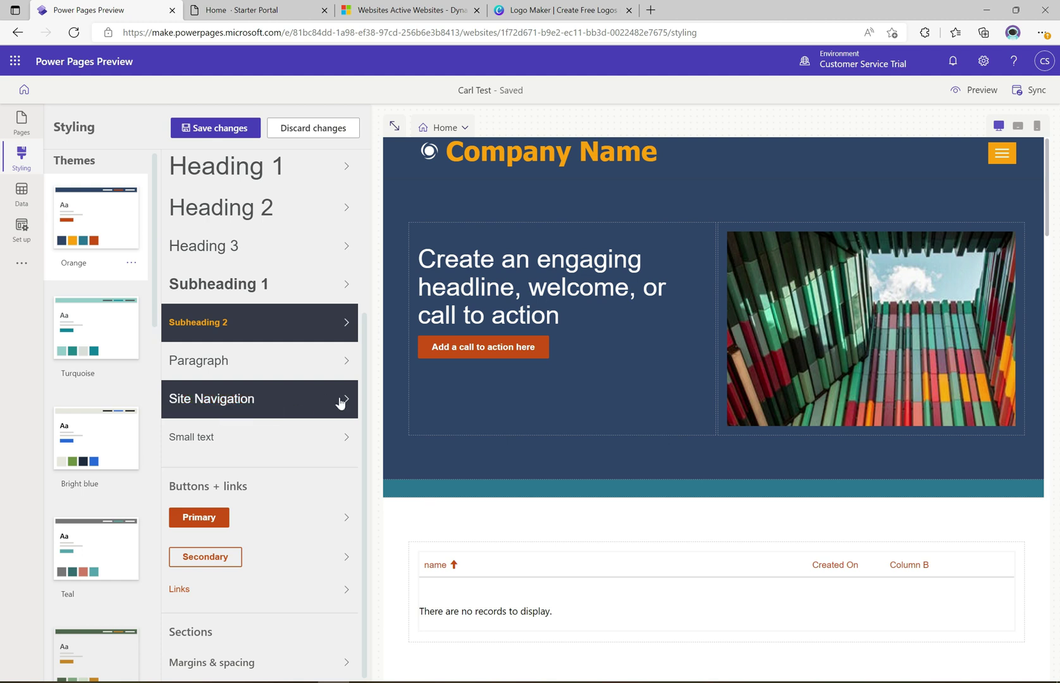
click(347, 402)
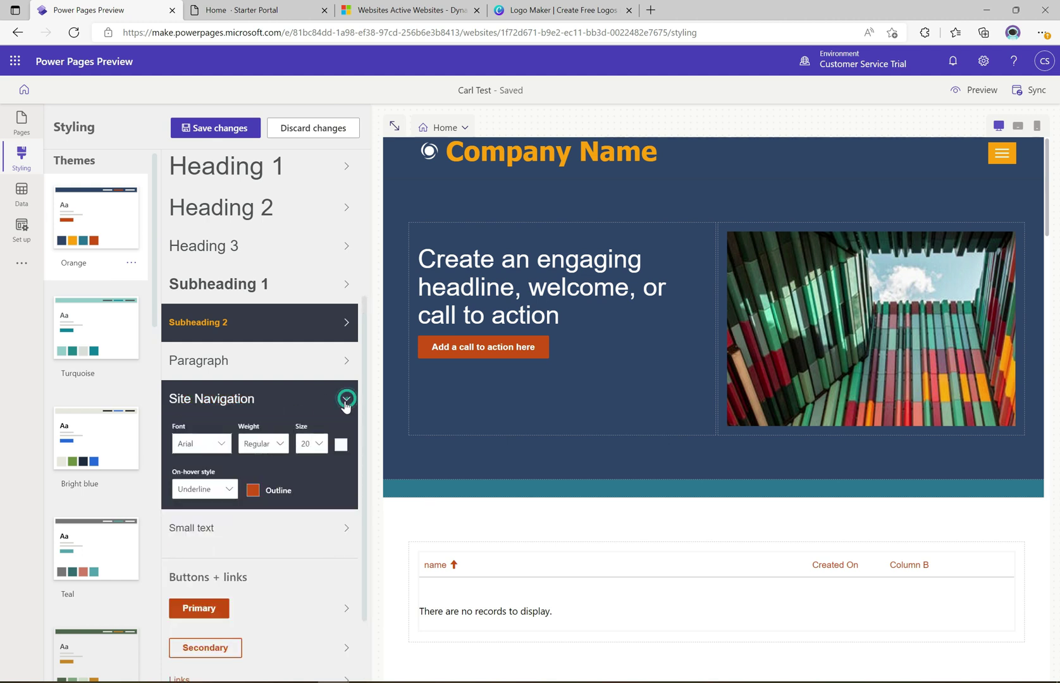
click(217, 490)
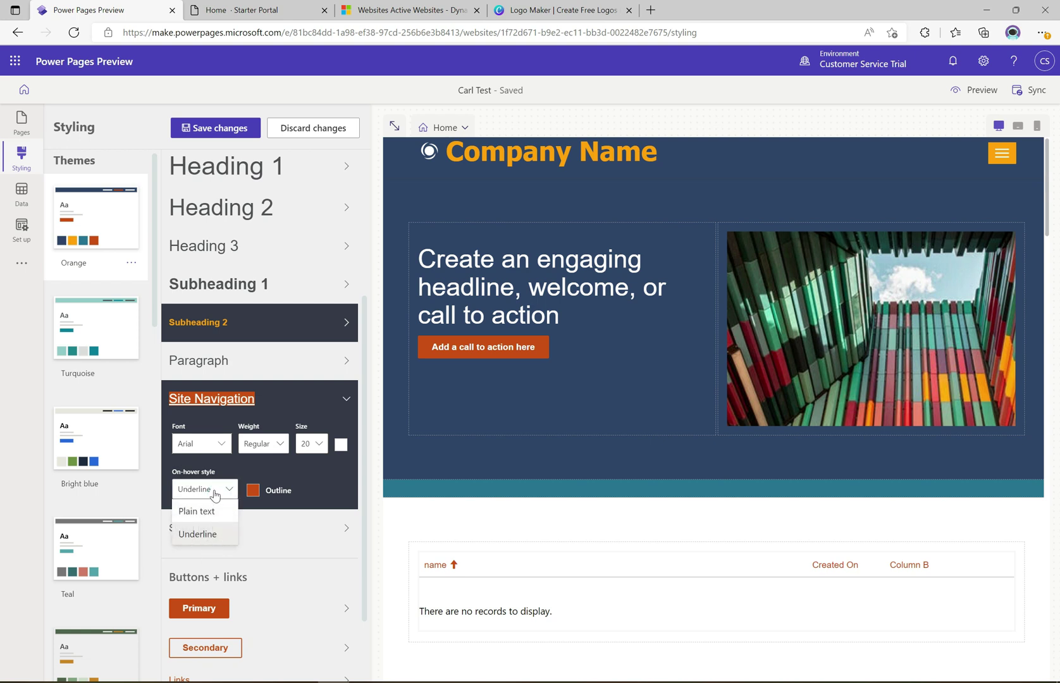
click(215, 494)
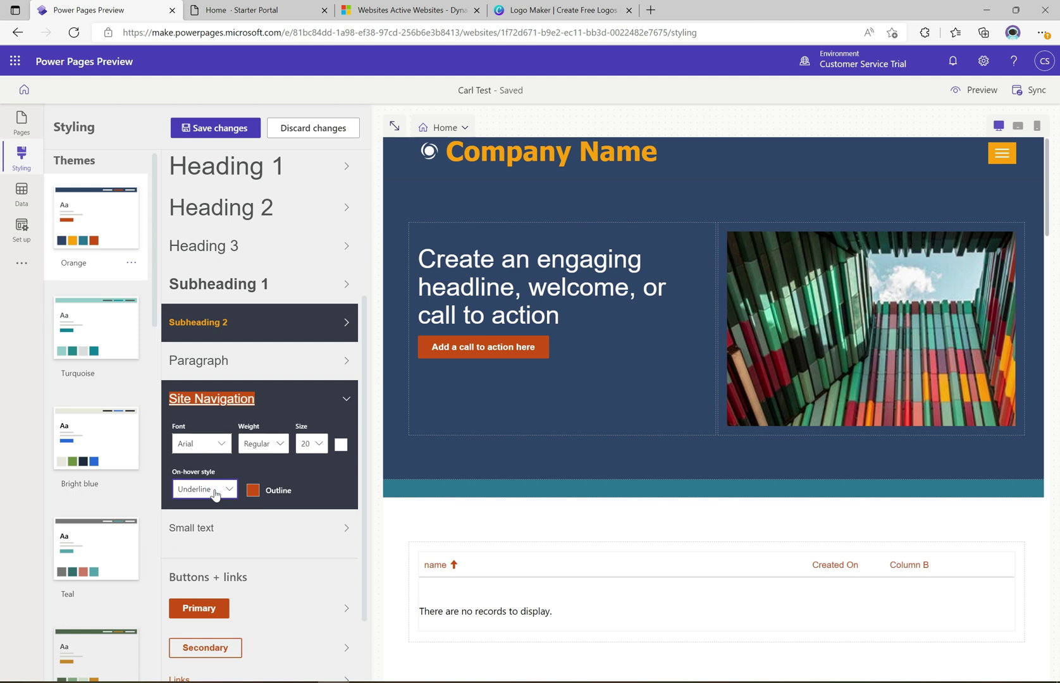
Set the Primary button style to Outline
scroll(363, 426, down, 3)
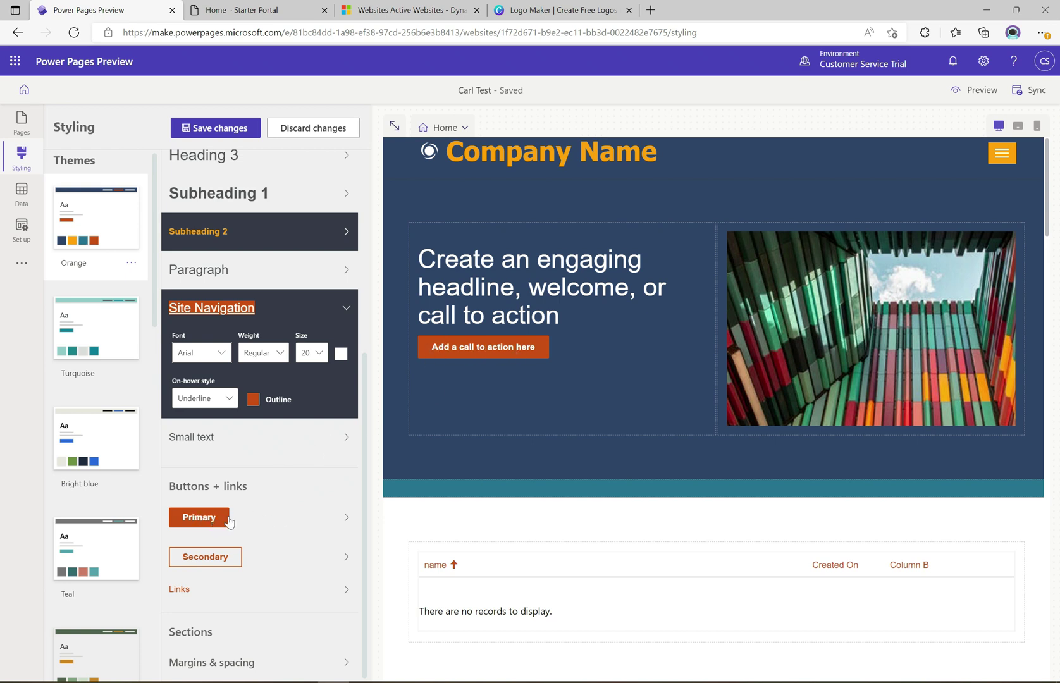
click(253, 523)
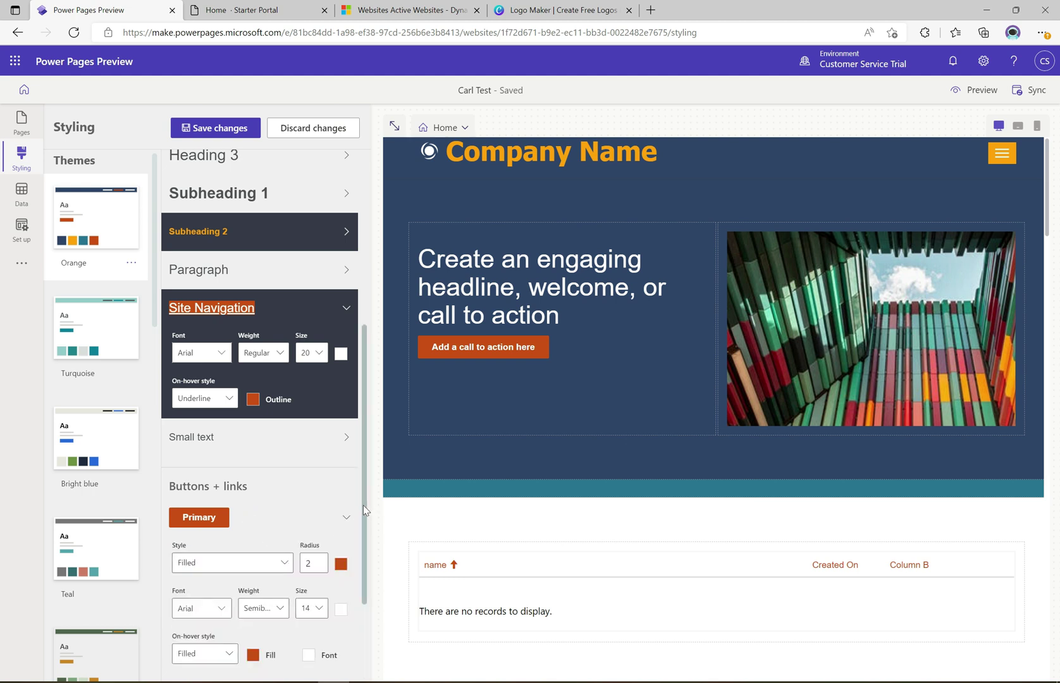
drag(363, 505, 364, 578)
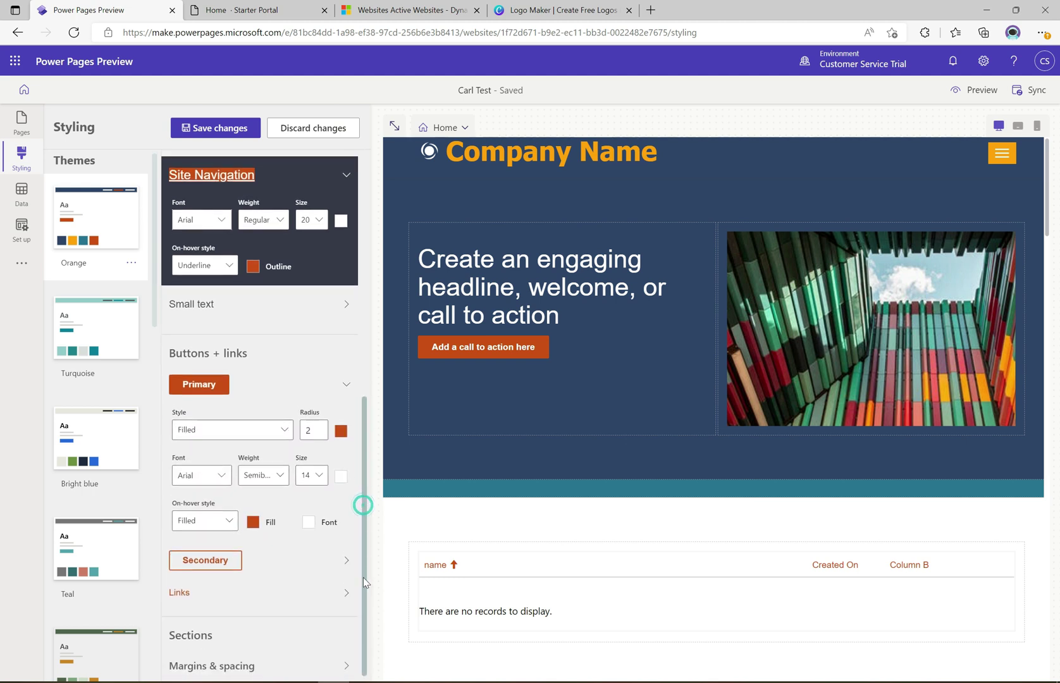
click(284, 429)
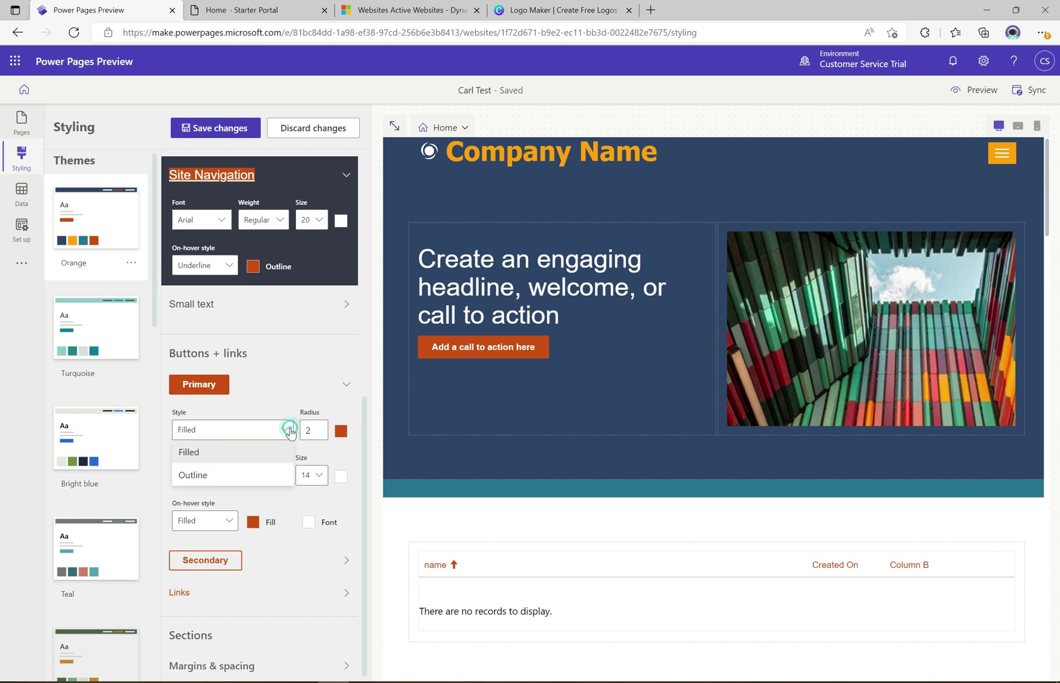
click(193, 476)
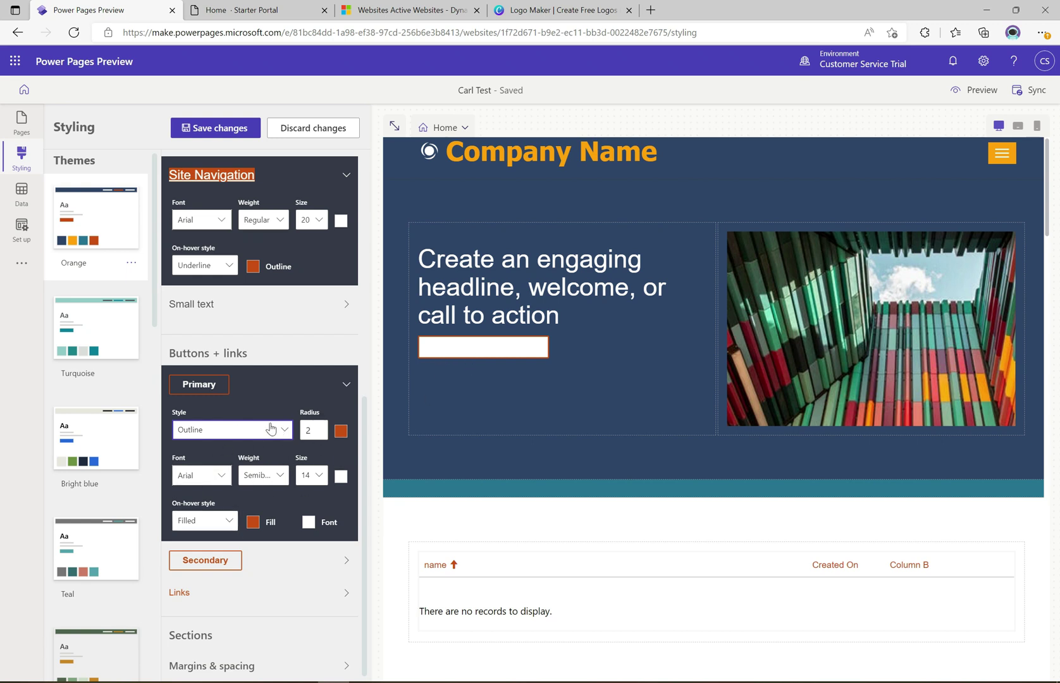
Set the Primary button's outline color to white and its text color to dark orange
click(340, 430)
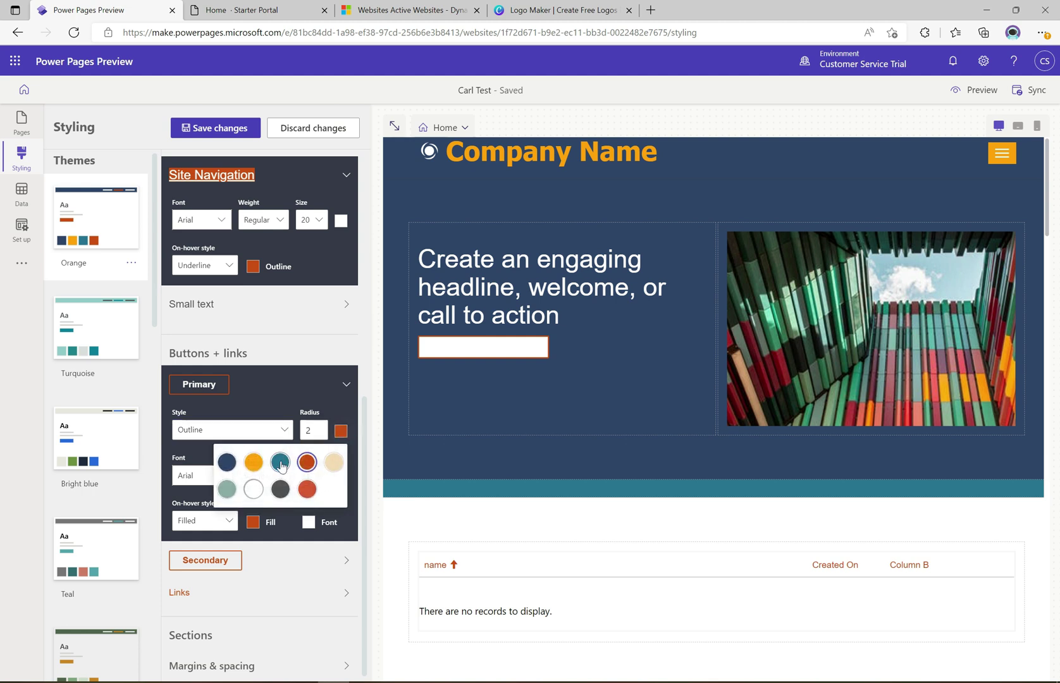
click(254, 489)
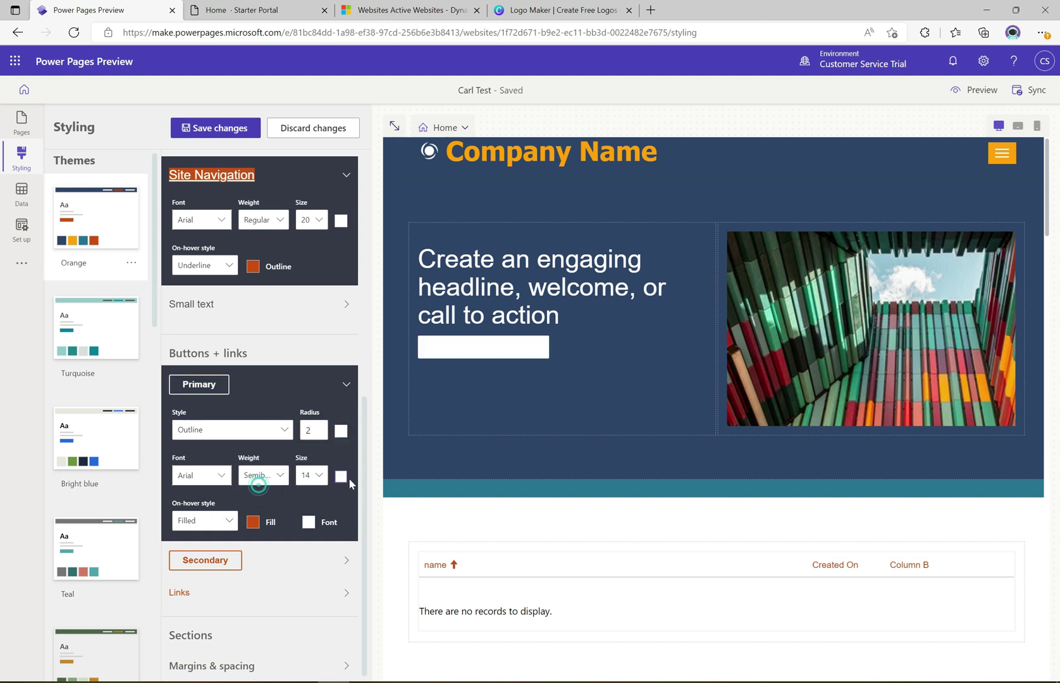
click(341, 475)
click(310, 509)
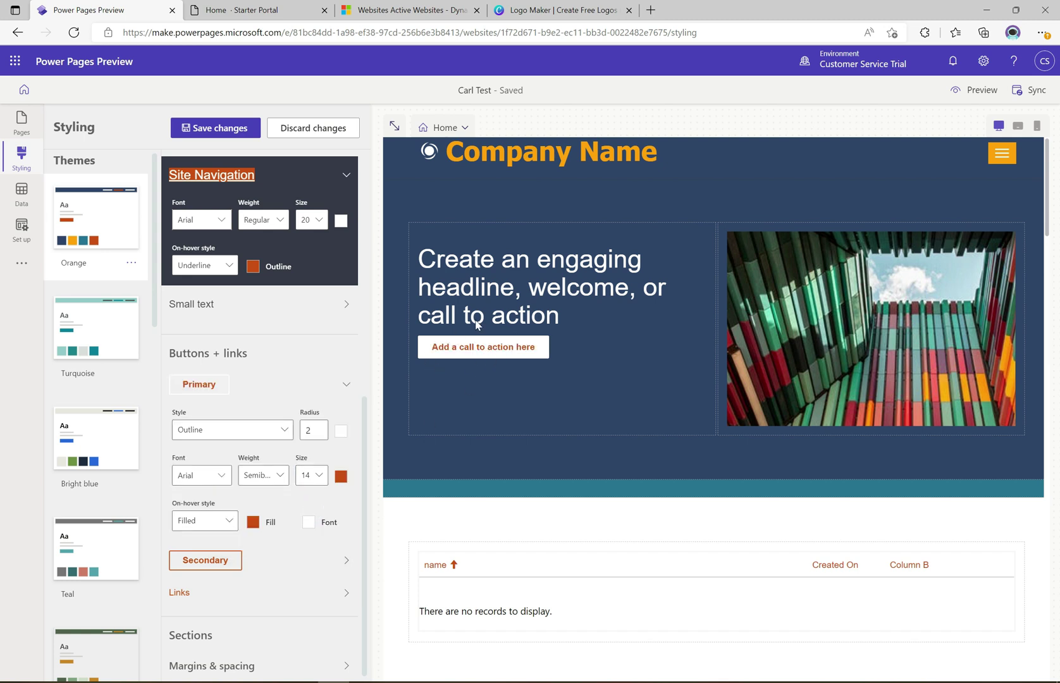
Review the font and weight choices for the Primary button's text
click(222, 475)
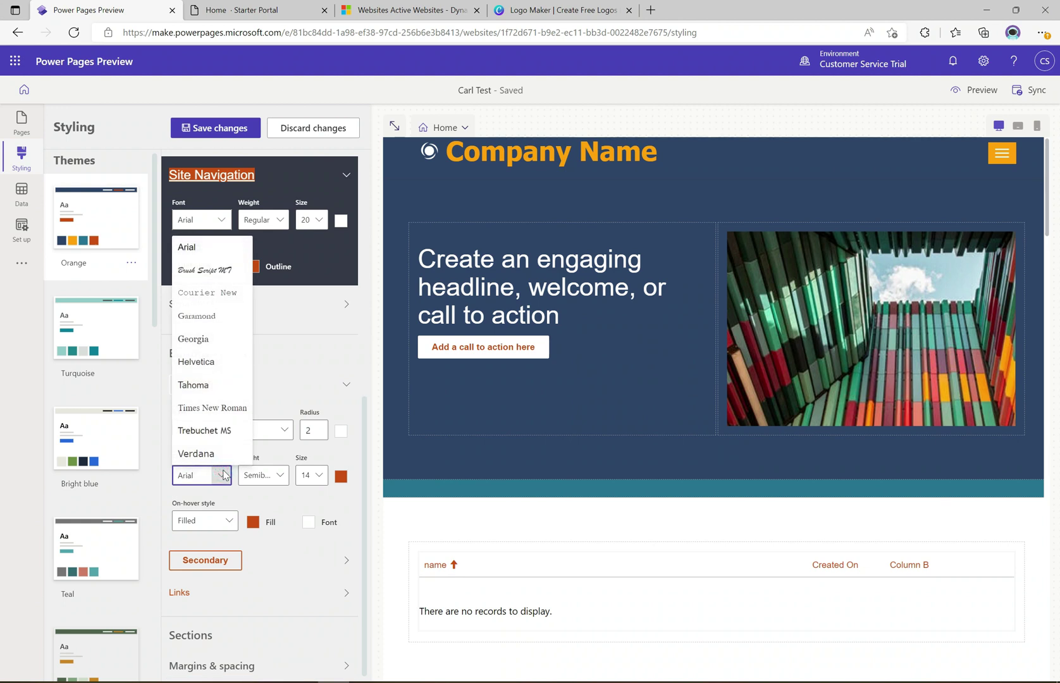
click(283, 476)
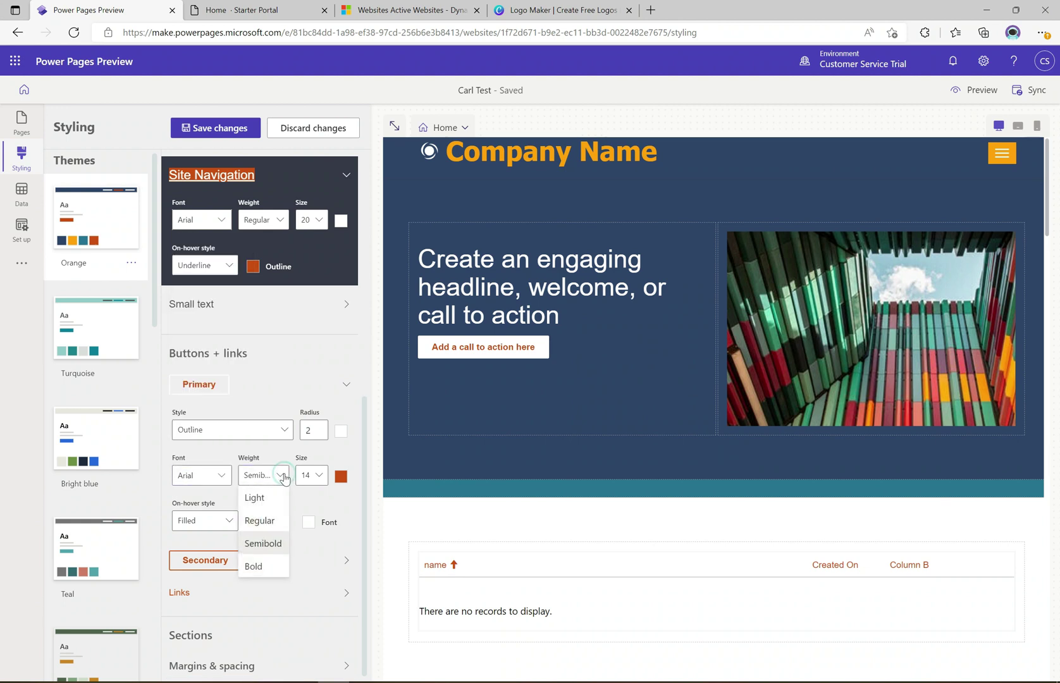
click(363, 478)
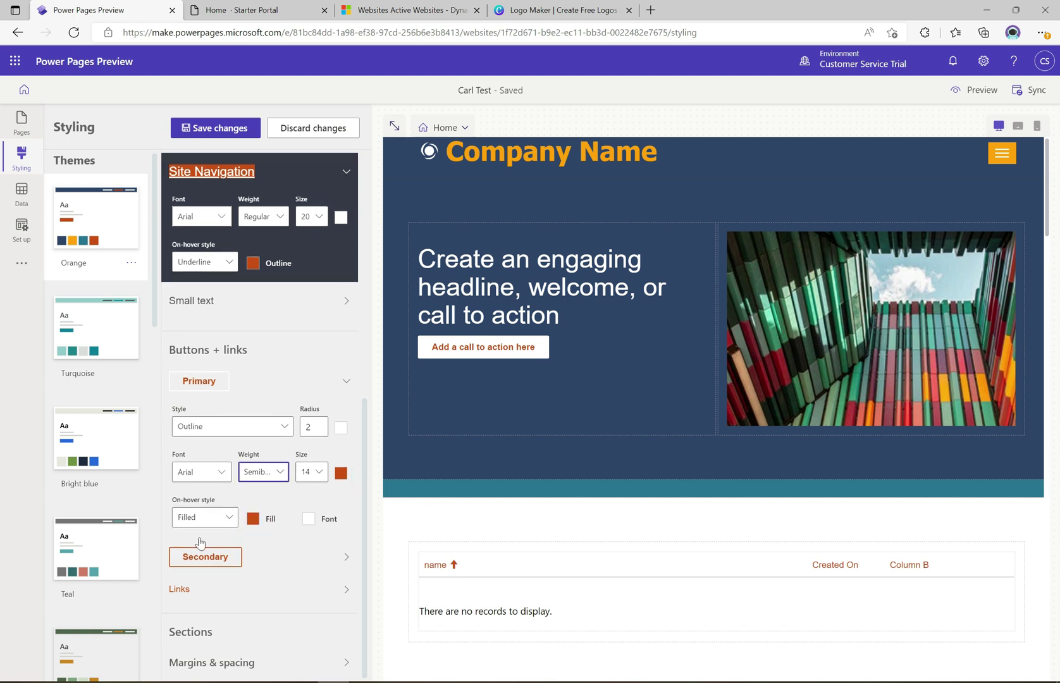
Expand the Links style and the sections' Margins & spacing to review their settings
click(179, 592)
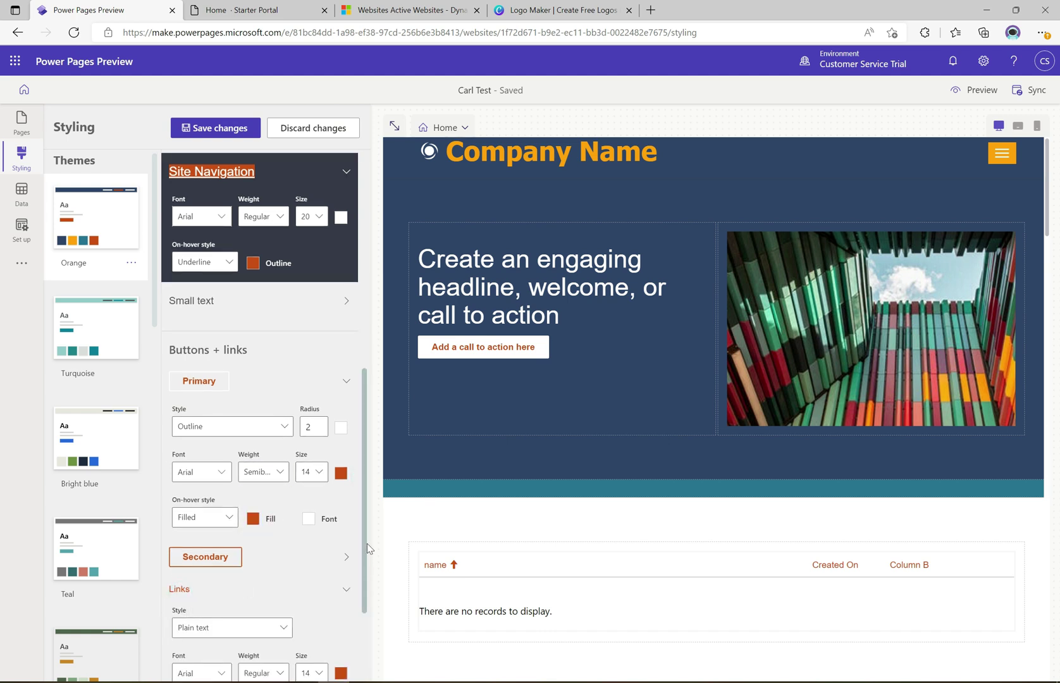
drag(367, 543, 368, 626)
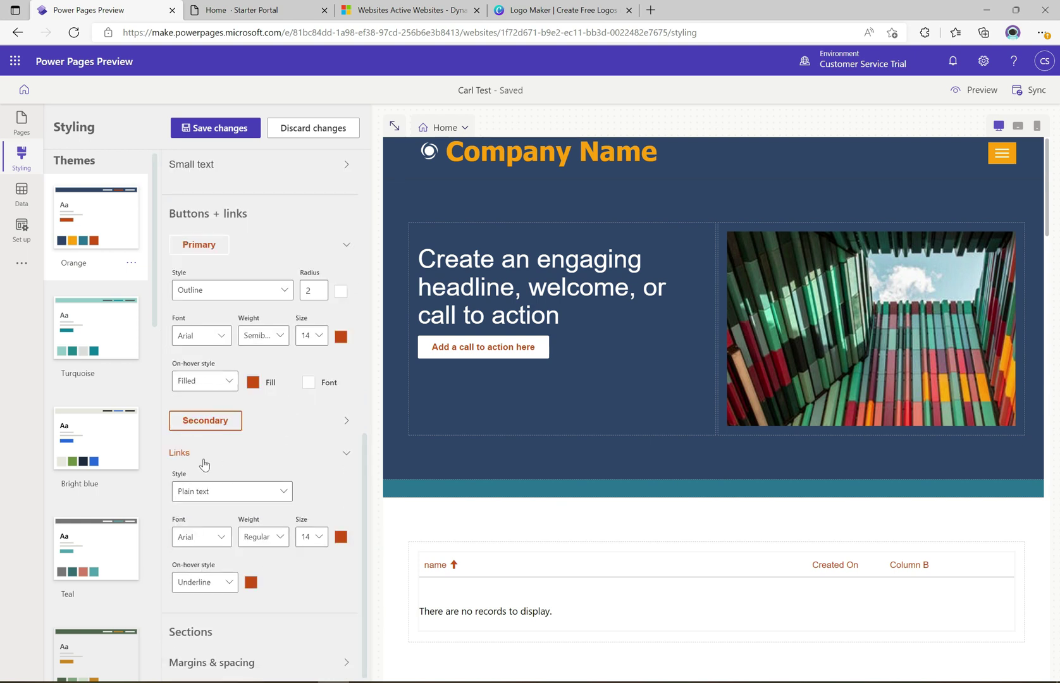
click(364, 490)
click(241, 664)
click(364, 651)
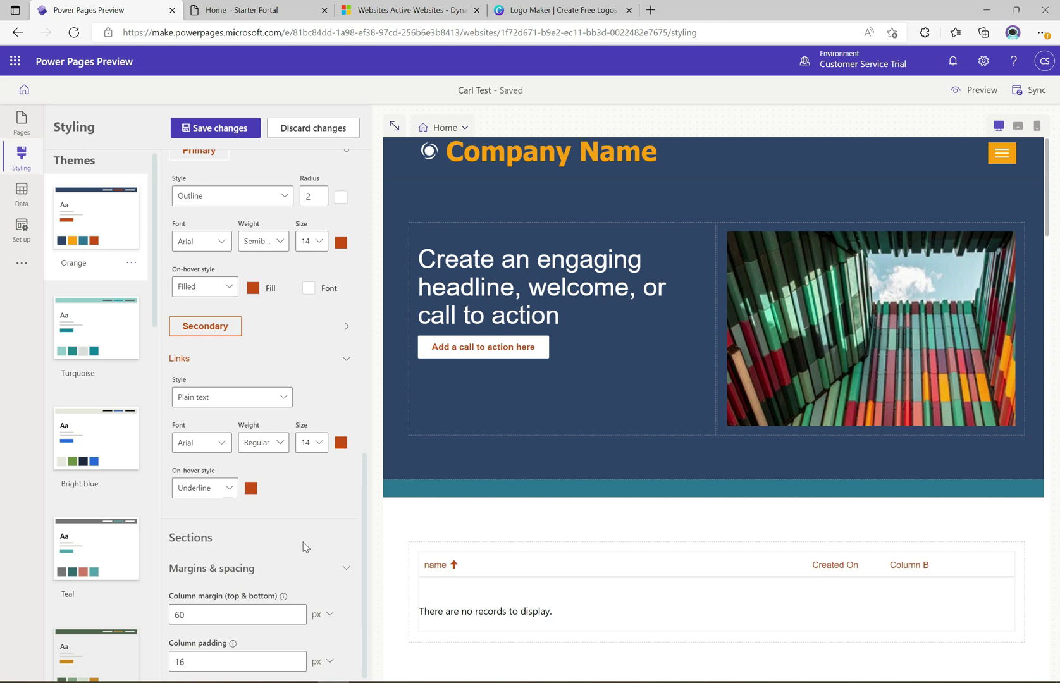
Save the theme styling changes and sync the site
scroll(367, 563, up, 15)
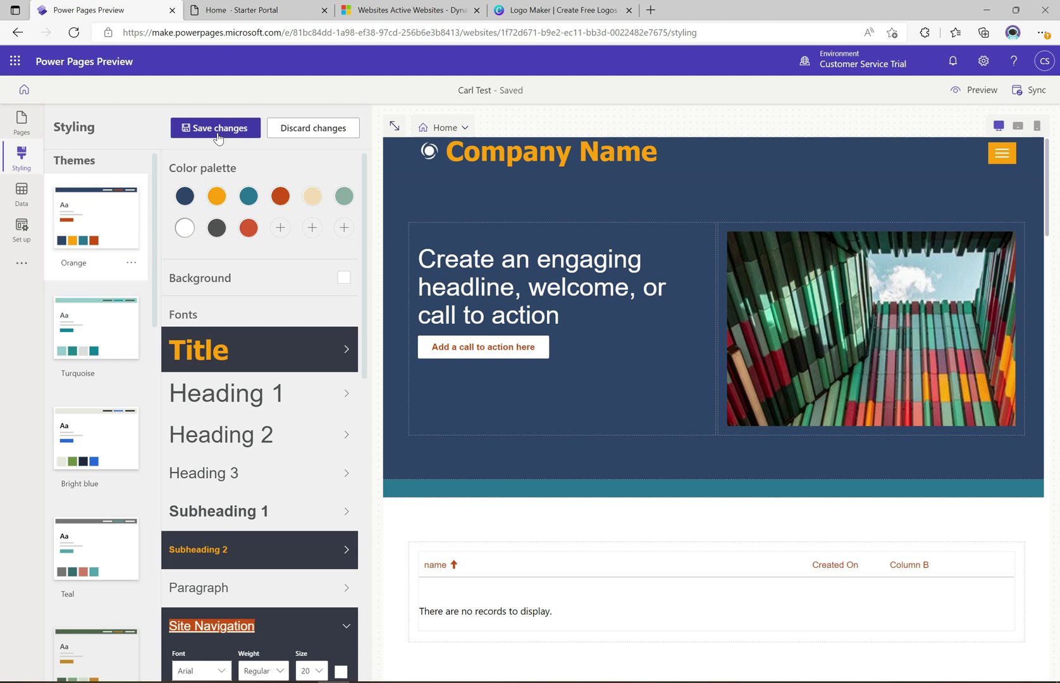
click(217, 134)
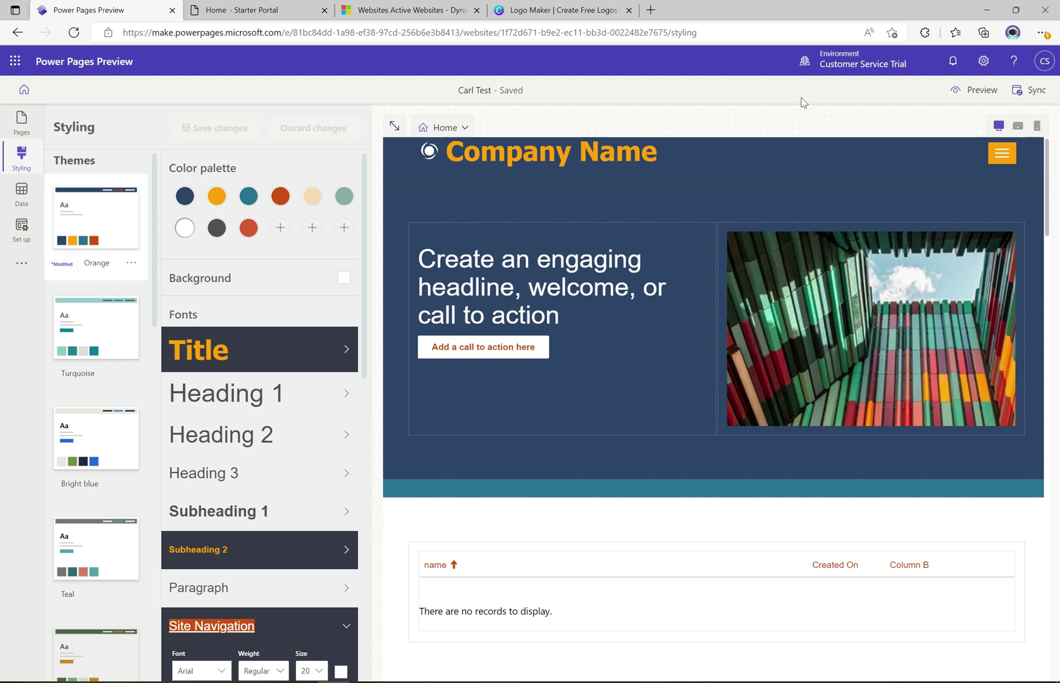
click(1042, 96)
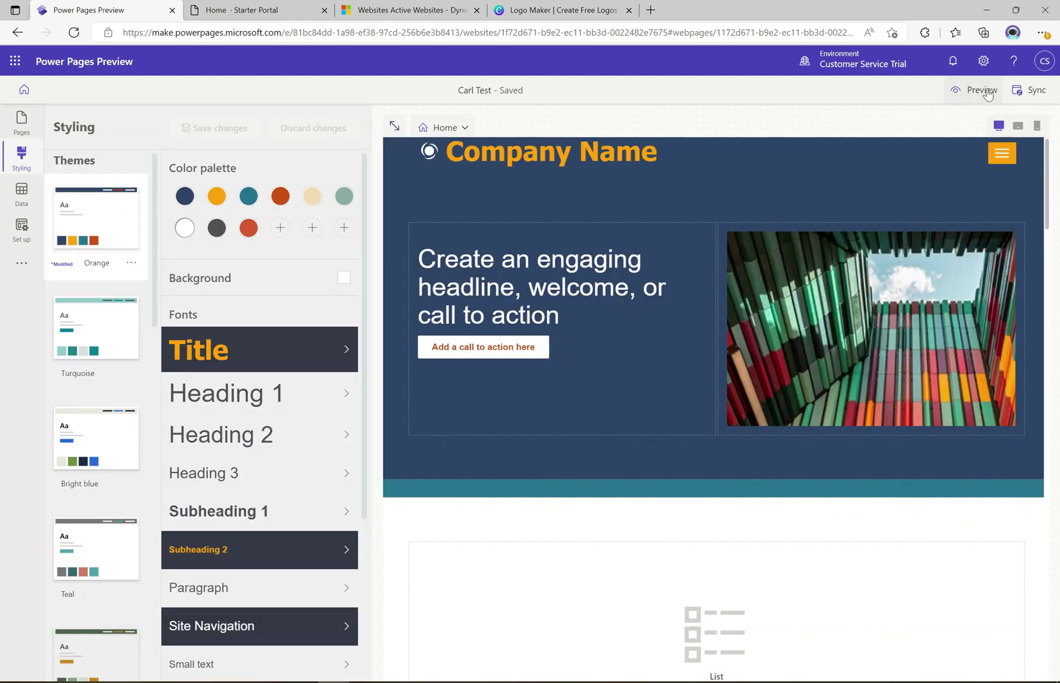
Preview the site at desktop size to check the saved styling, and return to the Styling workspace
click(988, 92)
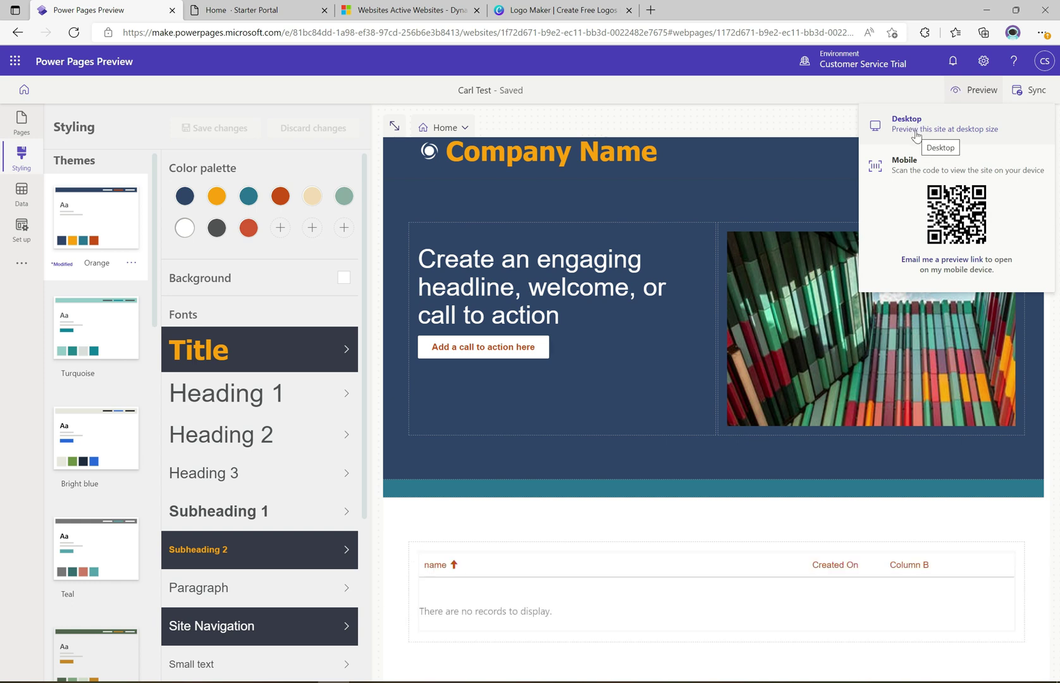
click(915, 135)
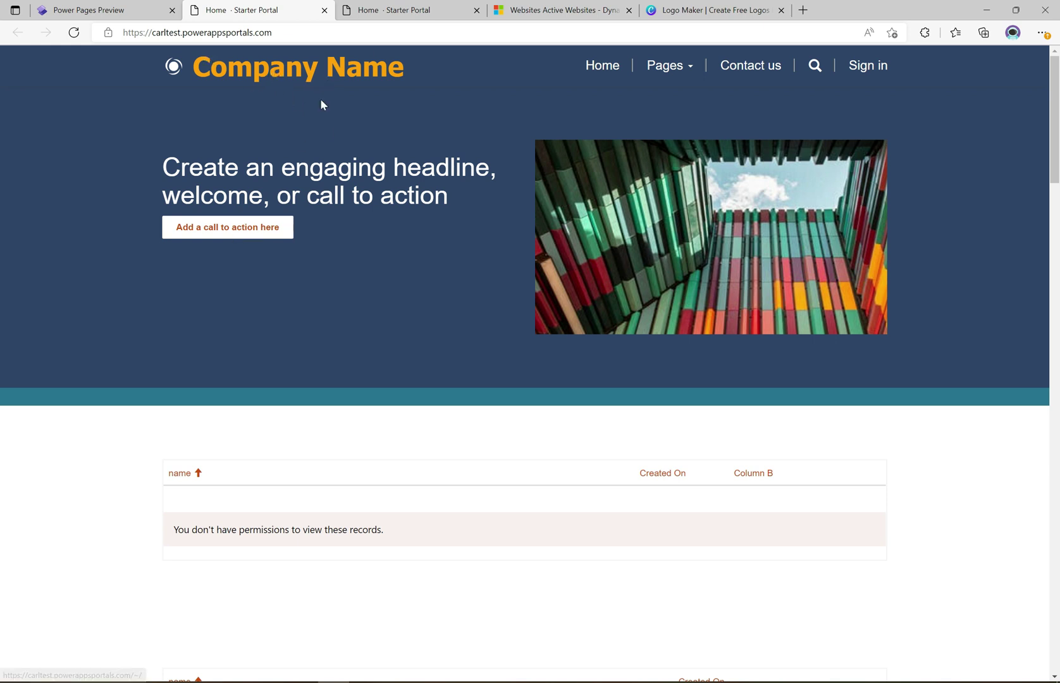
click(111, 5)
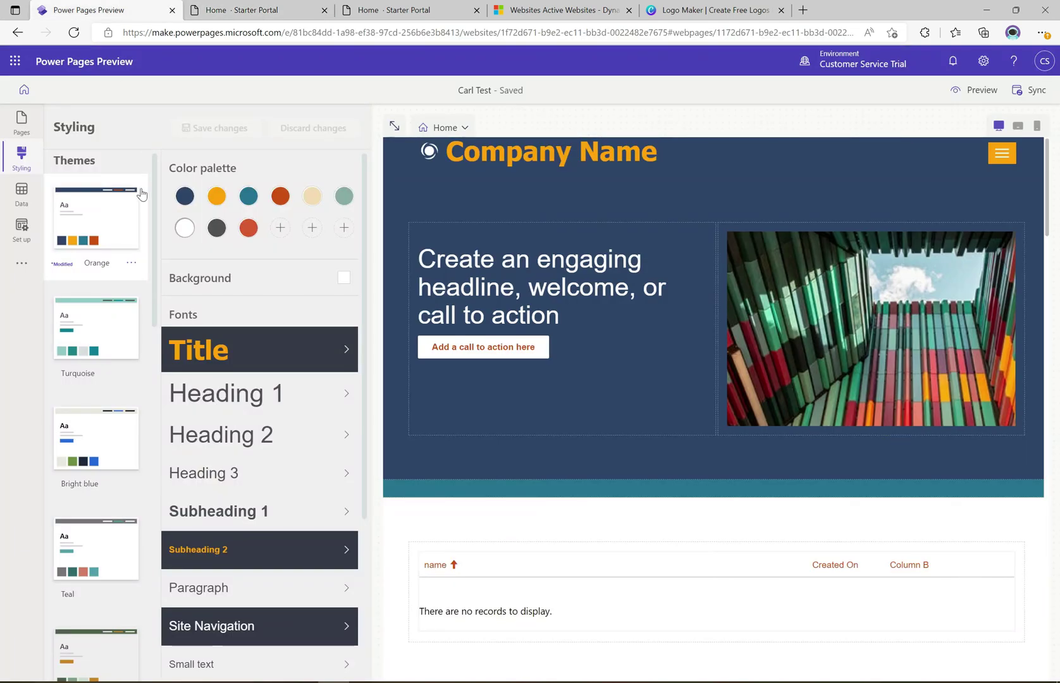
Try the Turquoise, Bright blue, Teal and Moss themes on the site
drag(154, 201, 154, 215)
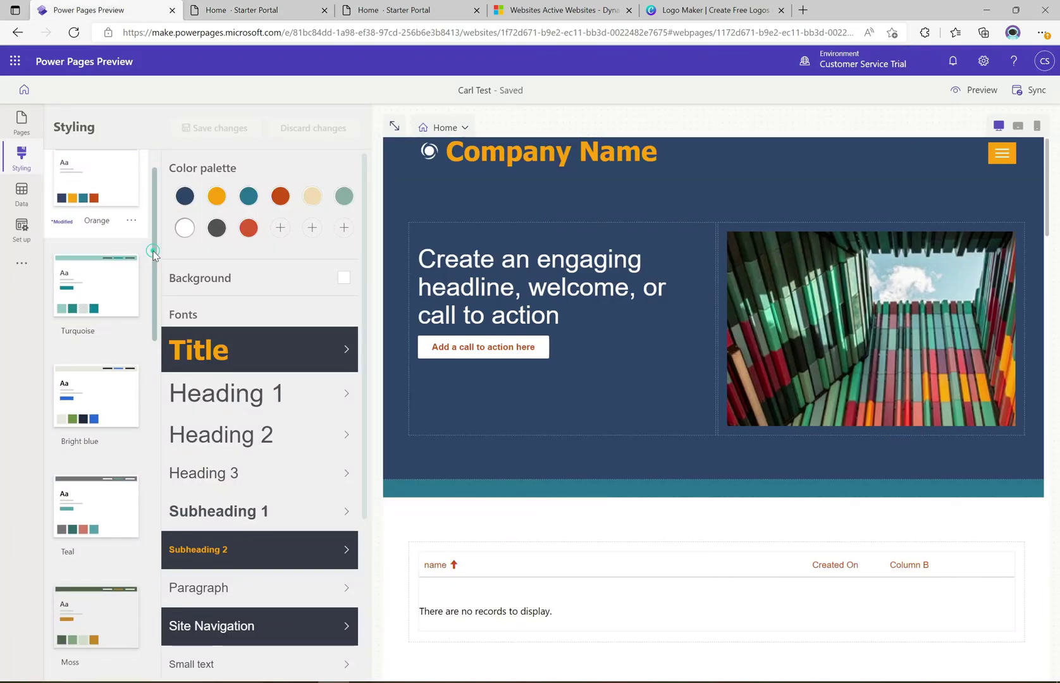
drag(153, 253, 157, 267)
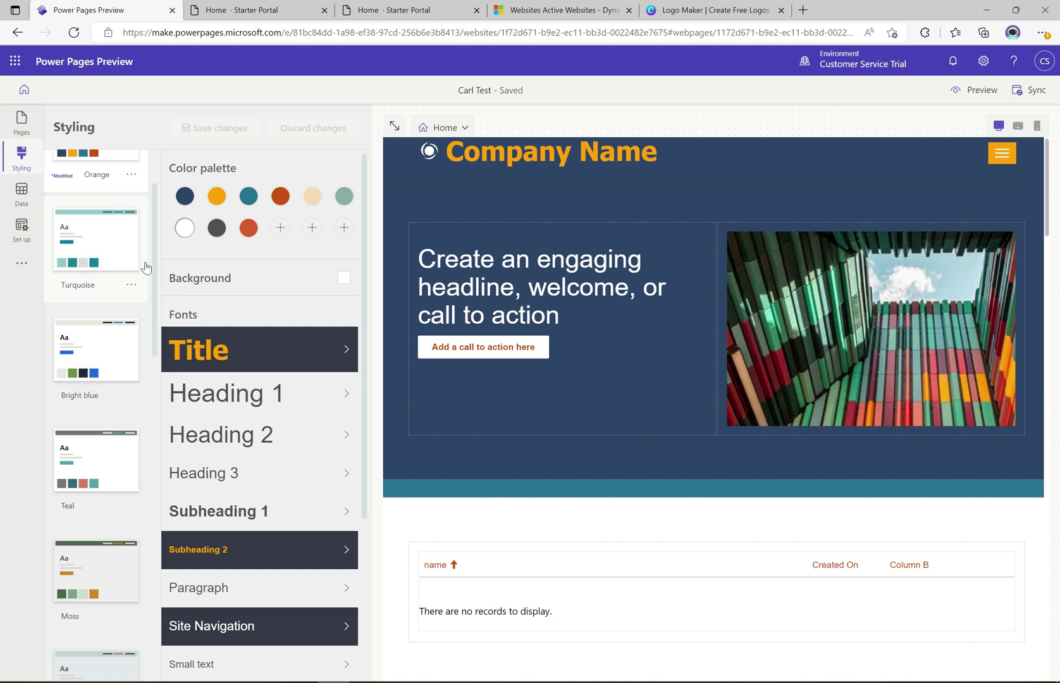
scroll(155, 285, down, 2)
scroll(158, 275, up, 4)
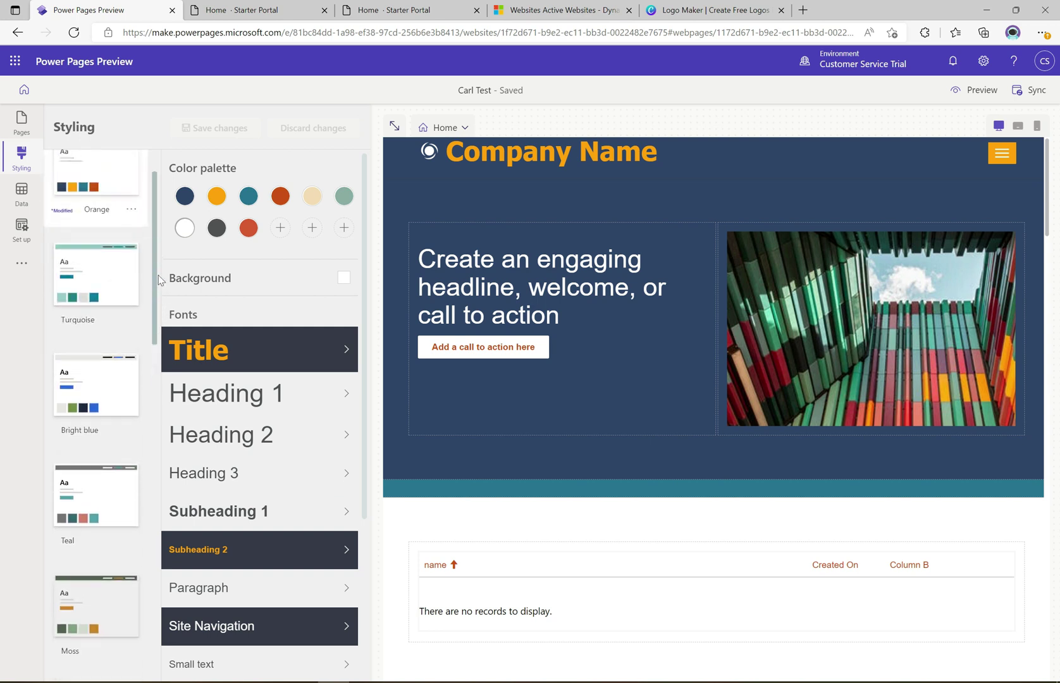
click(110, 317)
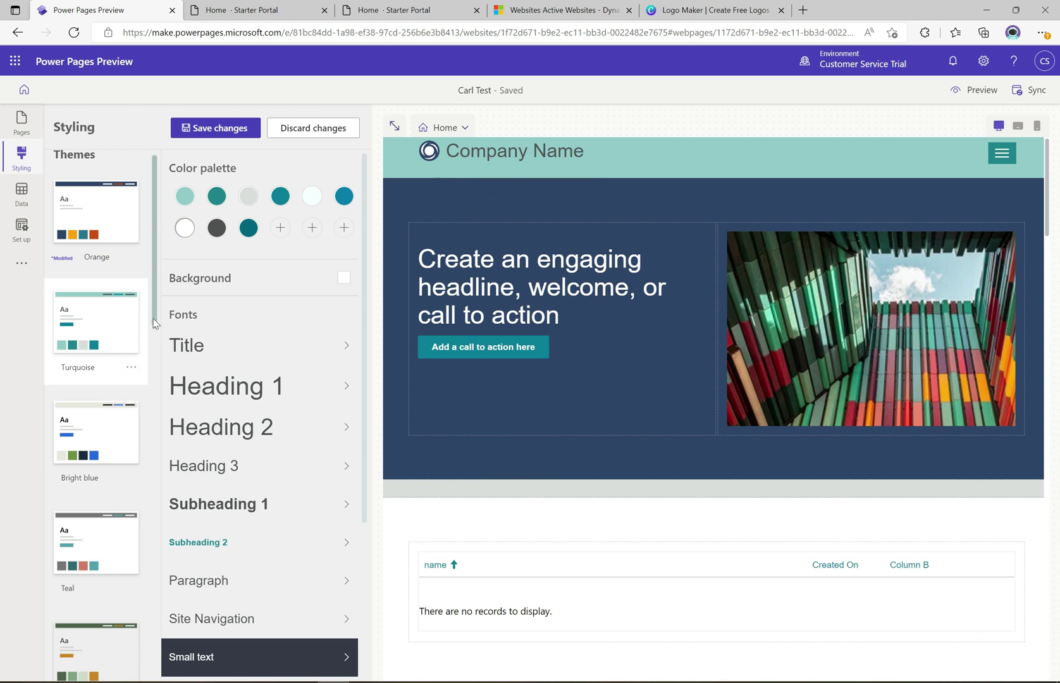
scroll(151, 316, down, 1)
click(96, 359)
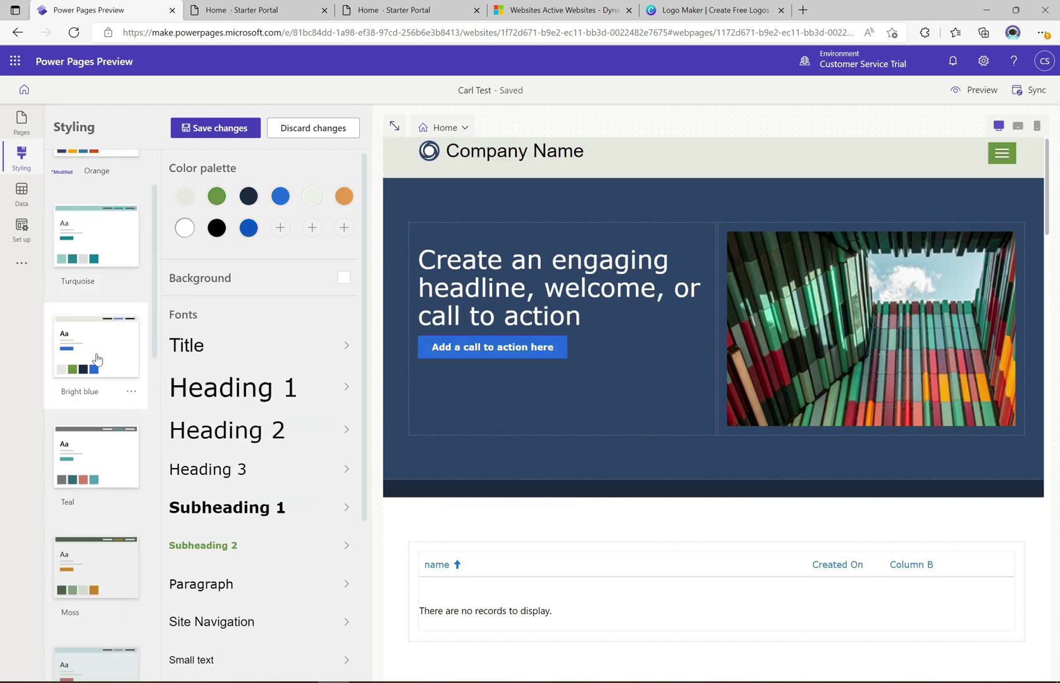
click(89, 471)
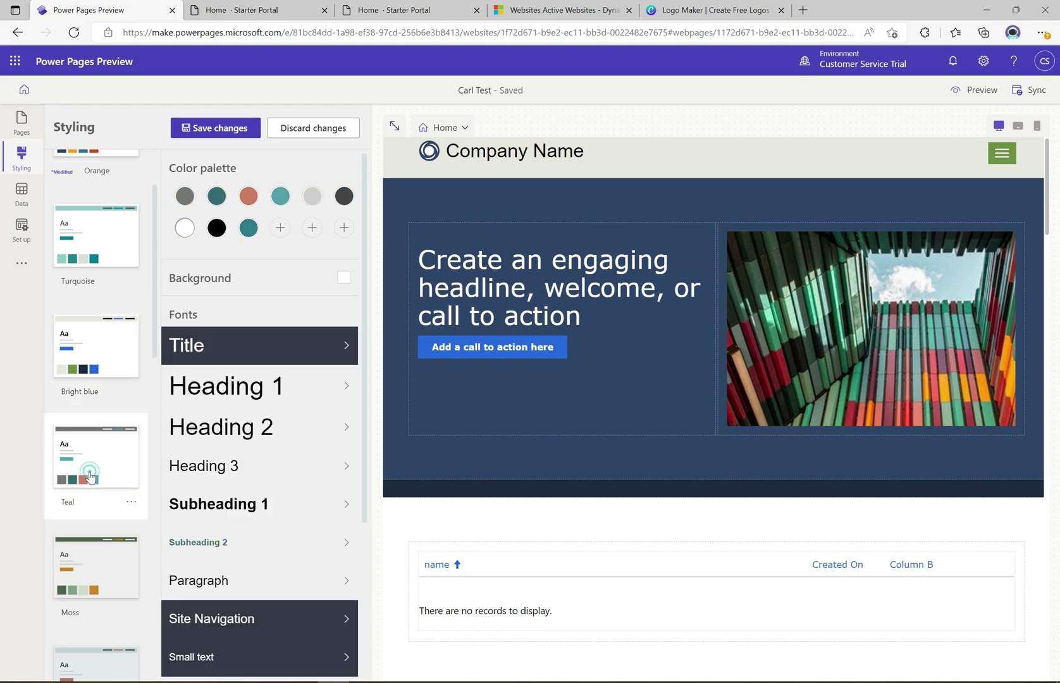
scroll(120, 338, down, 3)
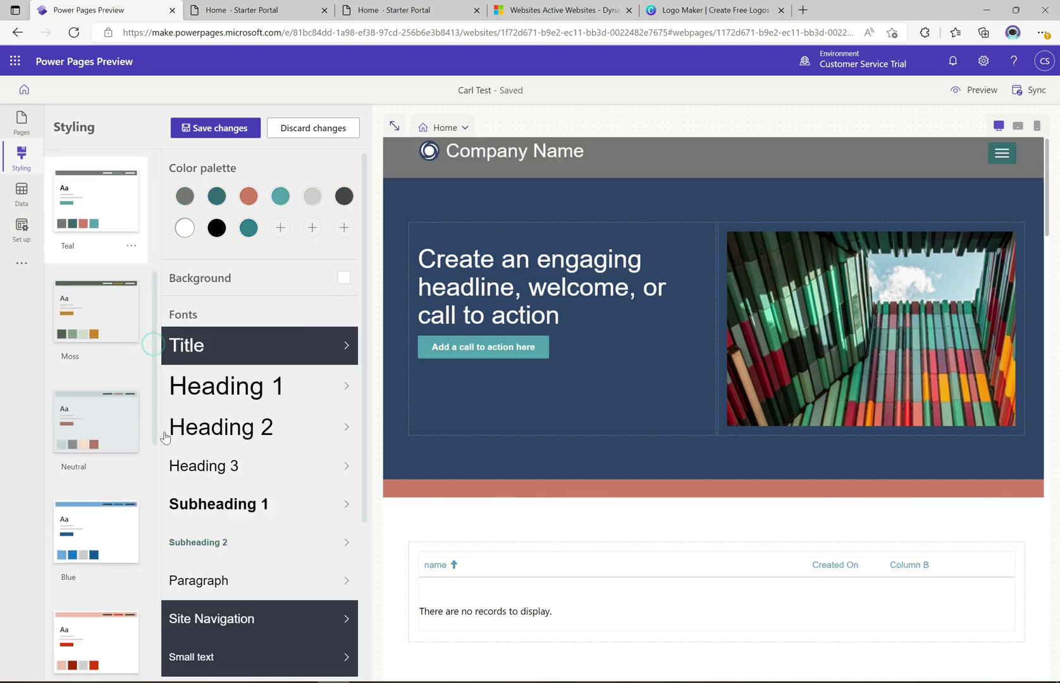
click(120, 337)
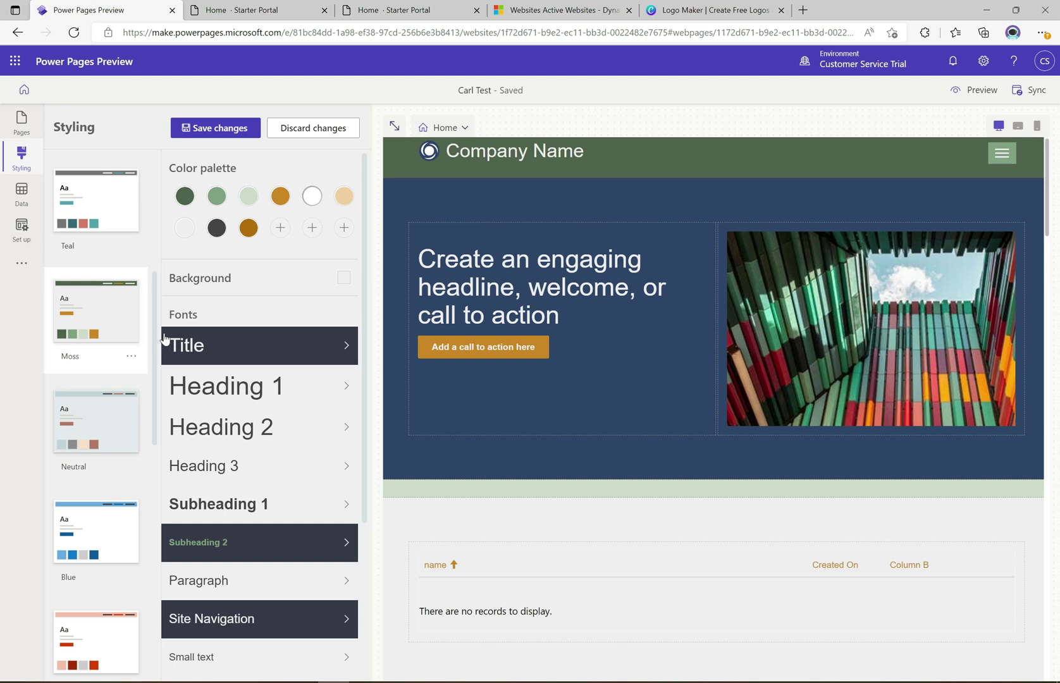
Try the Dark blue and Dark yellow themes on the site
scroll(141, 443, down, 8)
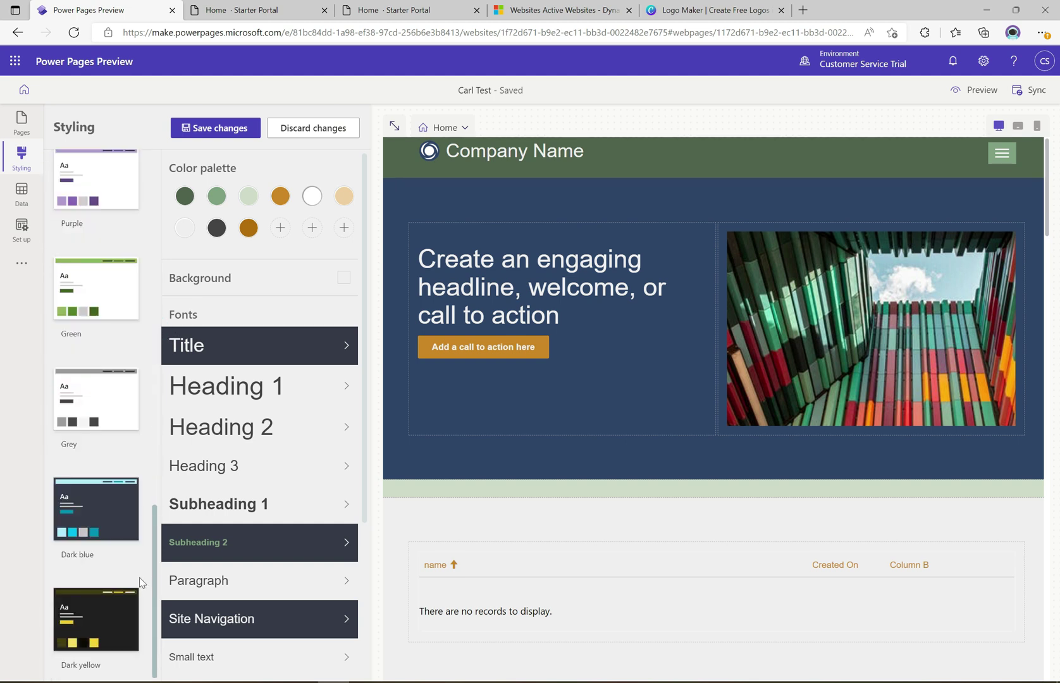
click(91, 507)
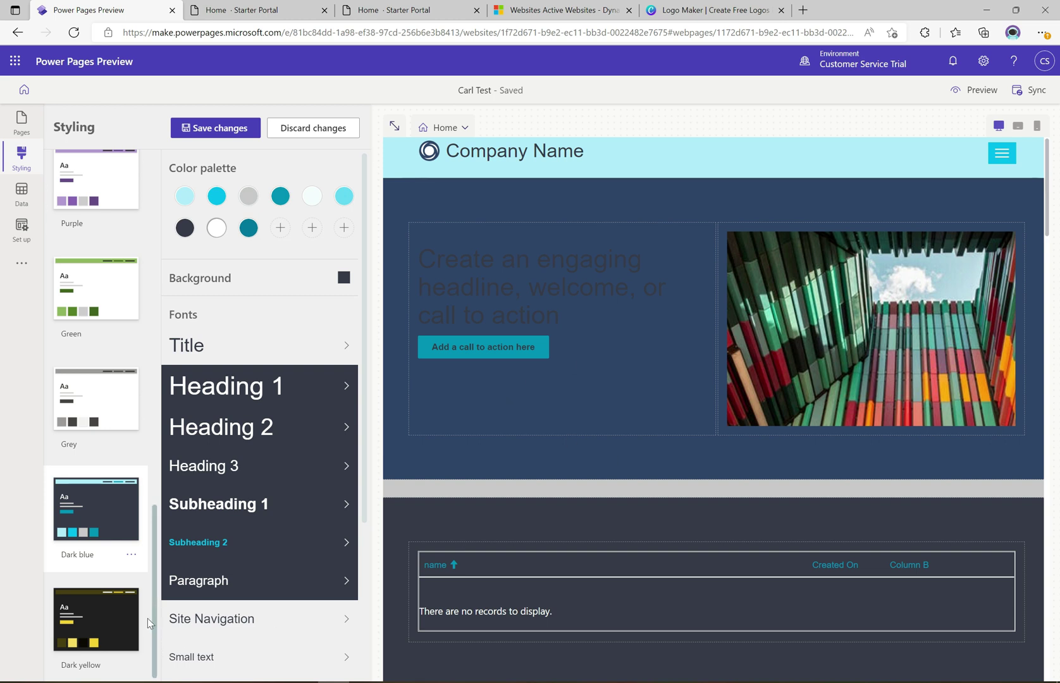
click(102, 603)
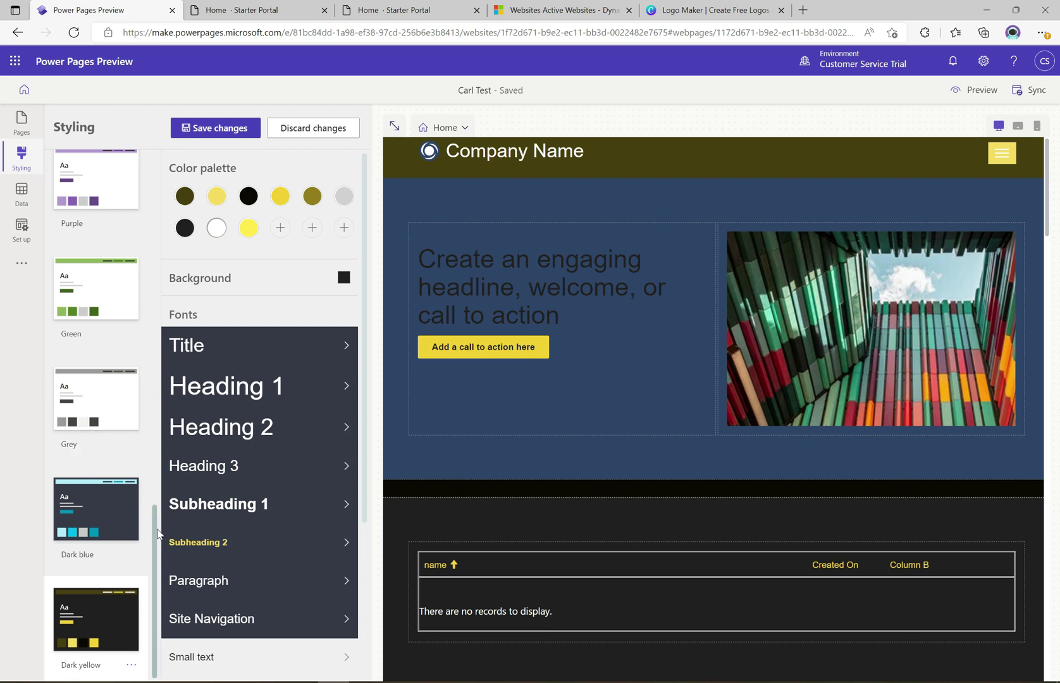
Reapply the modified Orange theme and open its options
scroll(158, 513, up, 1)
drag(157, 514, 172, 145)
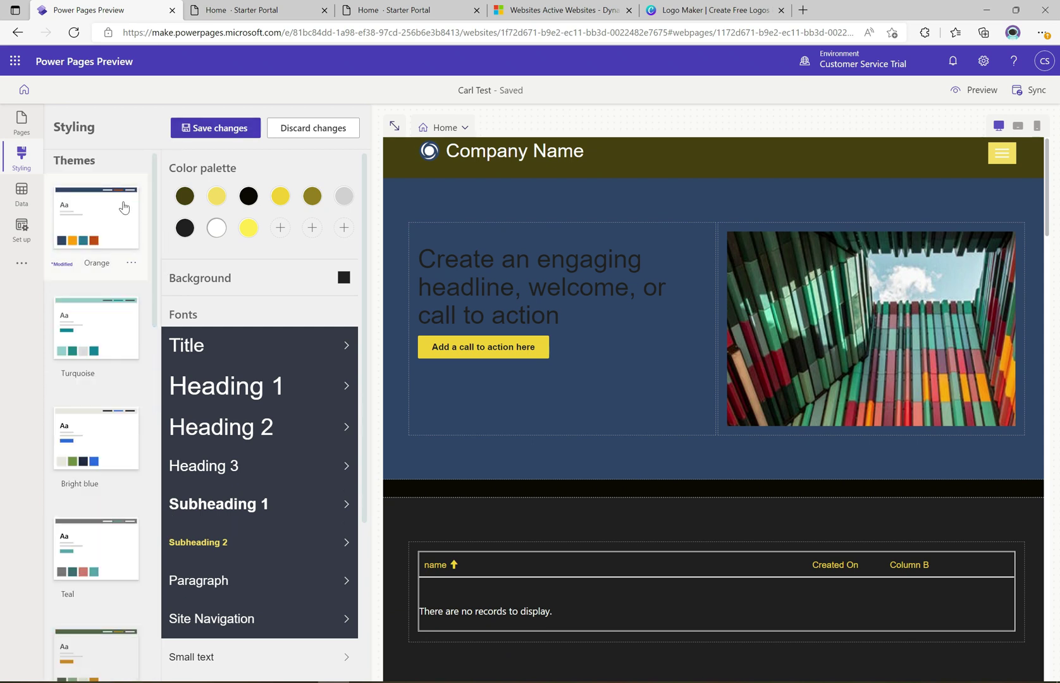
click(123, 204)
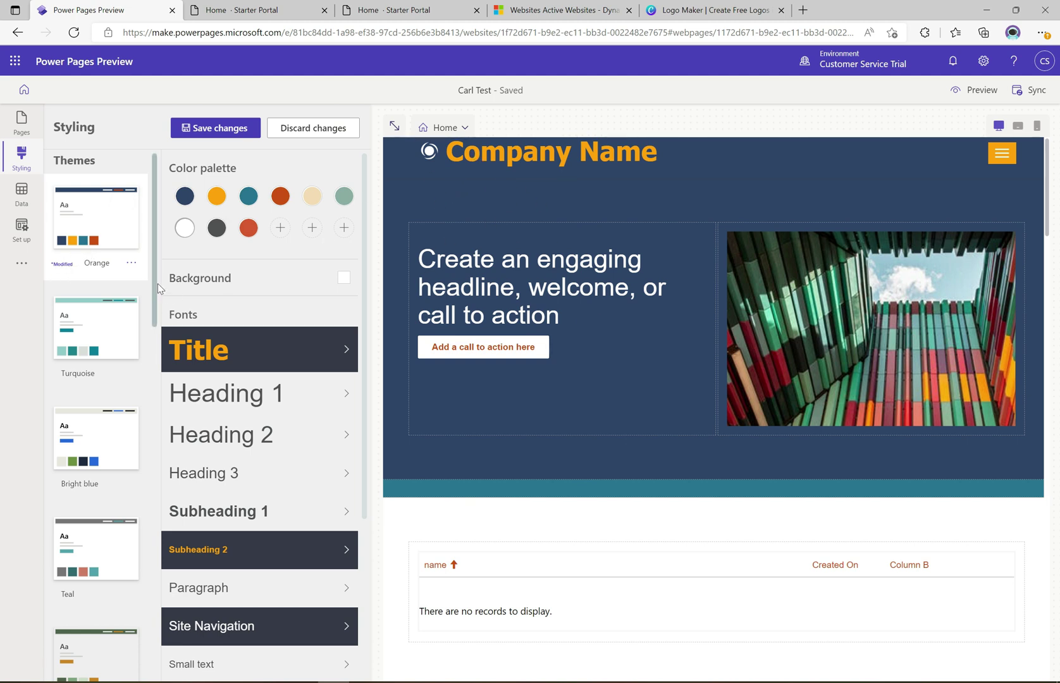
click(131, 264)
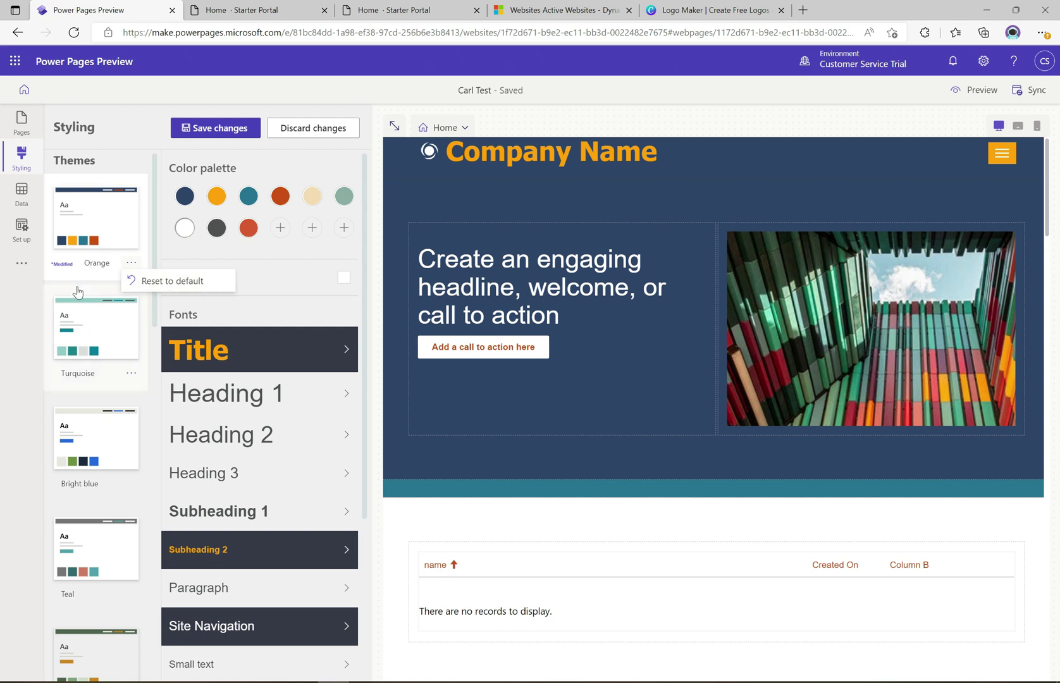
View the page source of the live site's home page
click(239, 9)
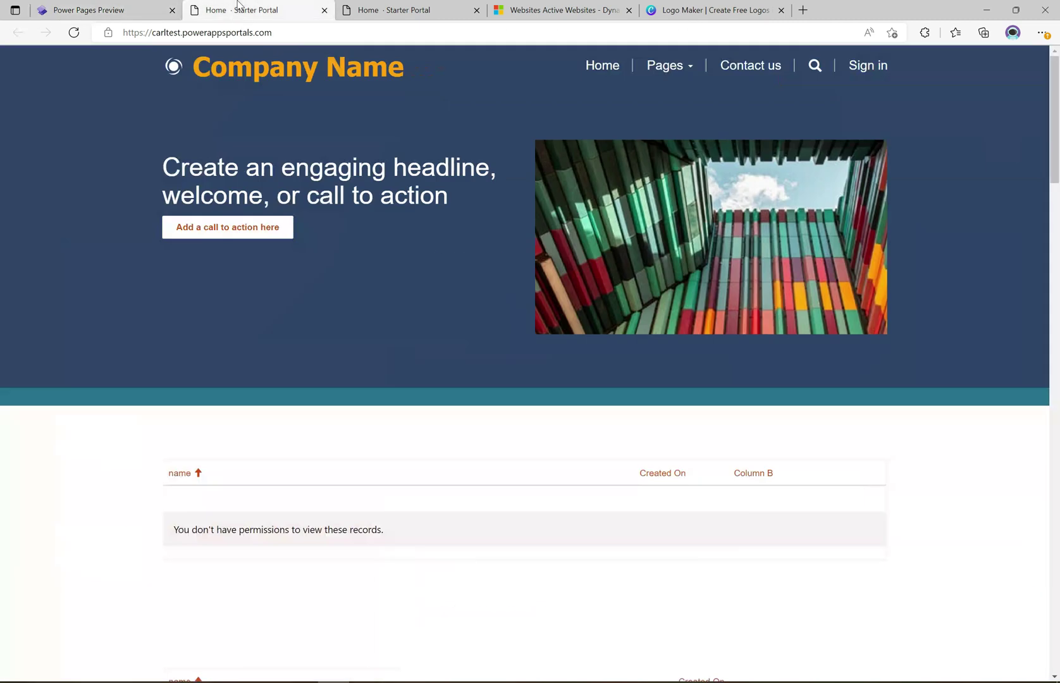
right_click(402, 315)
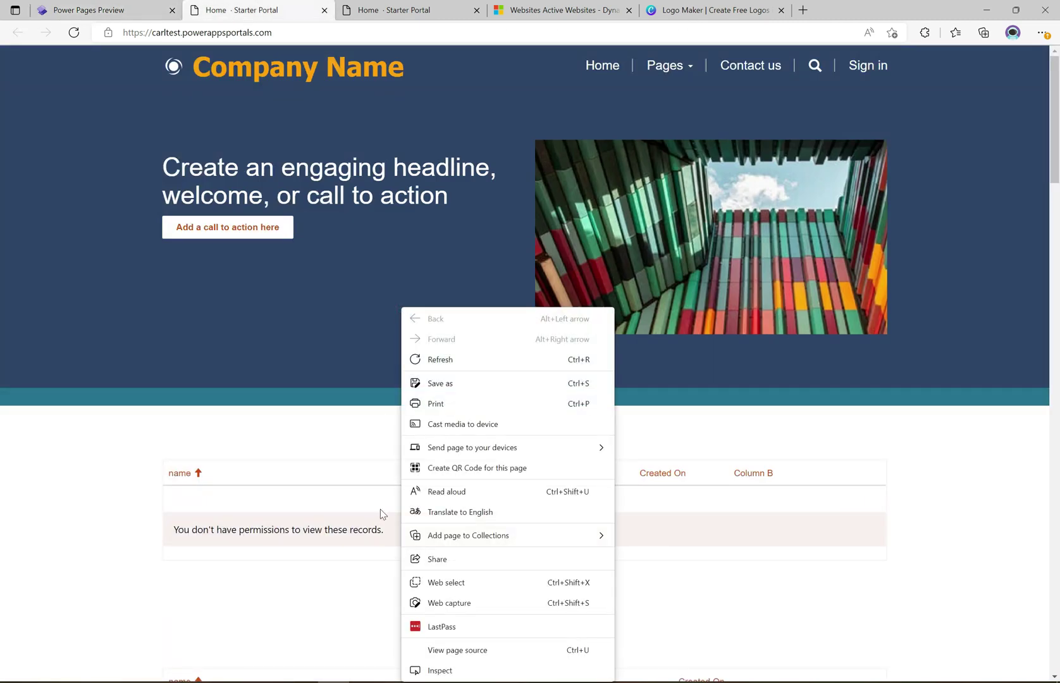
click(467, 652)
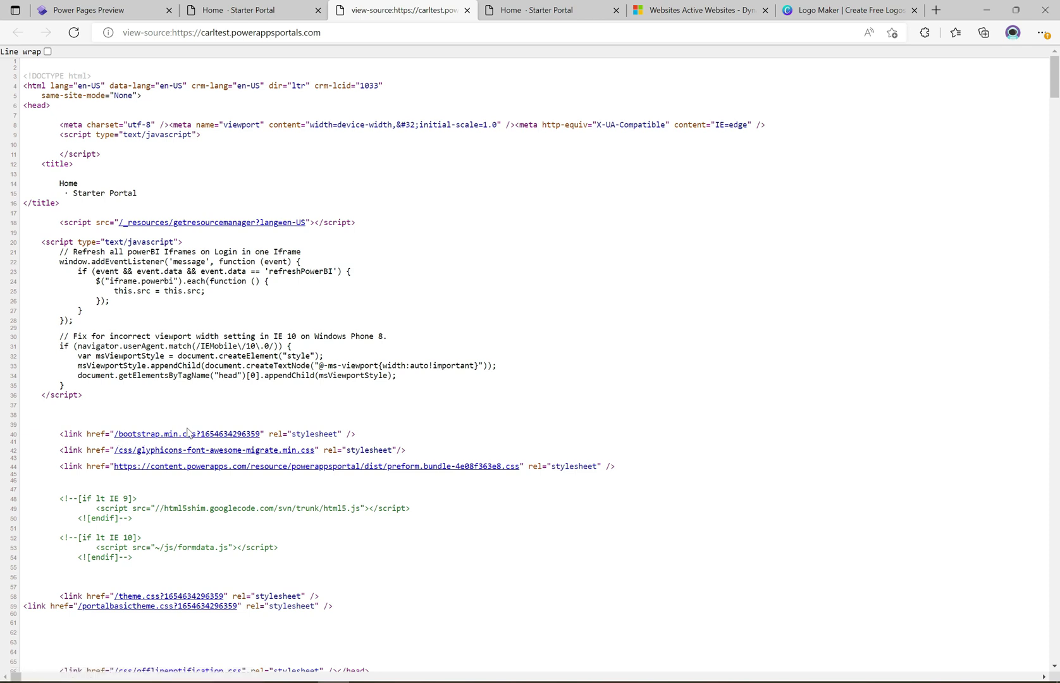
Open the bootstrap.min.css stylesheet linked in the source and check its Bootstrap version
click(144, 434)
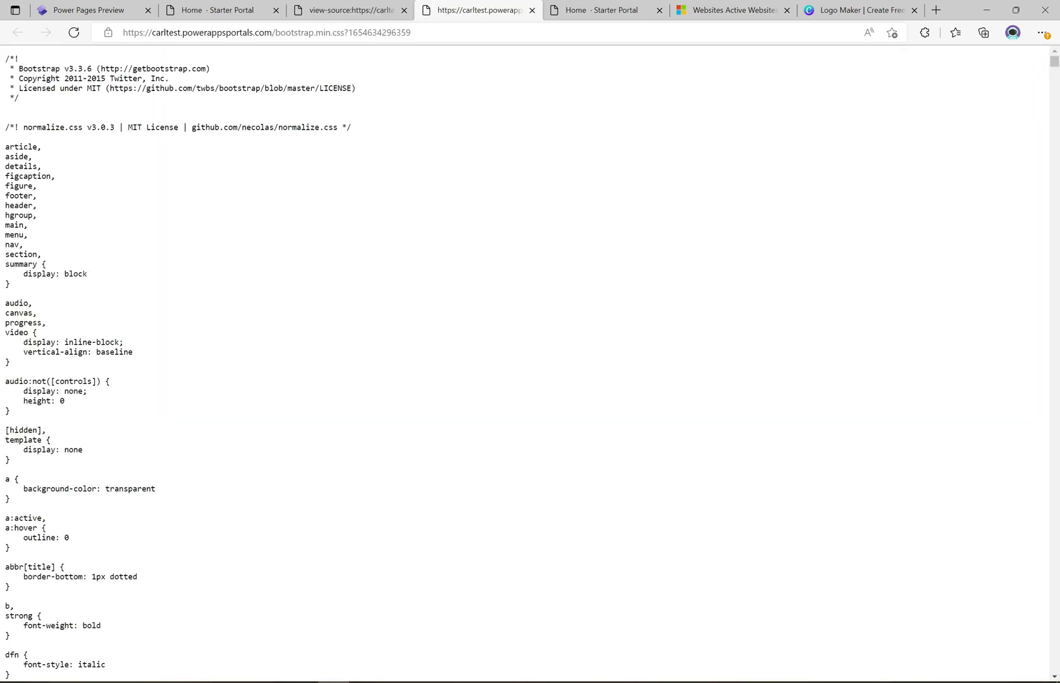
double_click(65, 69)
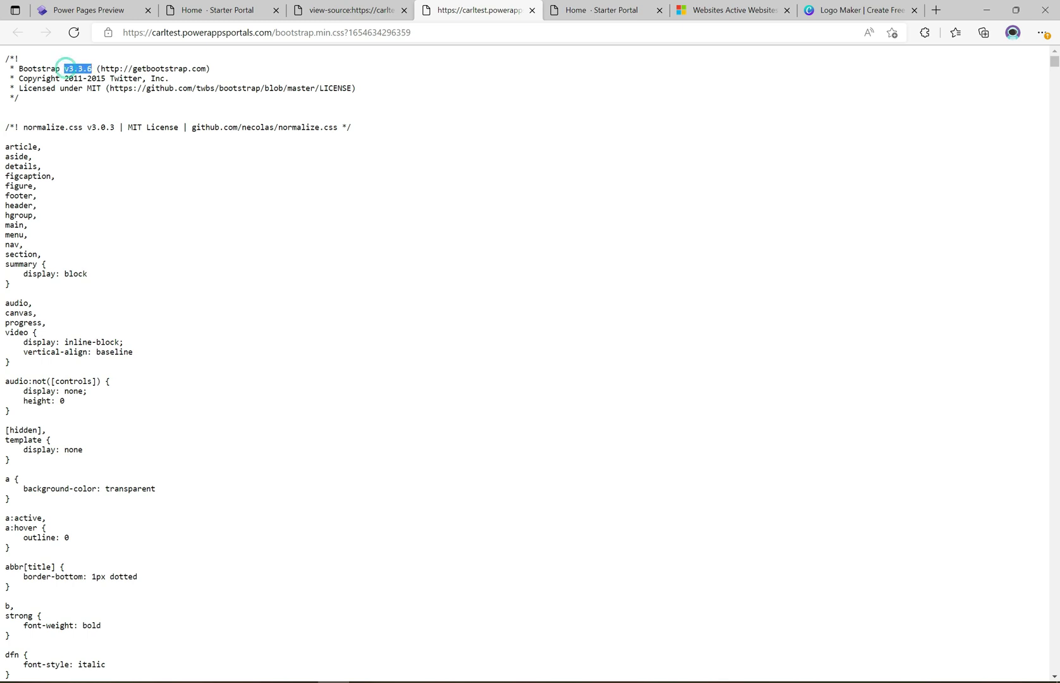
click(133, 194)
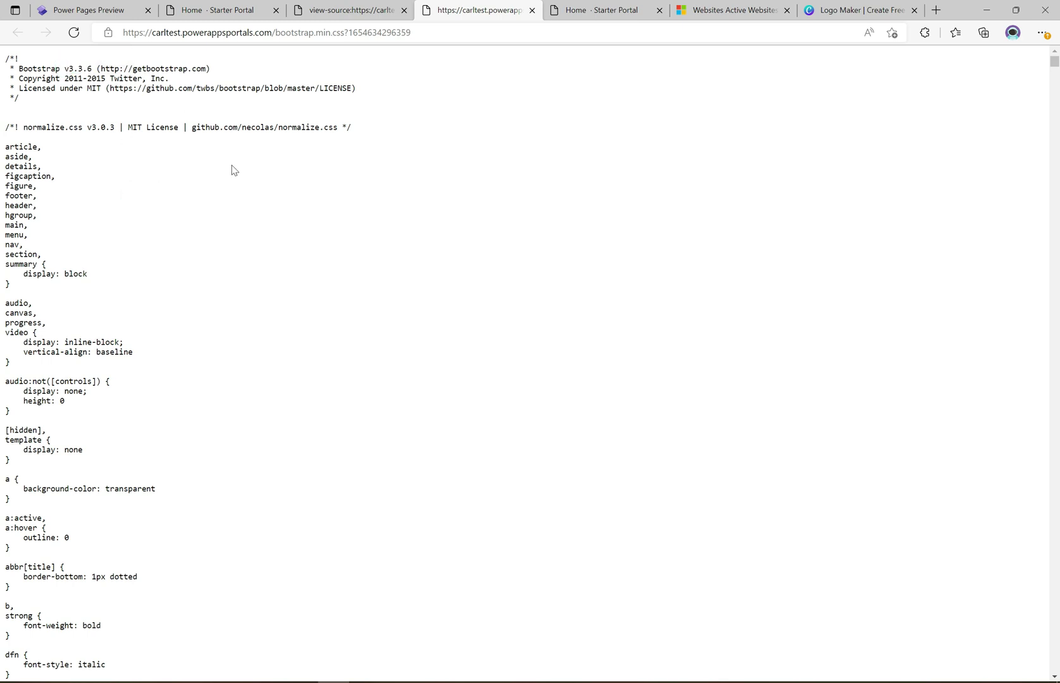
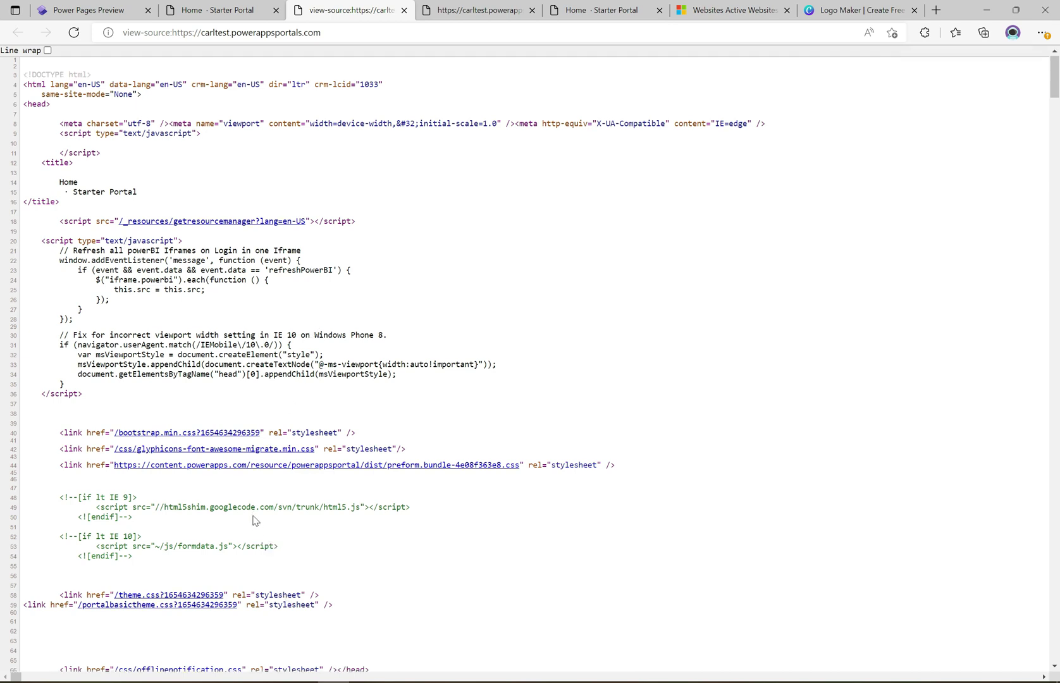
Open the theme.css stylesheet linked in the source to view its contents, and return to the page source
scroll(253, 543, down, 3)
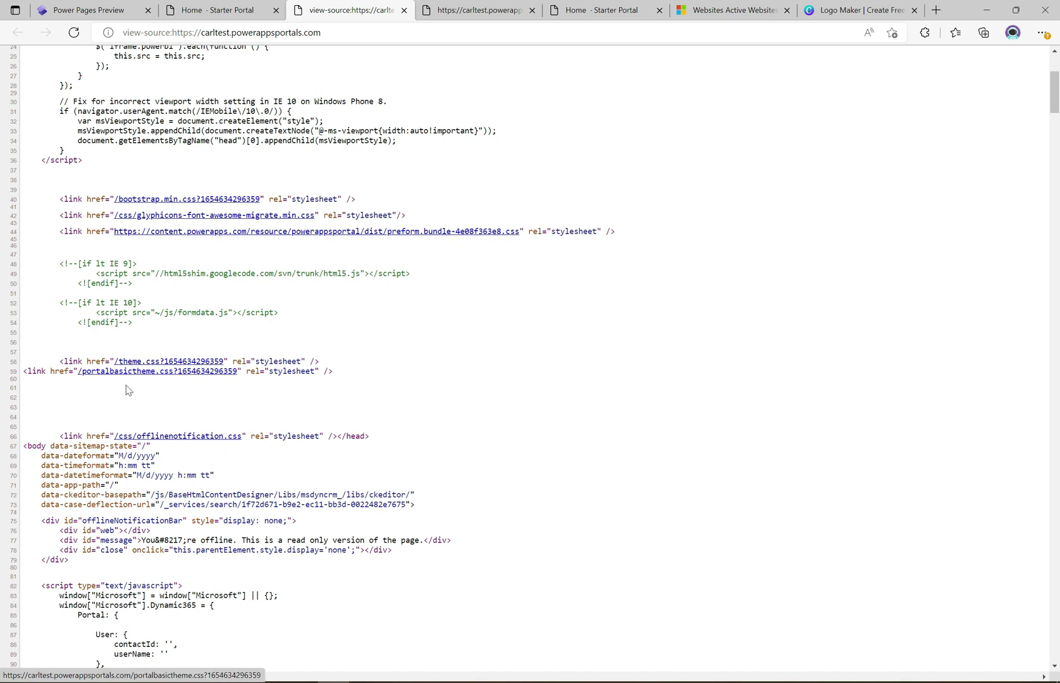
click(143, 362)
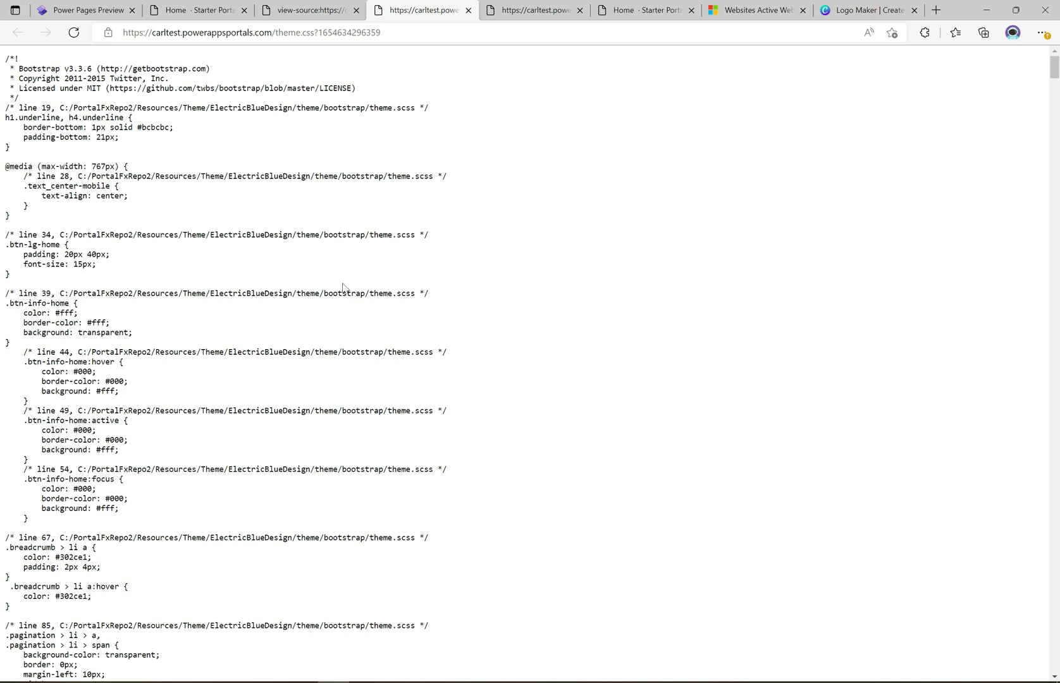
click(310, 13)
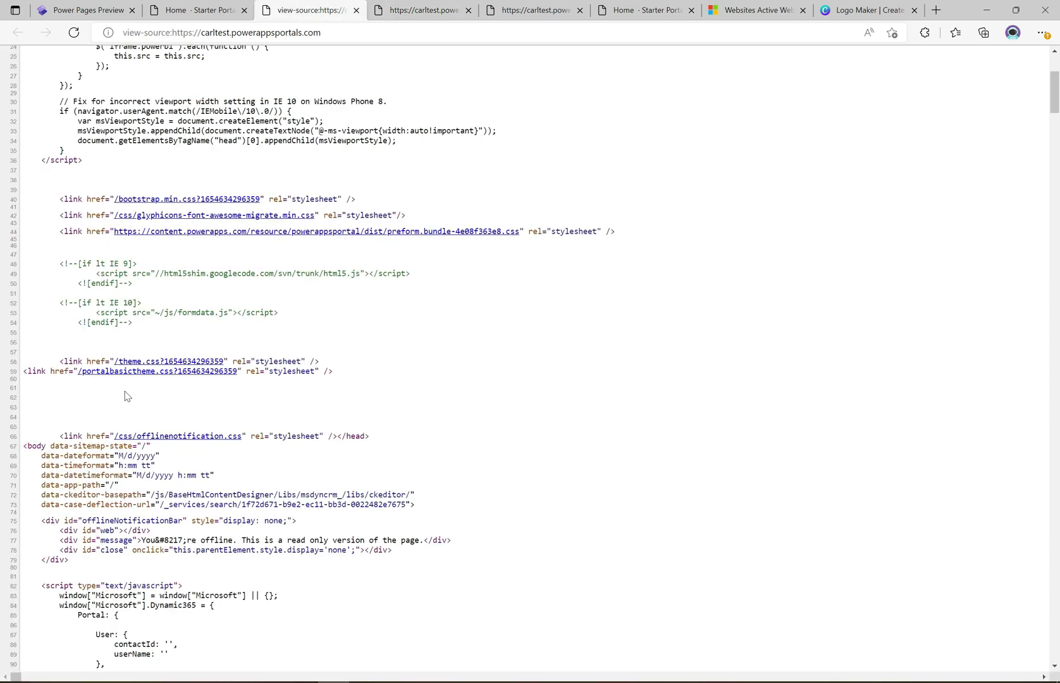
Open the linked portalbasictheme.css and examine its header comment and the body and legend rules
click(158, 372)
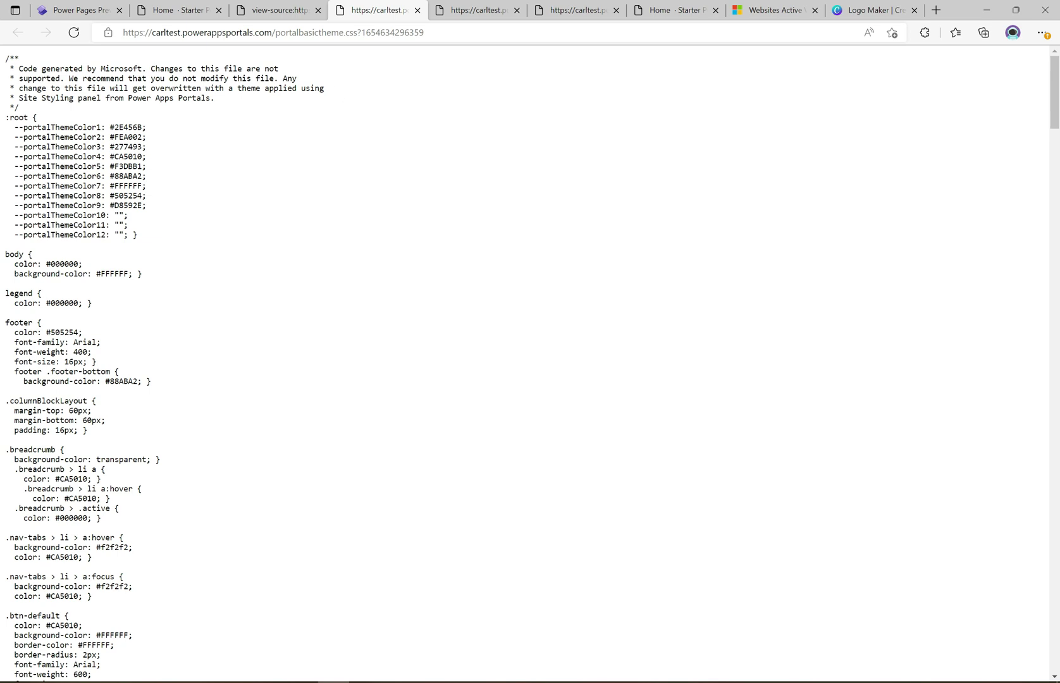
drag(19, 98, 105, 98)
click(133, 75)
drag(5, 253, 71, 318)
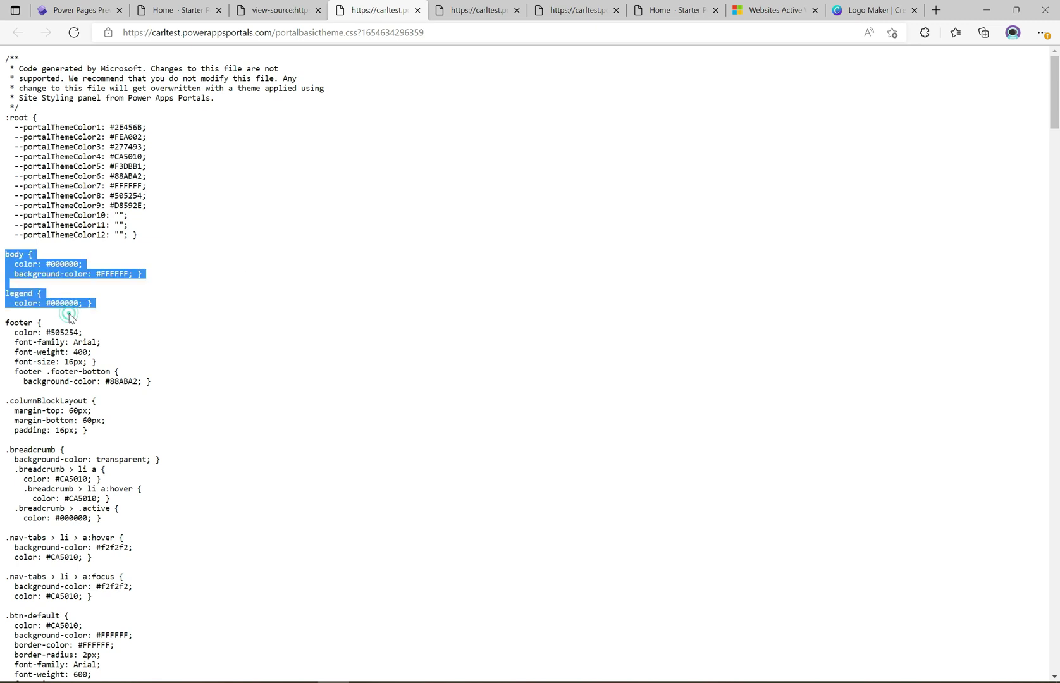
click(68, 316)
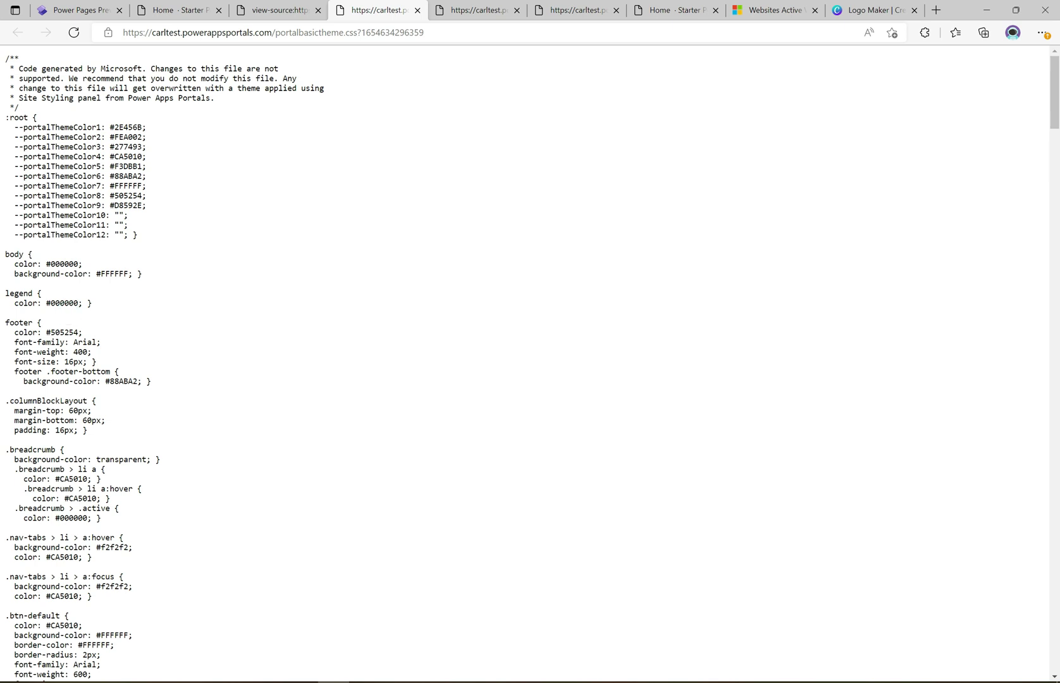
Read through the navigation and button rules in portalbasictheme.css, and return to the body and legend selectors
scroll(204, 331, down, 1)
scroll(204, 330, down, 4)
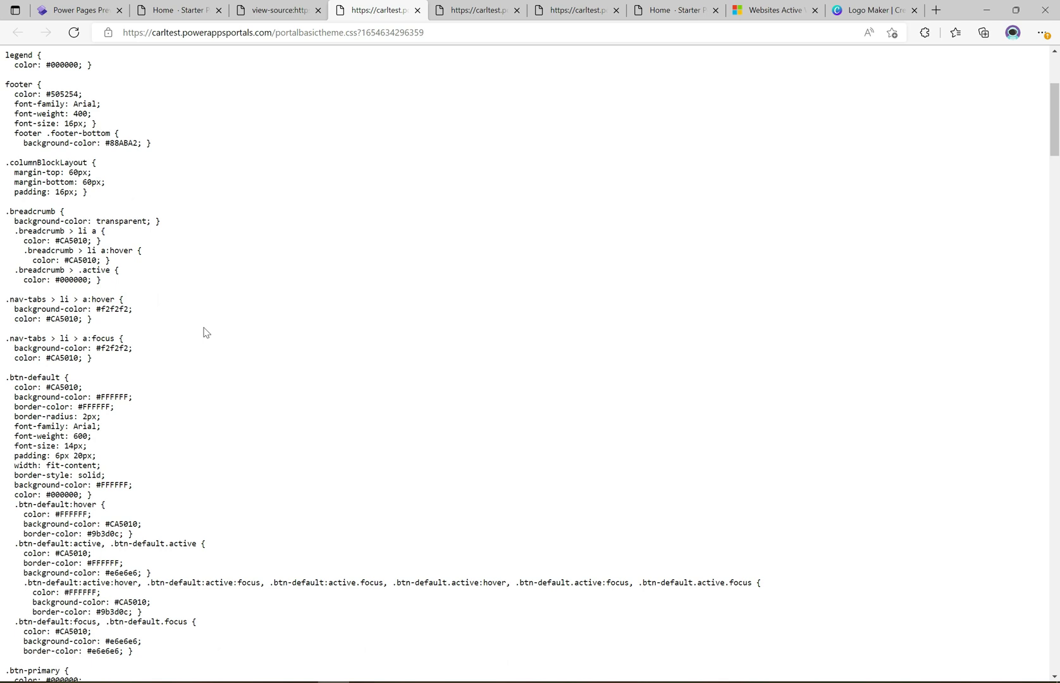
scroll(204, 333, up, 3)
double_click(17, 184)
click(13, 212)
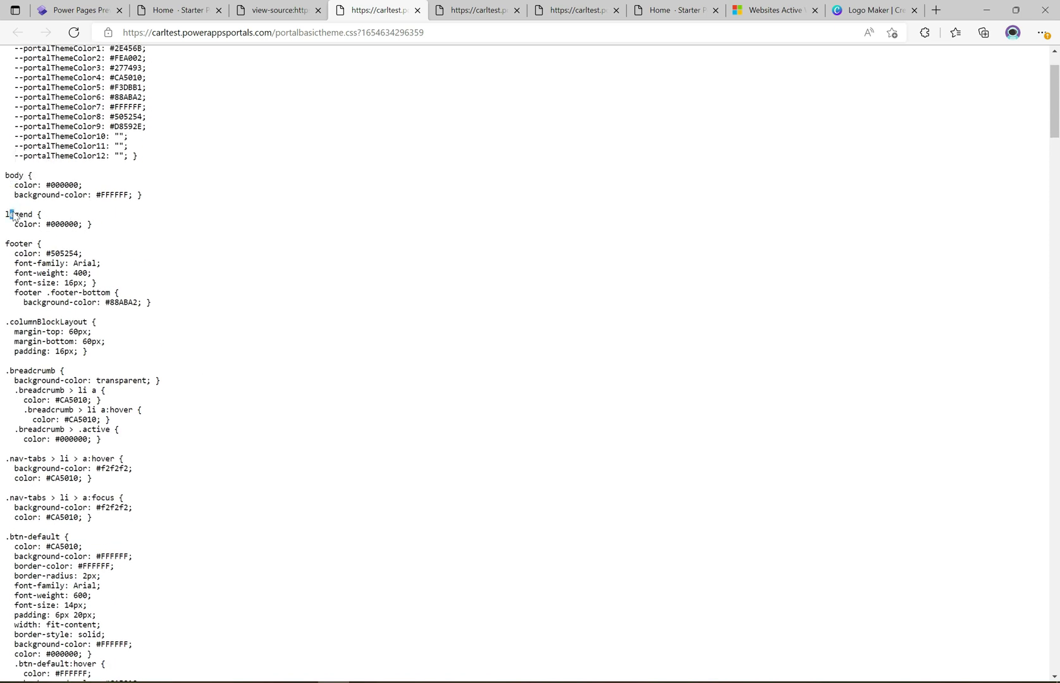
Examine the footer rule in portalbasictheme.css and read on through the primary button, navbar and dropdown-menu rules
double_click(17, 246)
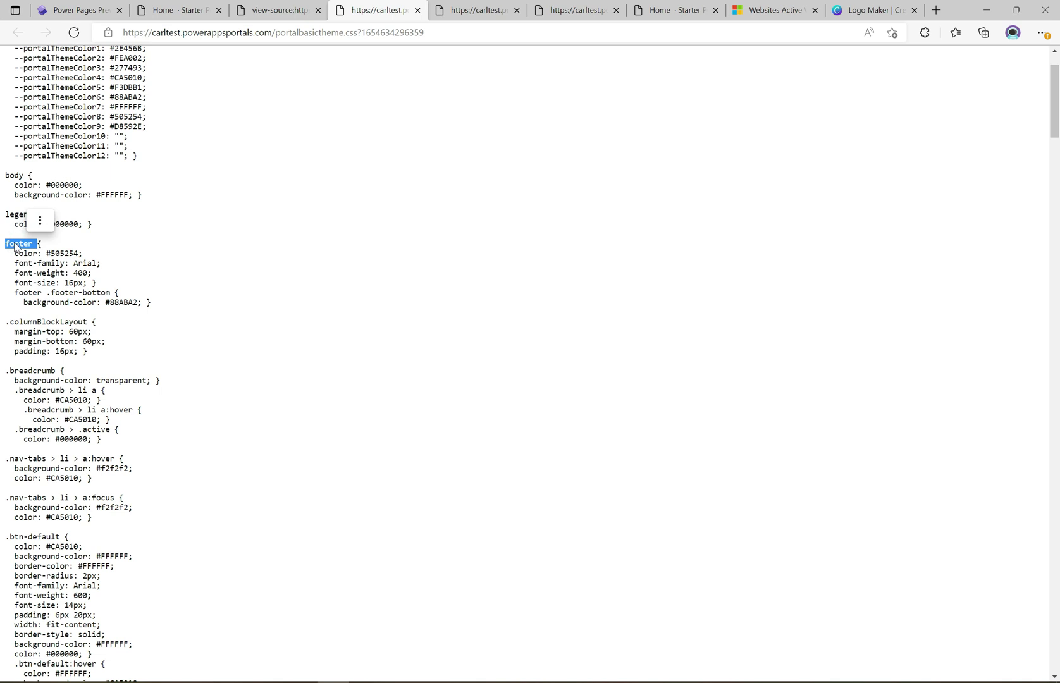
click(283, 290)
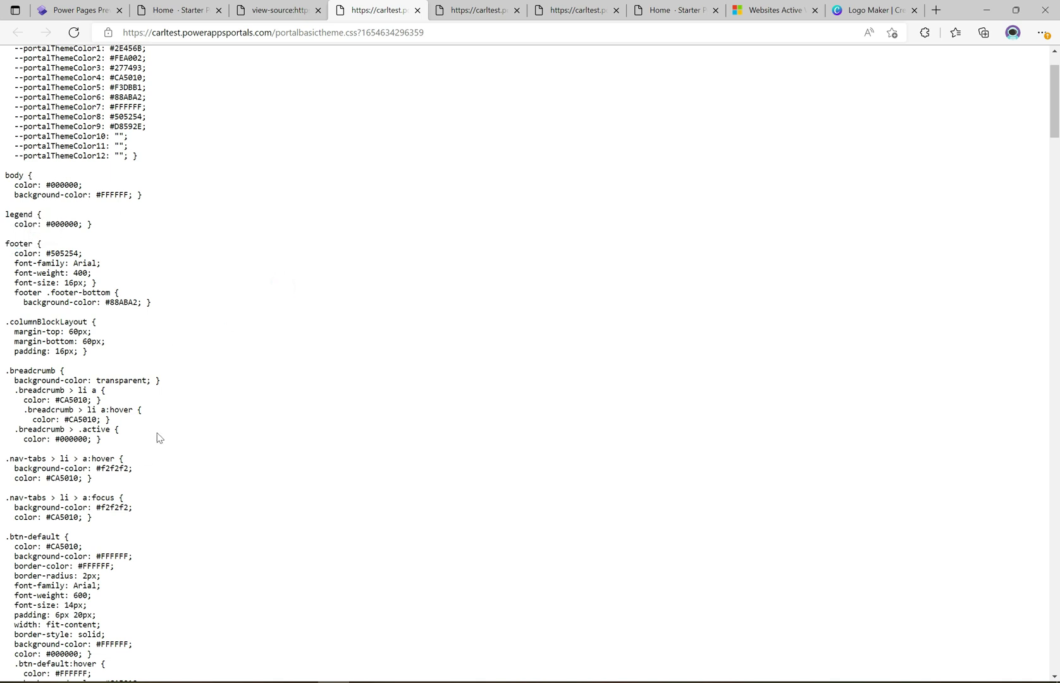
scroll(159, 437, down, 13)
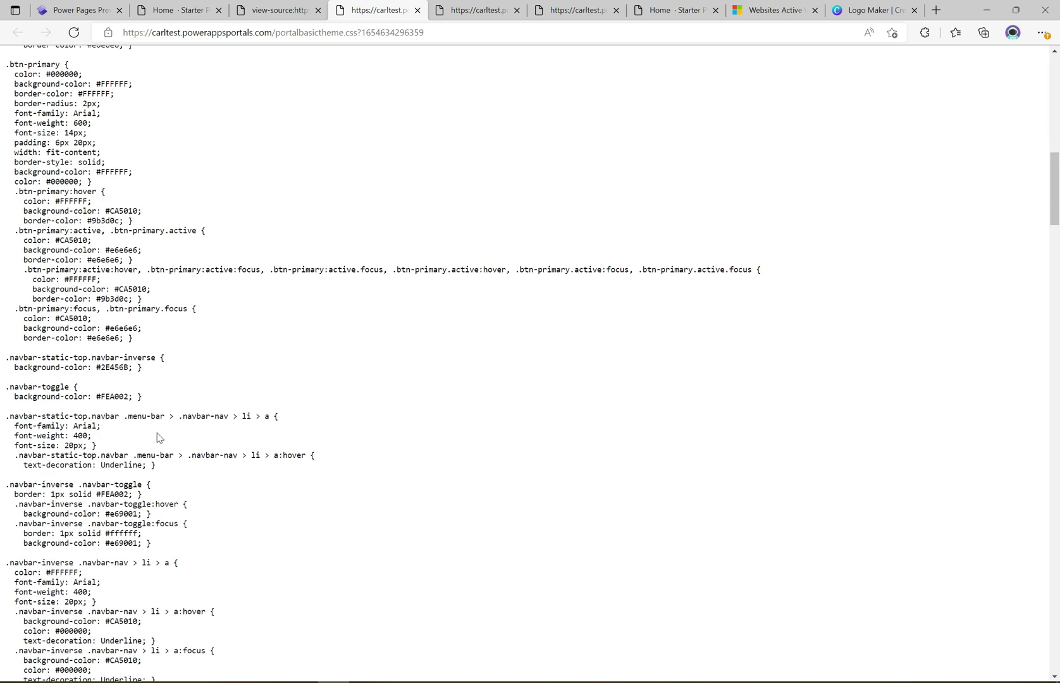
scroll(158, 437, down, 8)
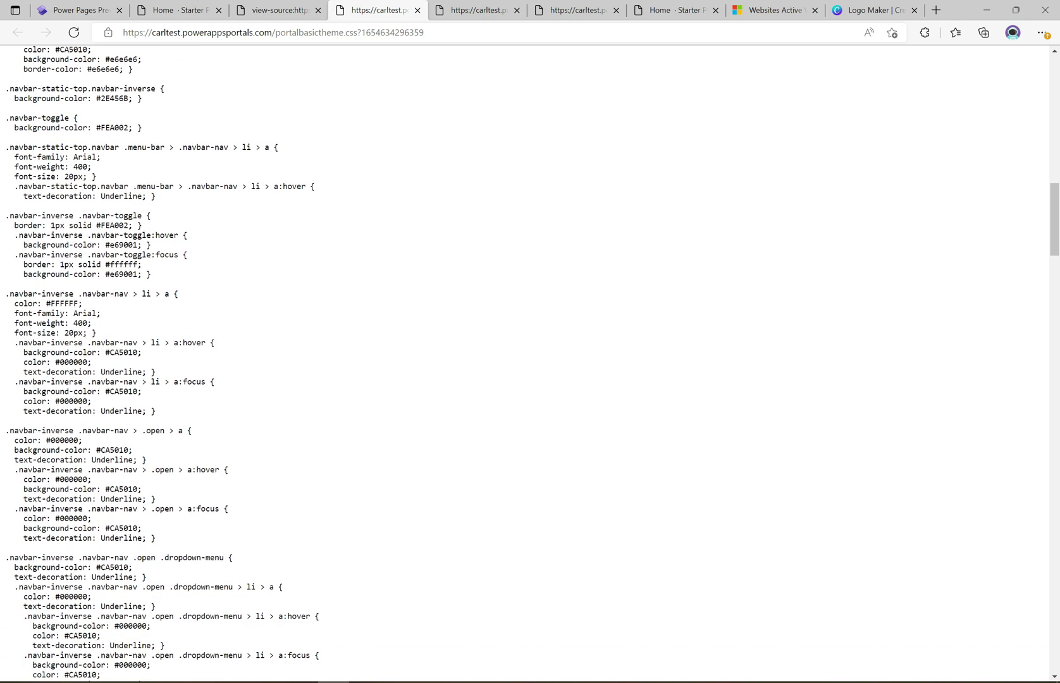
scroll(158, 438, down, 6)
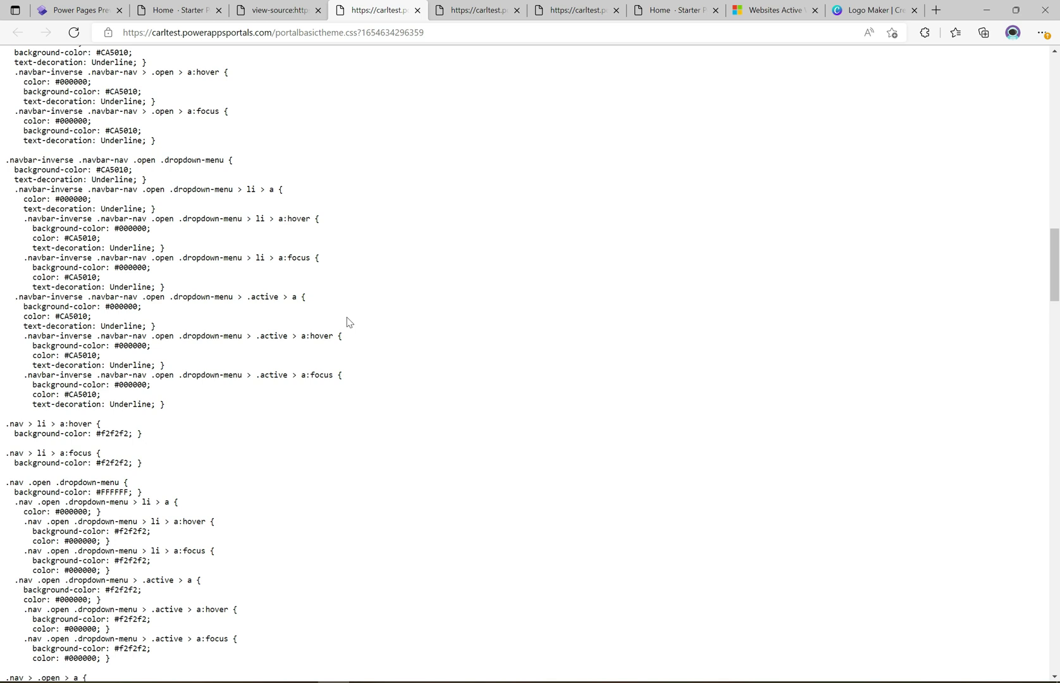
Save a local copy of the portalbasictheme.css stylesheet linked in the page source
click(272, 10)
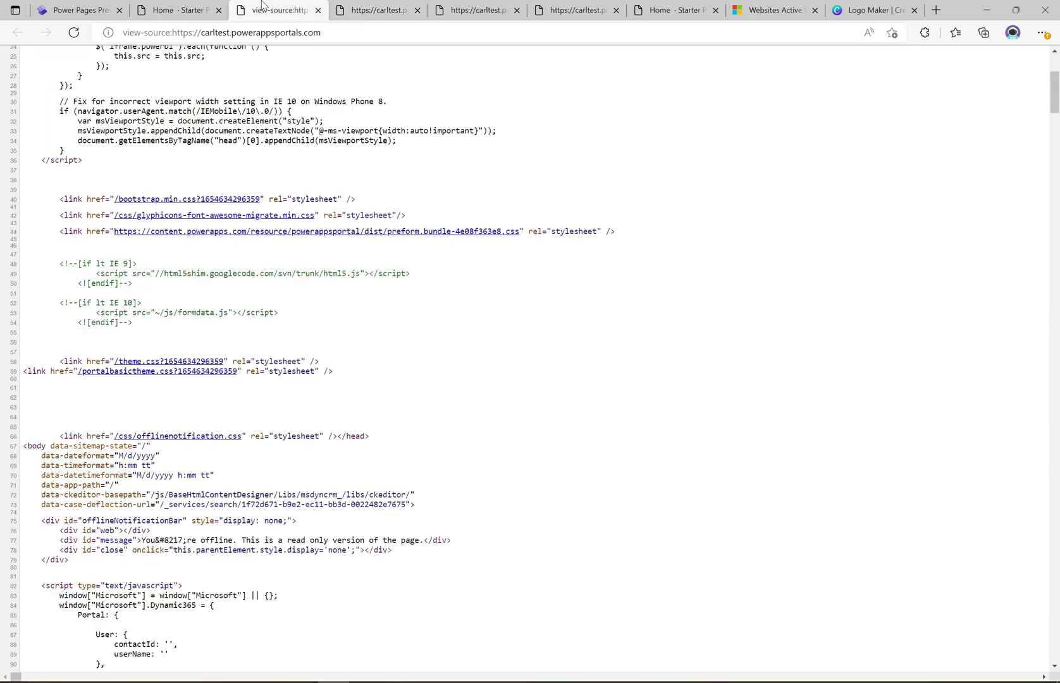
right_click(126, 368)
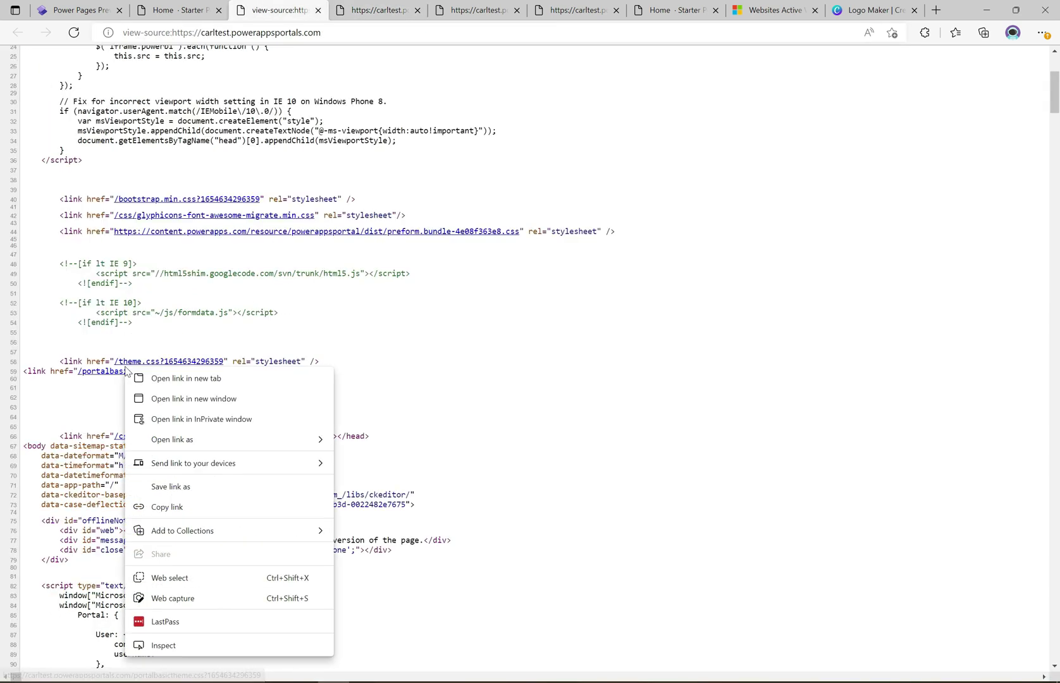
click(233, 487)
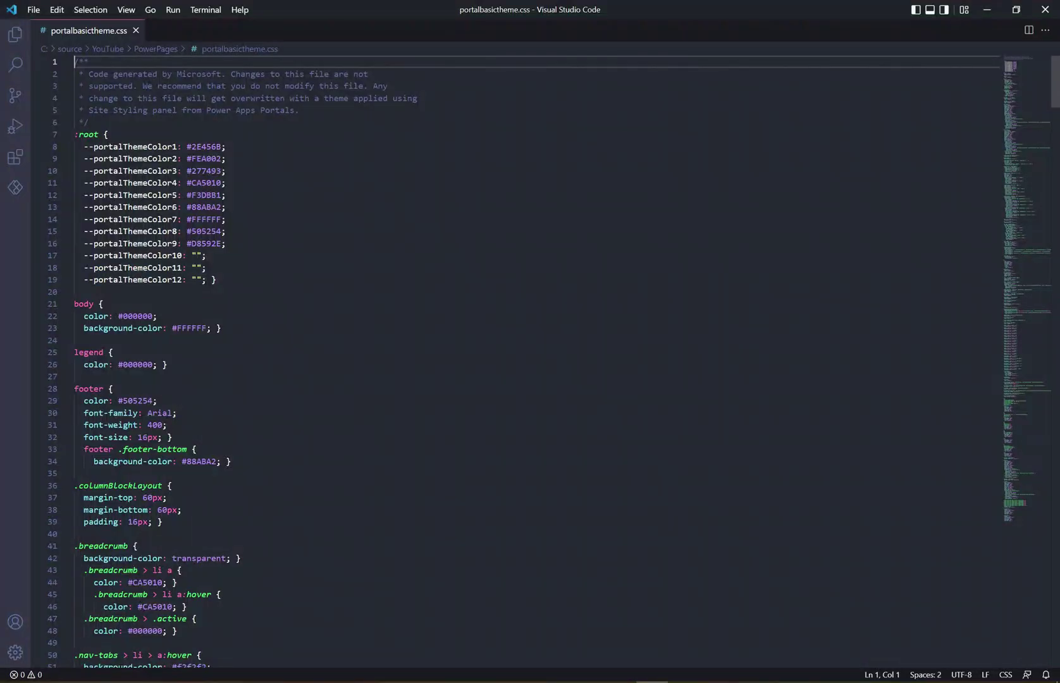
Look through the theme color variables and the body, footer, breadcrumb and nav-tabs rules of the local portalbasictheme.css in Visual Studio Code
click(385, 412)
key(Down)
key(Down)
key(Down)
key(Down)
key(Down)
key(Down)
key(Down)
key(Down)
key(Down)
key(Down)
key(Down)
key(Down)
key(Down)
key(Down)
key(Down)
key(Down)
key(Down)
key(Down)
key(Down)
key(Down)
key(Down)
key(Down)
key(Down)
key(Down)
key(Down)
key(Down)
key(Down)
key(Down)
key(Down)
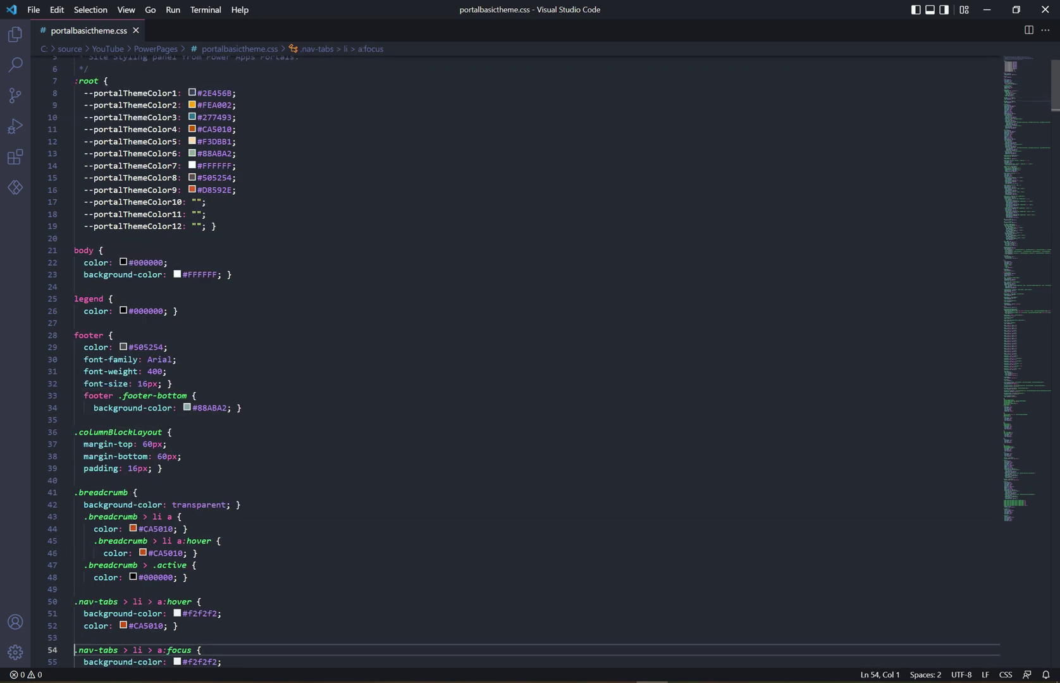
key(Up)
key(Up)
key(Up)
key(Up)
key(Up)
key(Up)
key(Up)
key(Up)
key(Up)
key(Up)
key(Up)
key(Up)
key(Up)
key(Up)
key(Up)
key(Up)
key(Up)
key(Up)
key(Up)
key(Up)
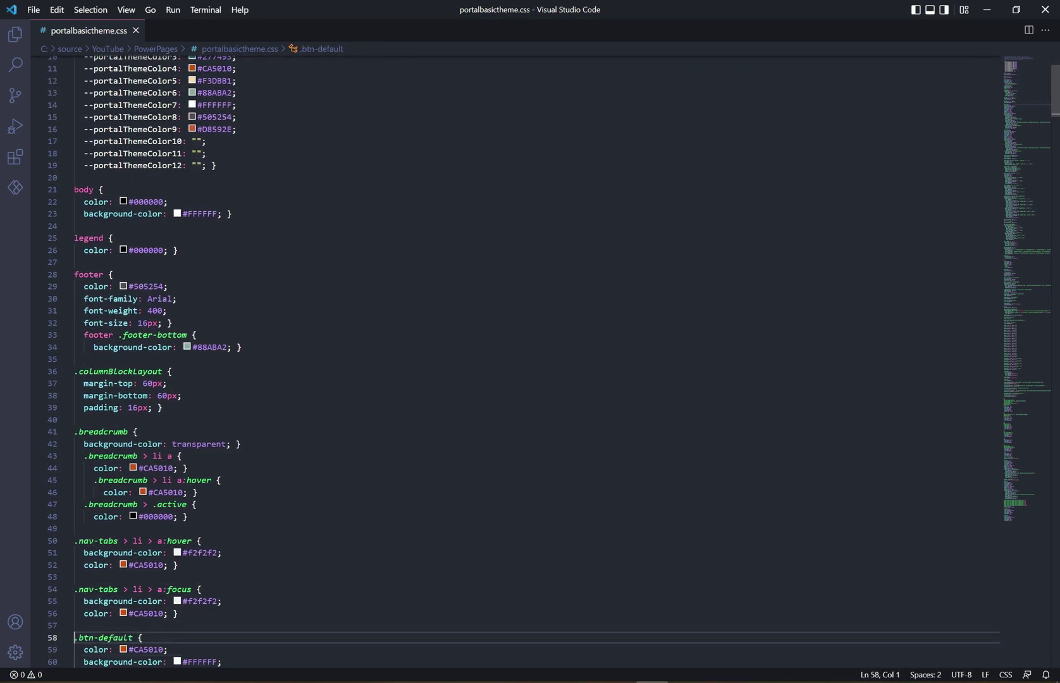
key(Down)
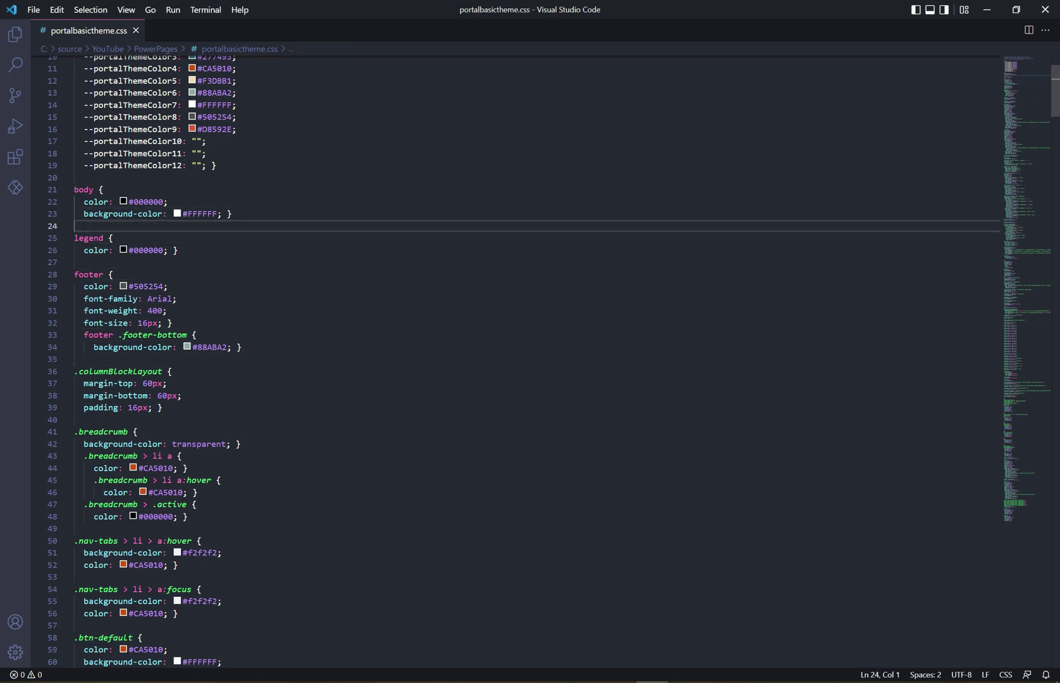
Switch to the live home page in Edge and inspect its navigation bar element with the developer tools
key(alt+Tab)
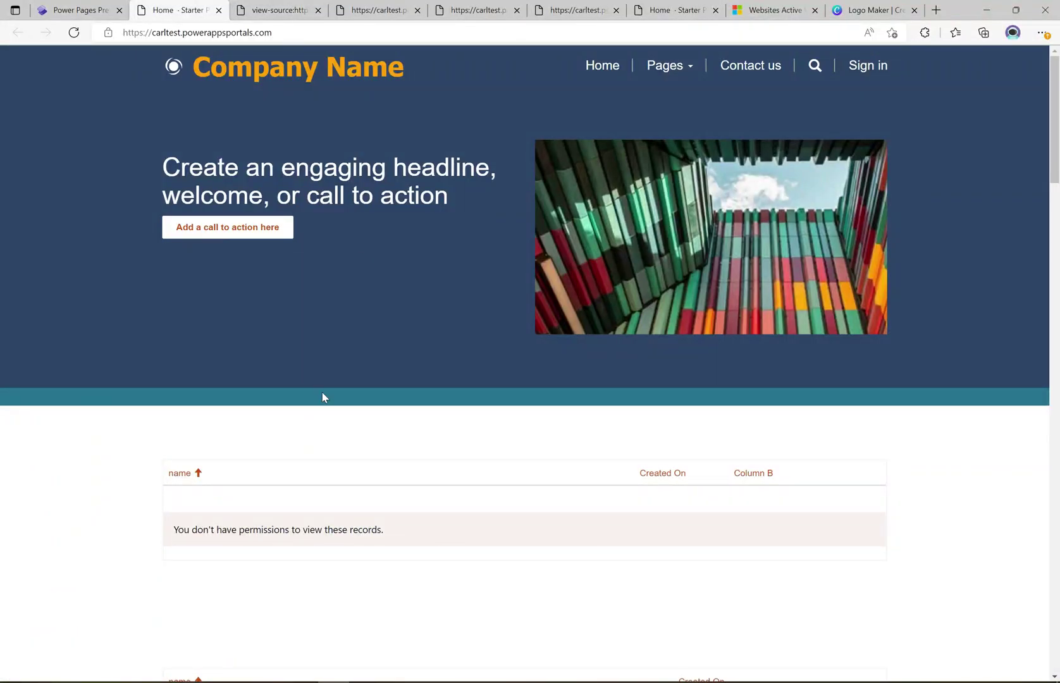
key(F12)
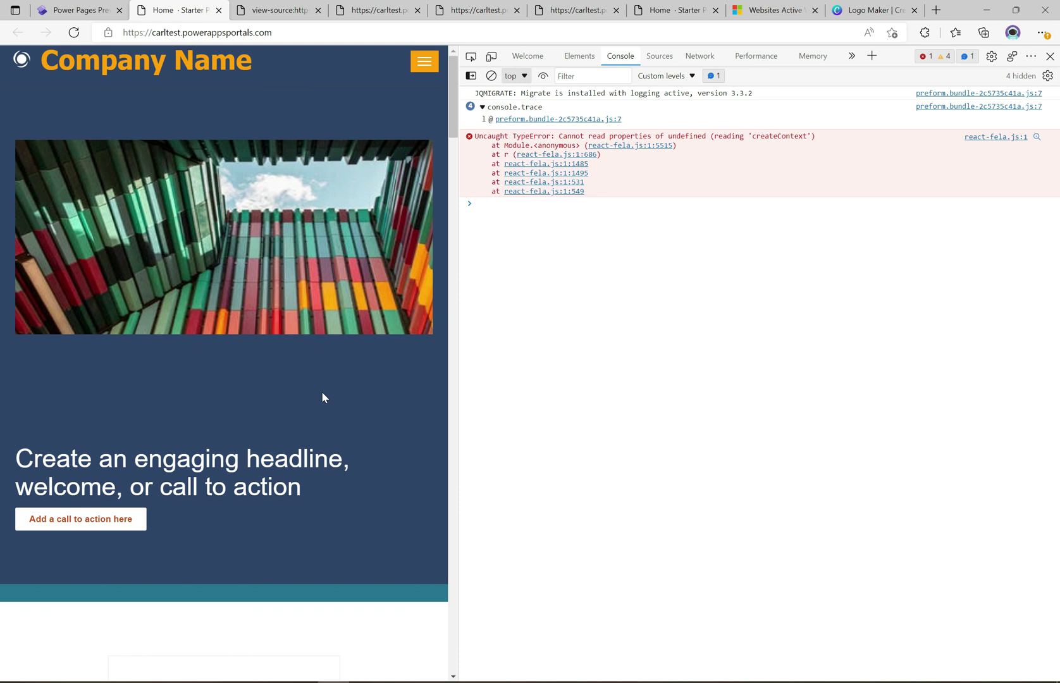
click(473, 56)
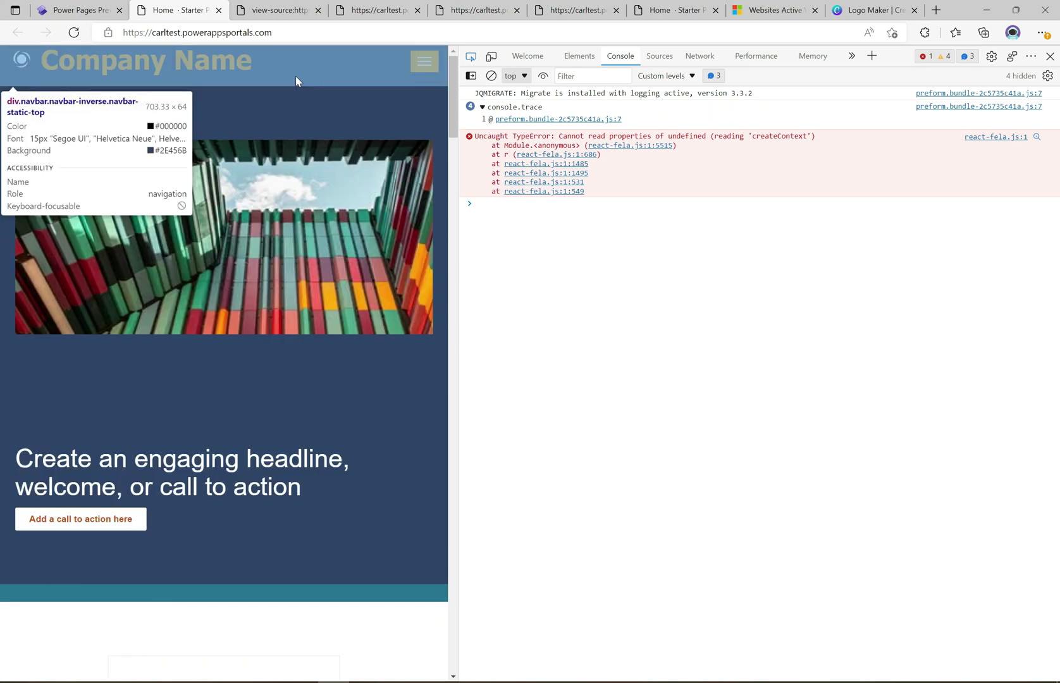
click(296, 81)
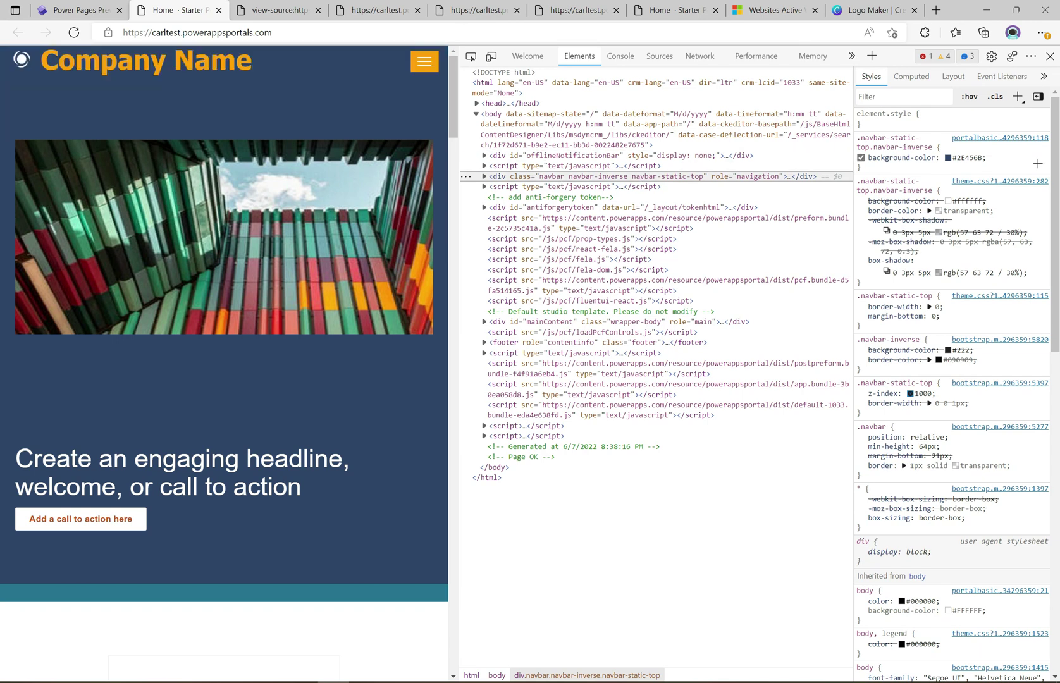
Set the background-color of the inspected .navbar-static-top.navbar-inverse rule to aqua
click(962, 158)
key(BackSpace)
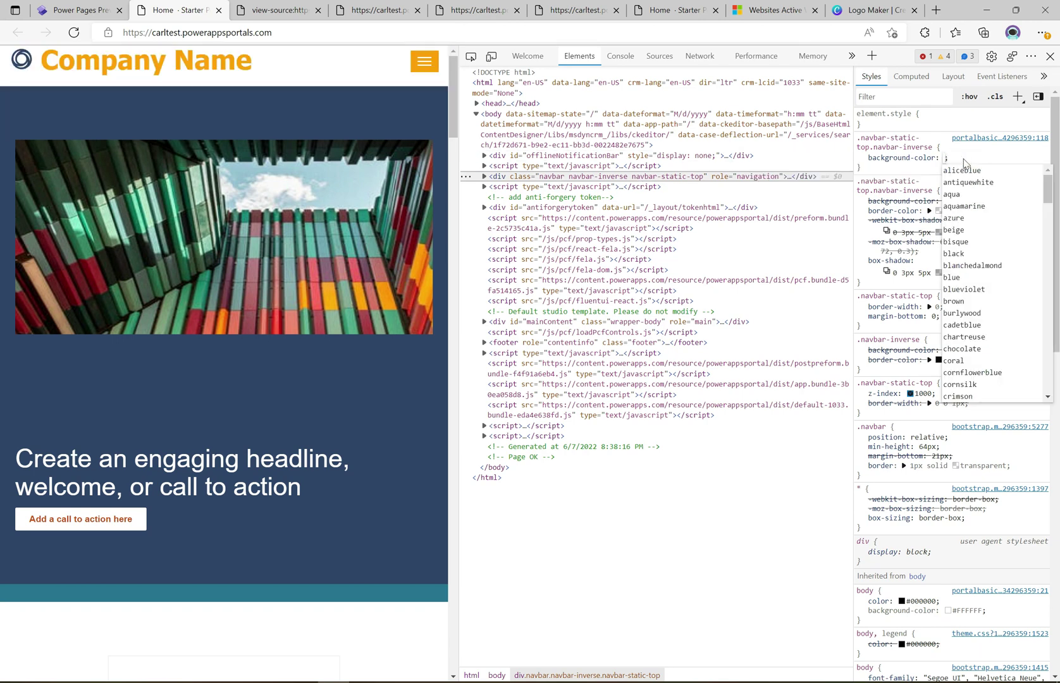
click(960, 195)
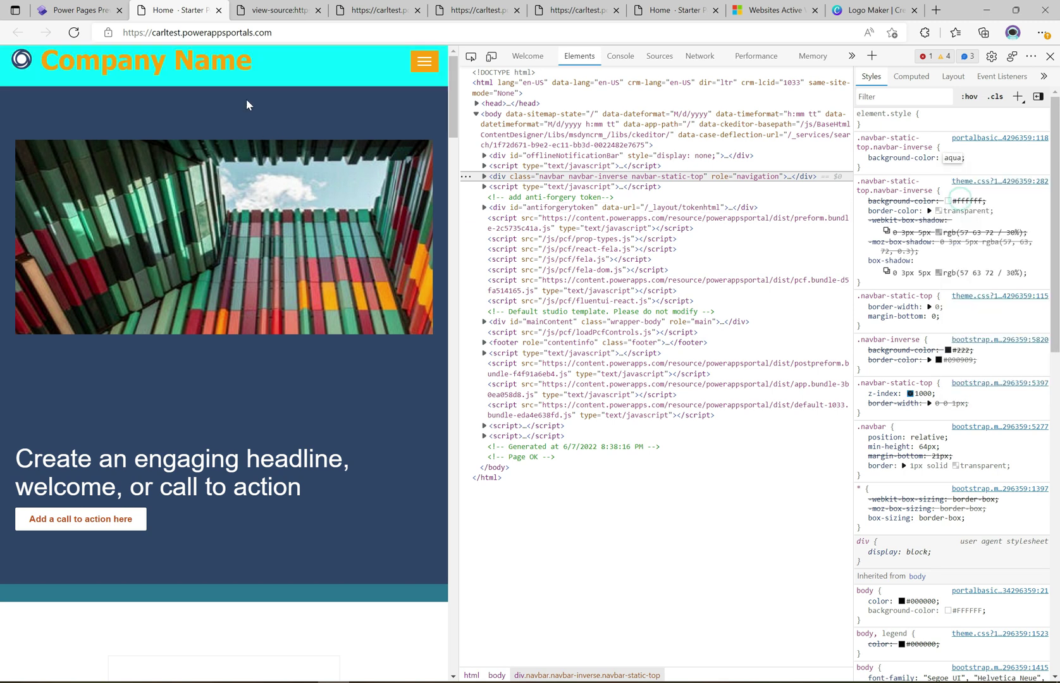
key(Return)
Copy the .navbar-static-top.navbar-inverse selector and find its rule in portalbasictheme.css in Visual Studio Code
click(885, 141)
key(ctrl+c)
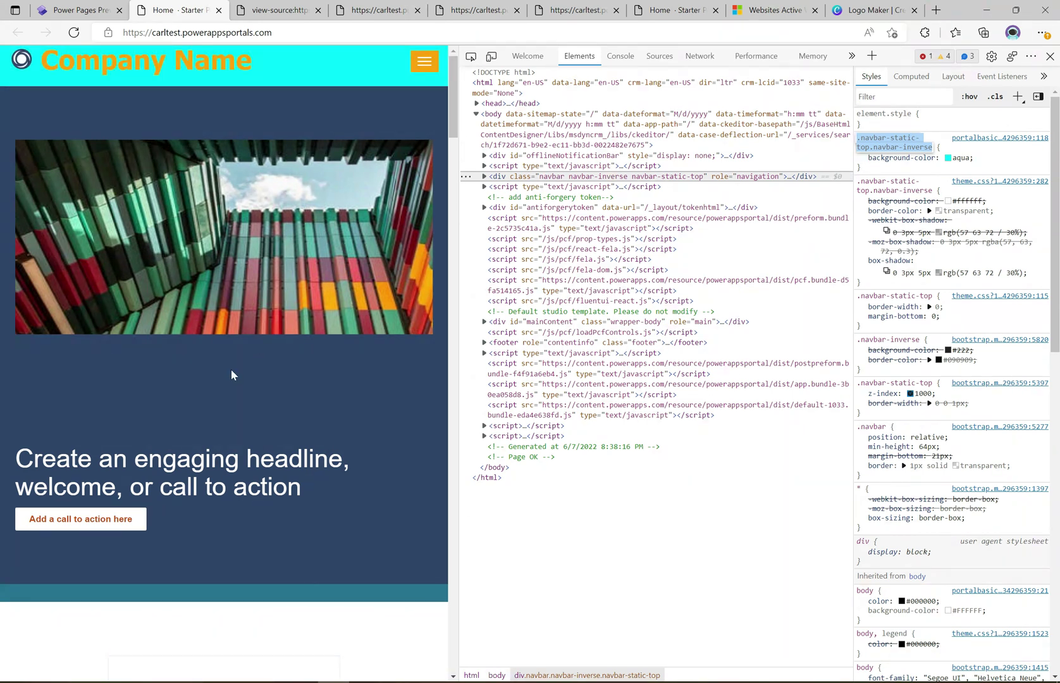
key(alt+Tab)
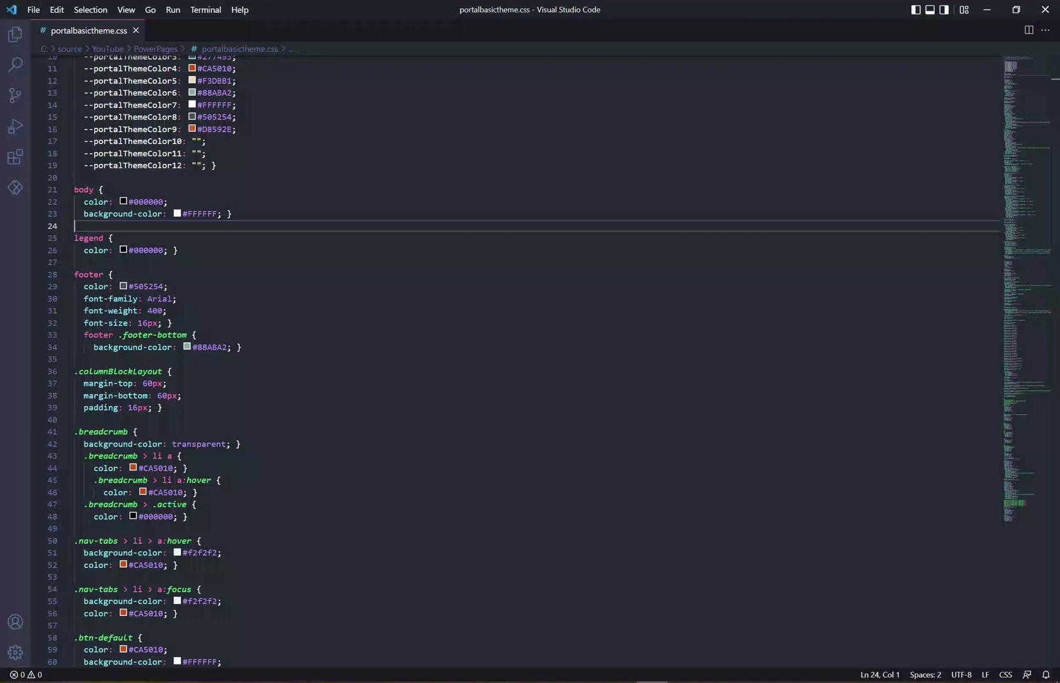
key(ctrl+f)
key(ctrl+v)
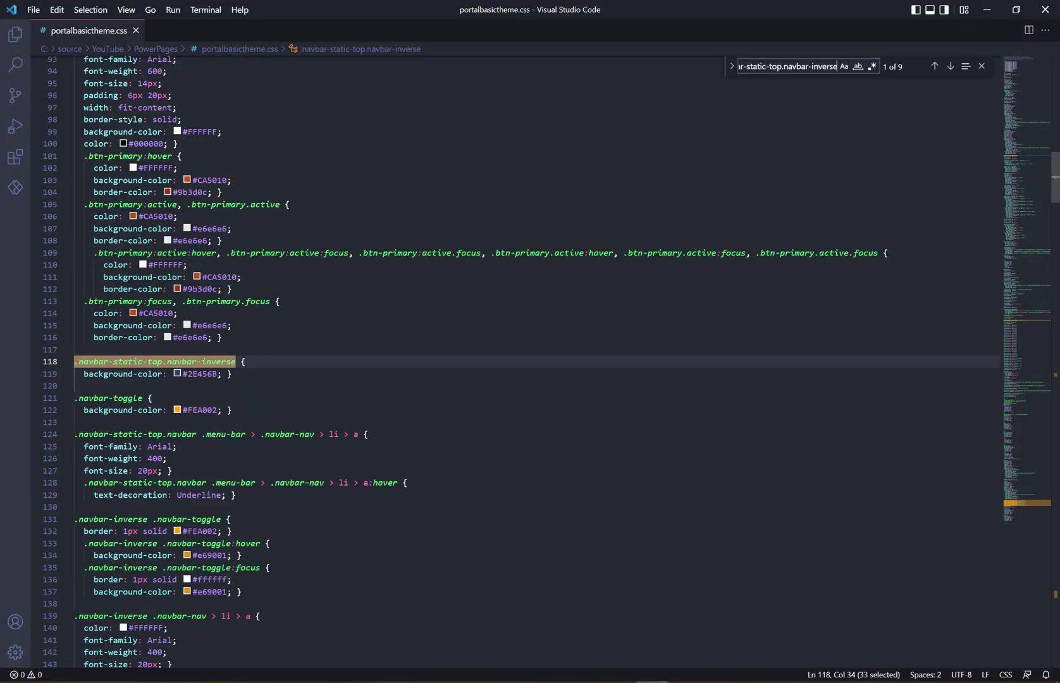
click(253, 384)
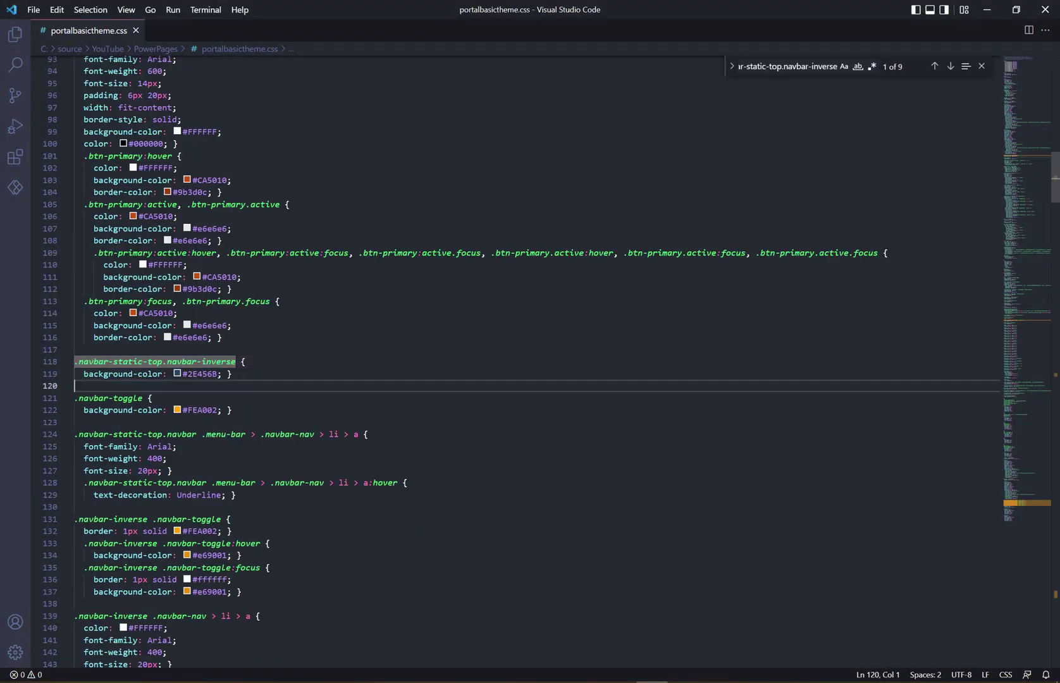
Set the background-color of the .navbar-static-top.navbar-inverse rule to green #50ea9a using the color picker
mouse_move(178, 377)
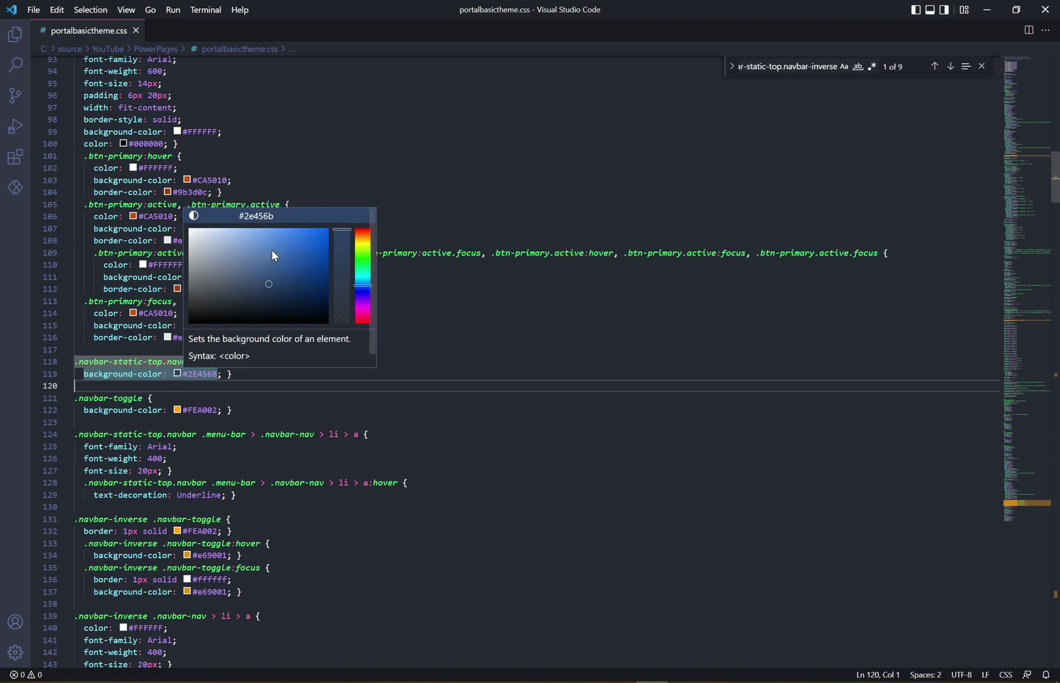
click(361, 311)
drag(268, 285, 251, 243)
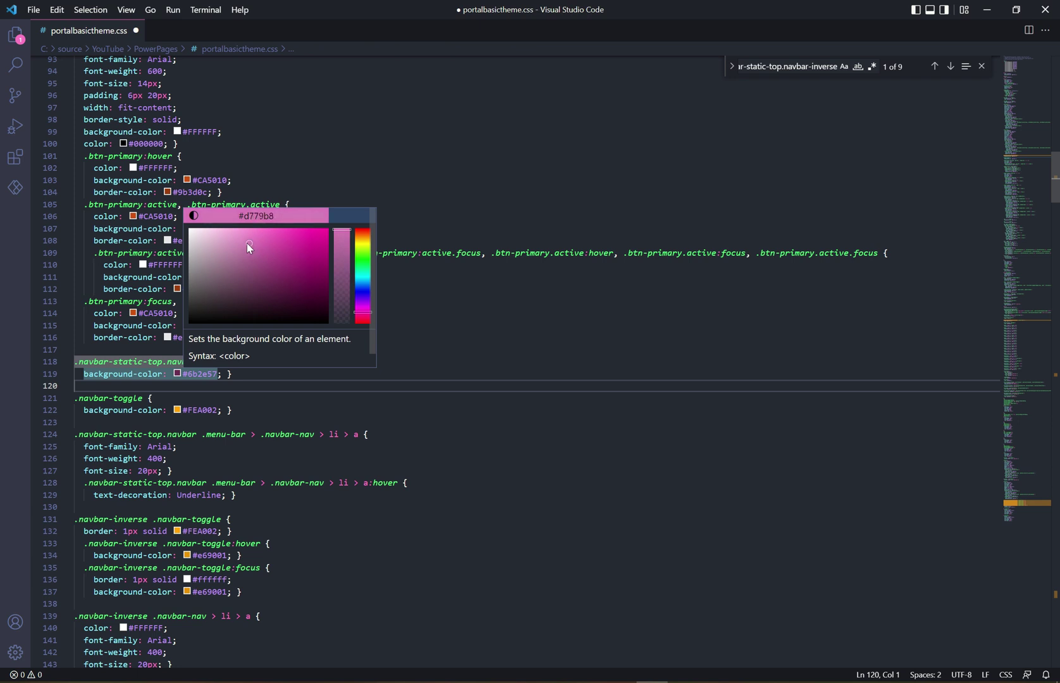
click(362, 267)
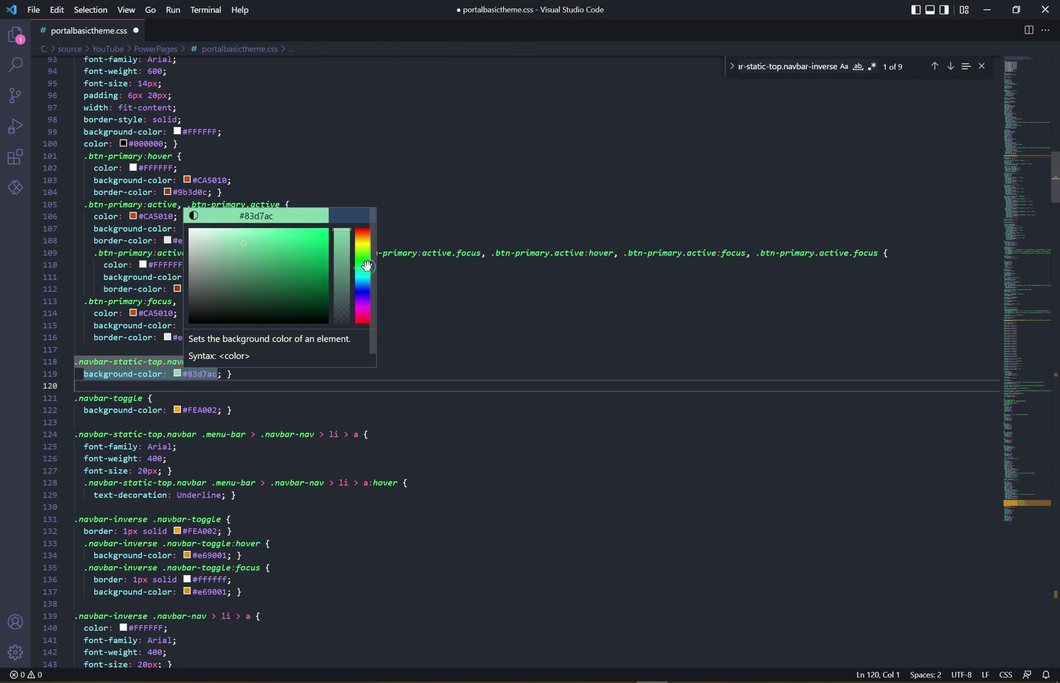
drag(243, 246, 281, 236)
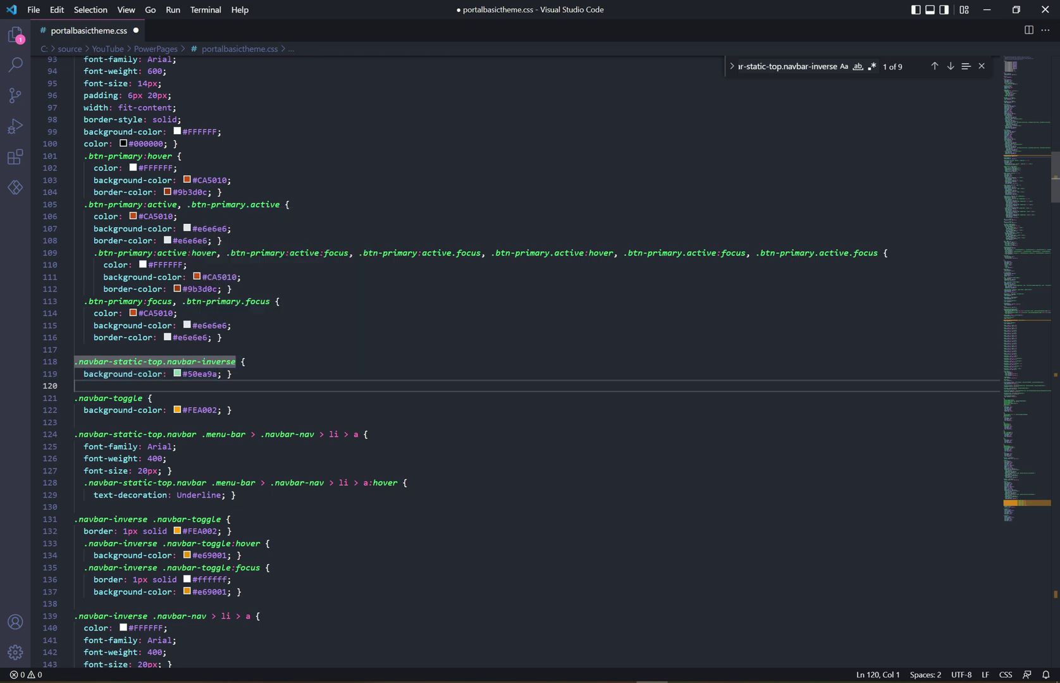
click(250, 372)
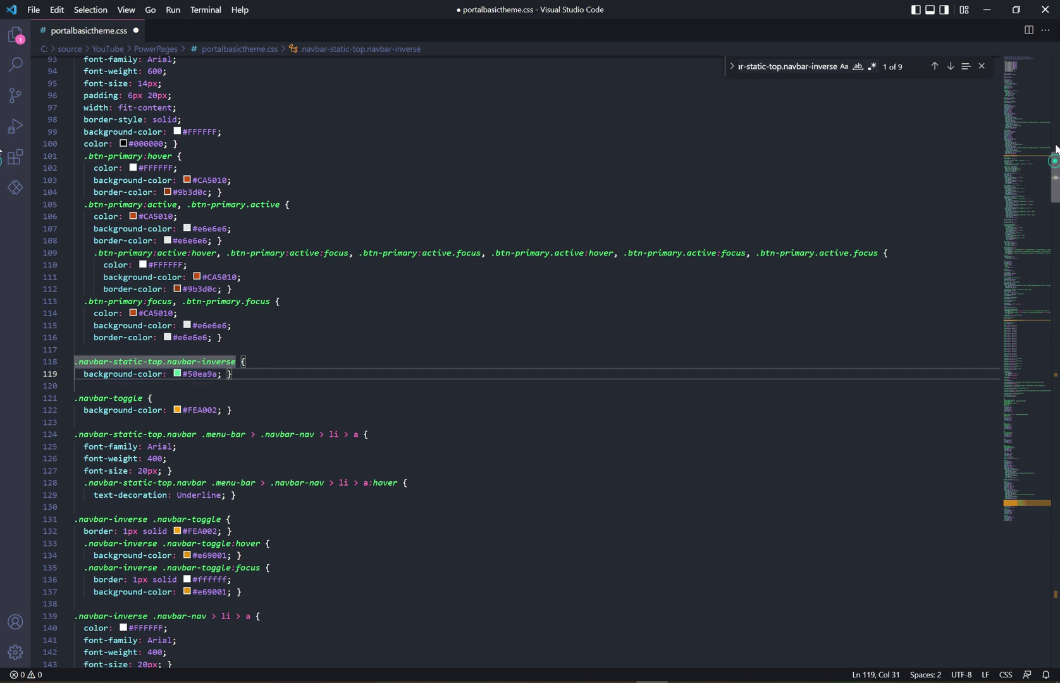
Set the background-color of the body rule to red #ee5151 using the color picker
scroll(505, 354, up, 20)
scroll(1, 103, up, 10)
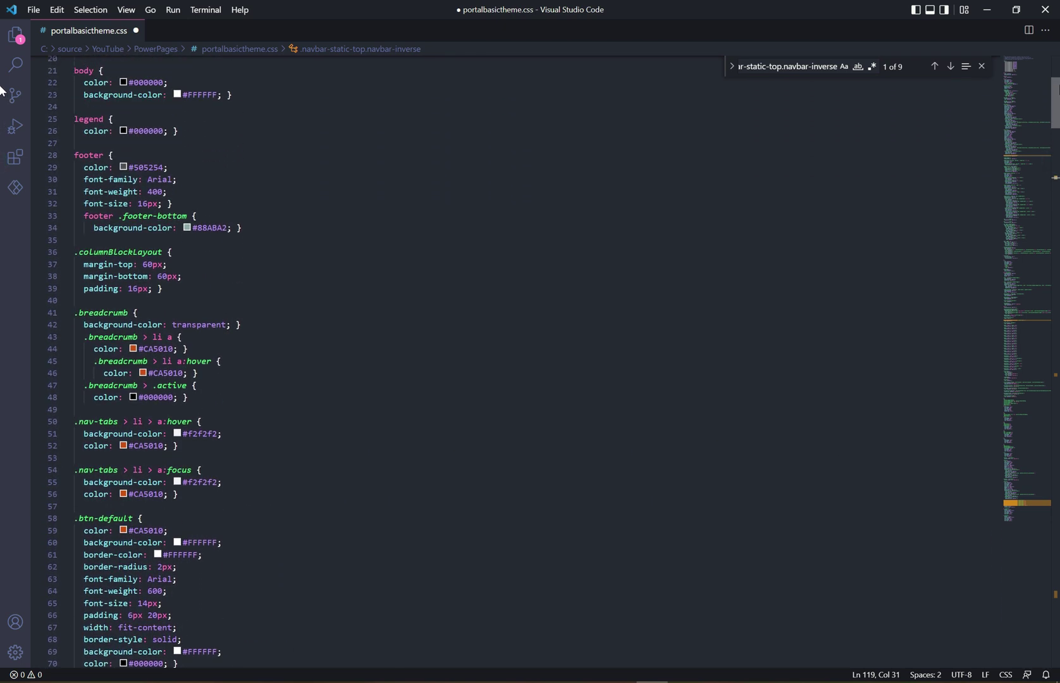
click(246, 293)
click(177, 296)
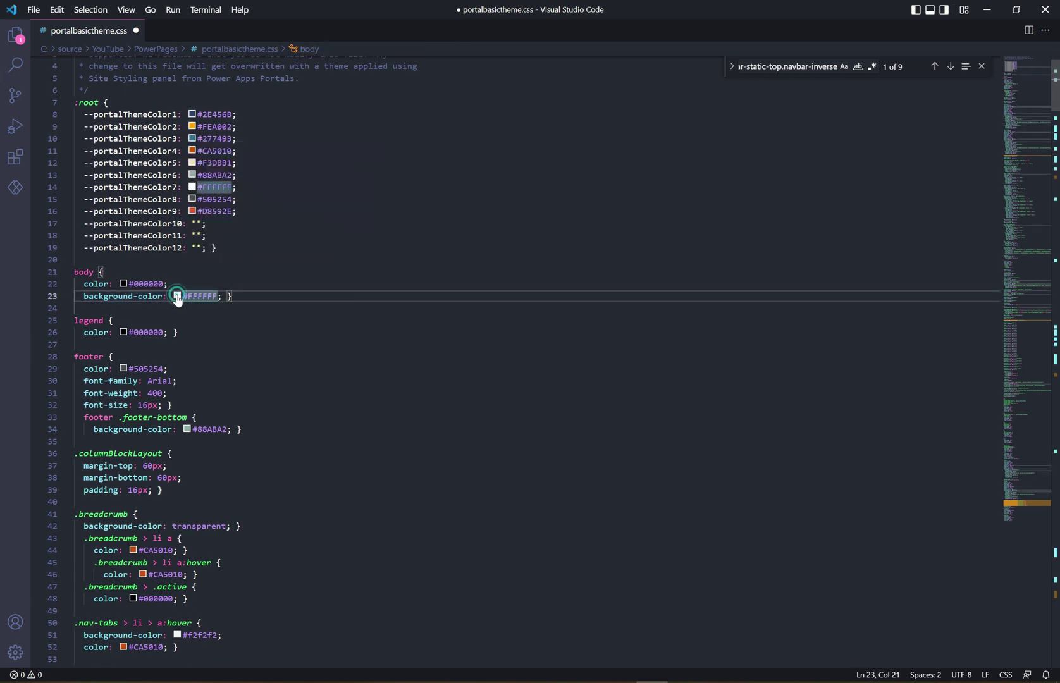
mouse_move(177, 297)
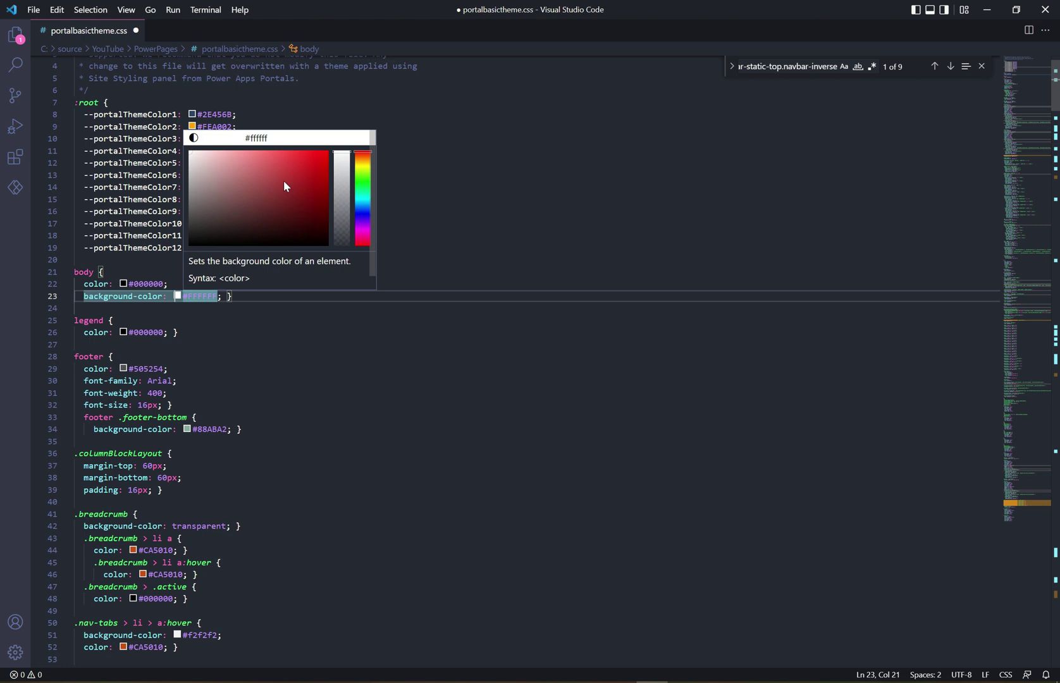
click(281, 157)
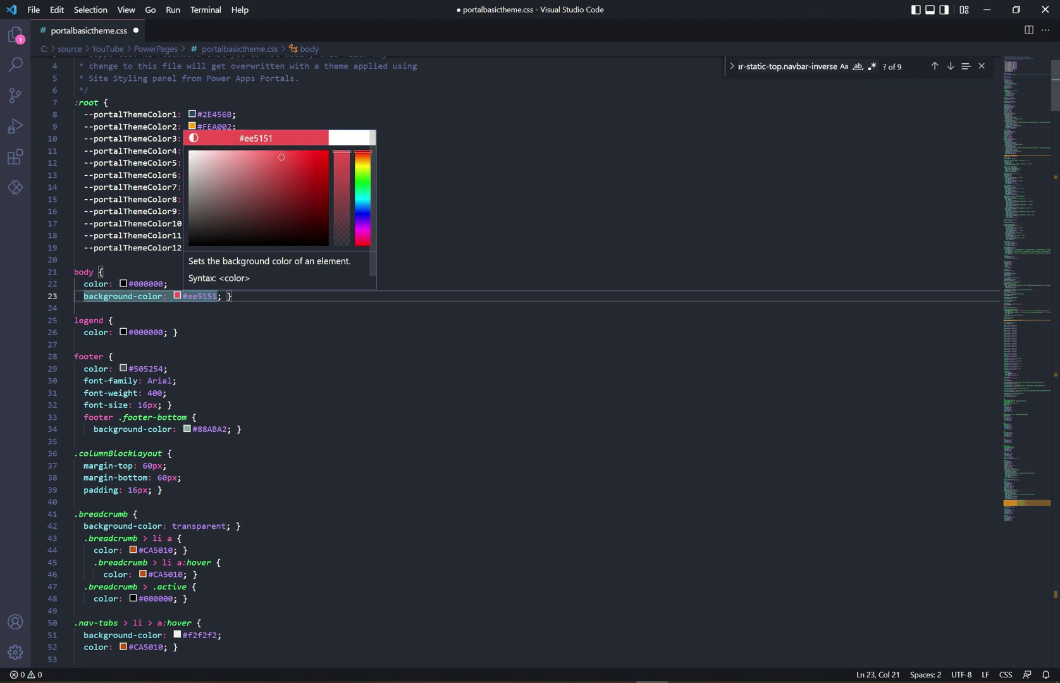
Set the text color of the body rule to light green #a5d755 using the color picker
mouse_move(125, 286)
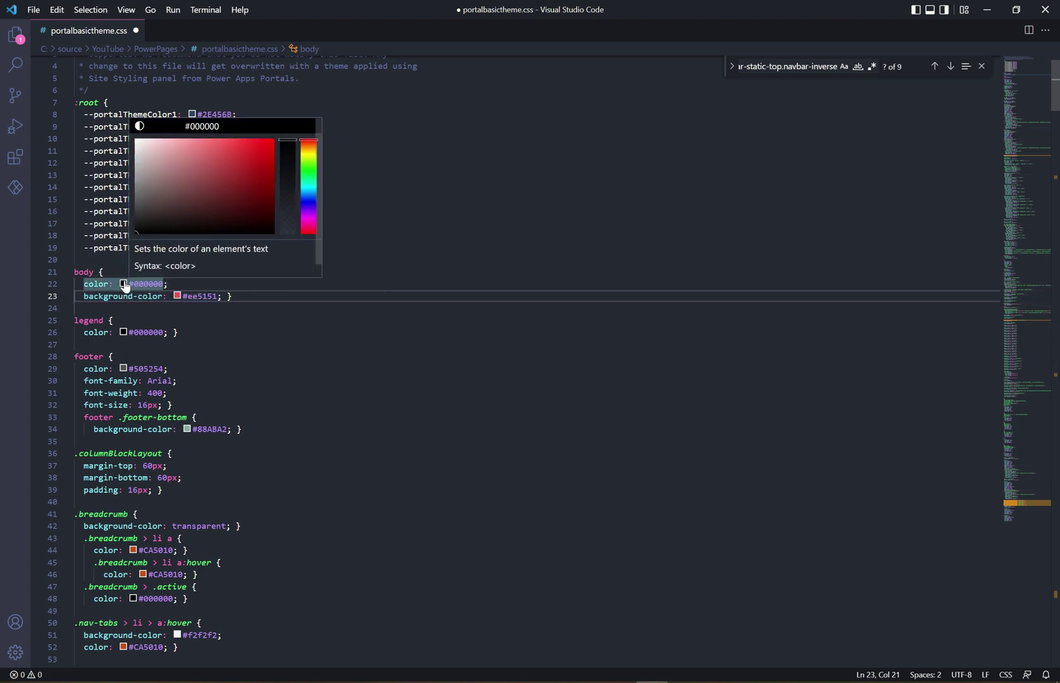
click(310, 160)
click(219, 154)
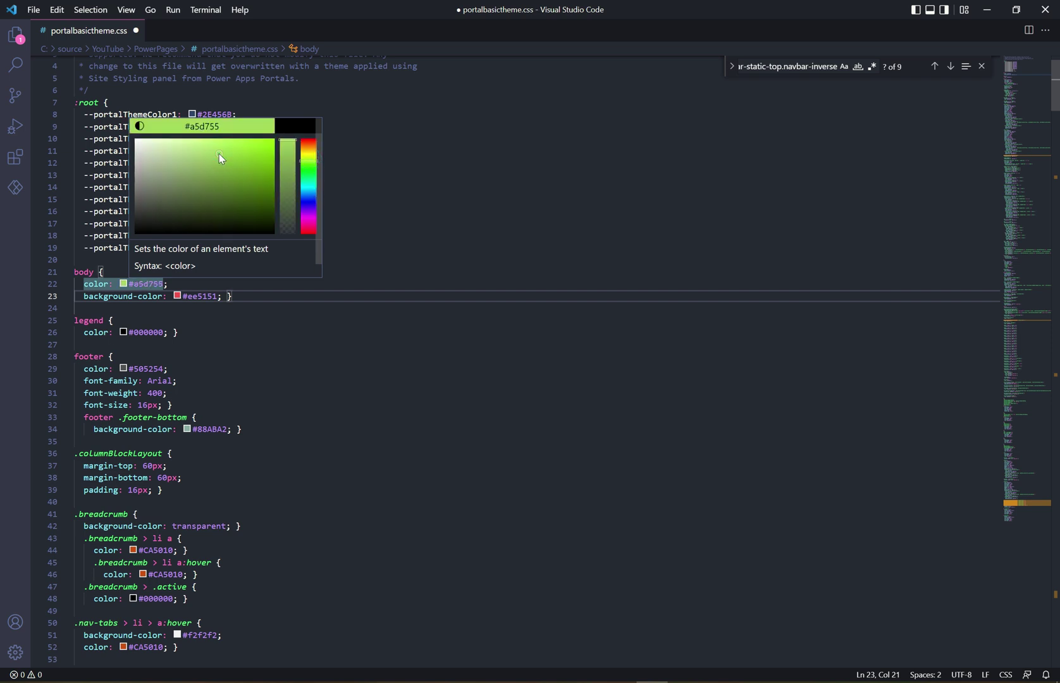
key(Escape)
click(242, 379)
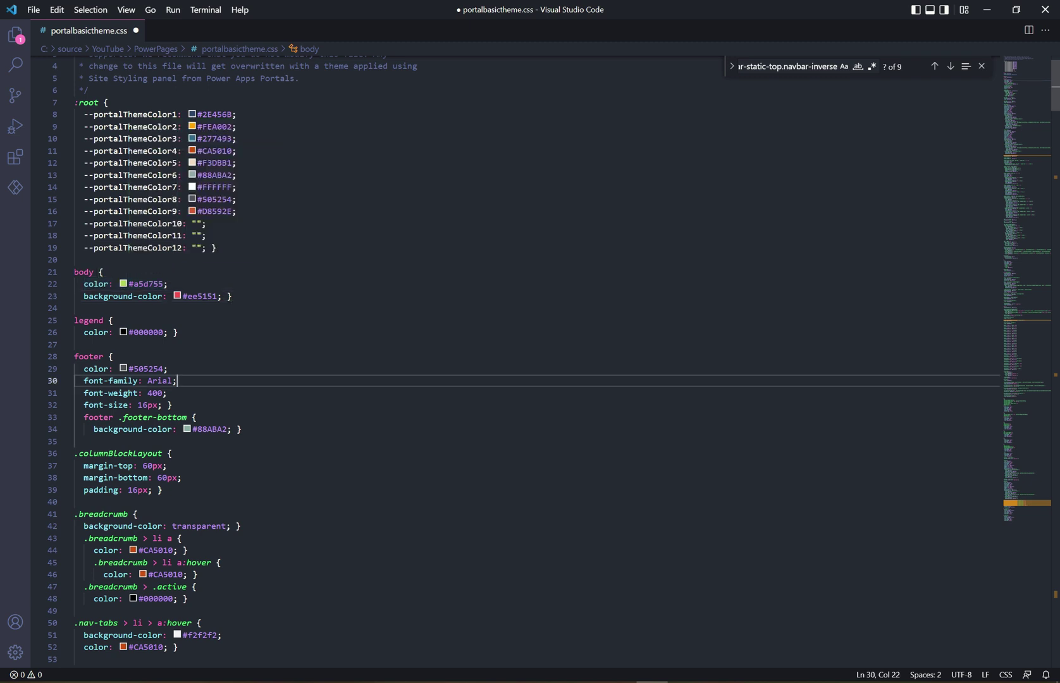
Set the background-color of the footer .footer-bottom rule to dark red #920934 using the color picker
click(252, 429)
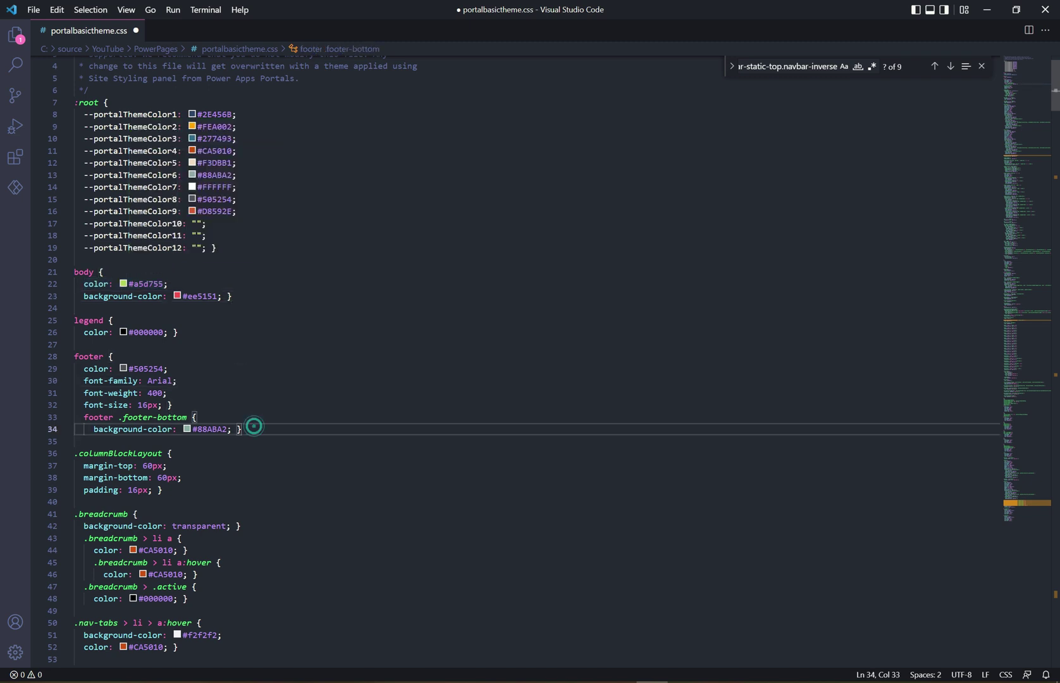
drag(227, 430, 189, 433)
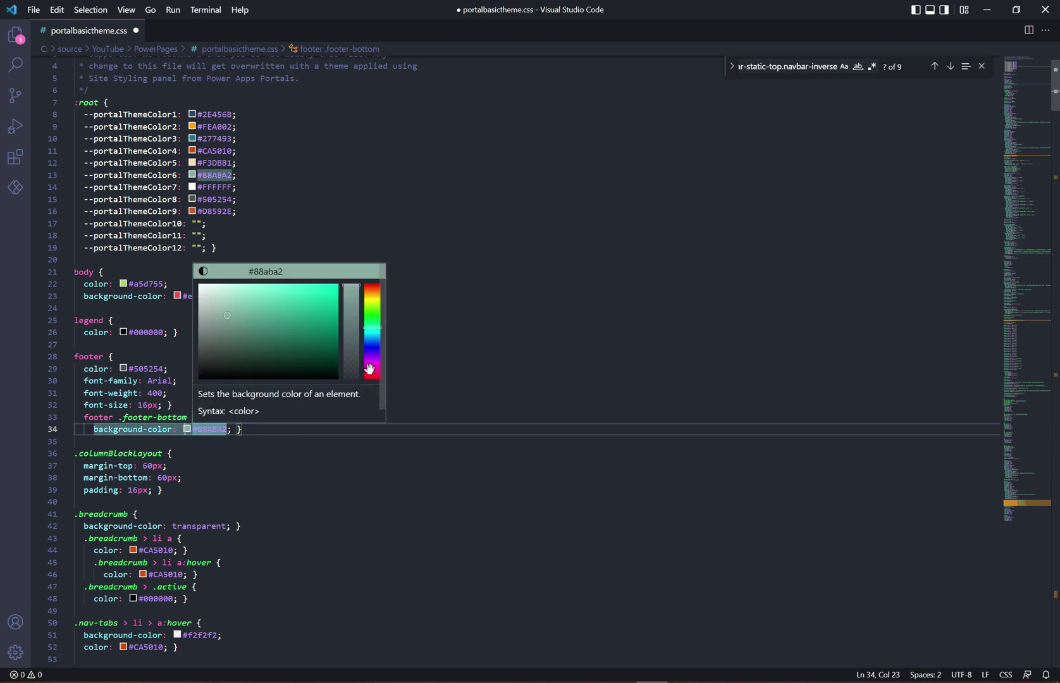
click(374, 372)
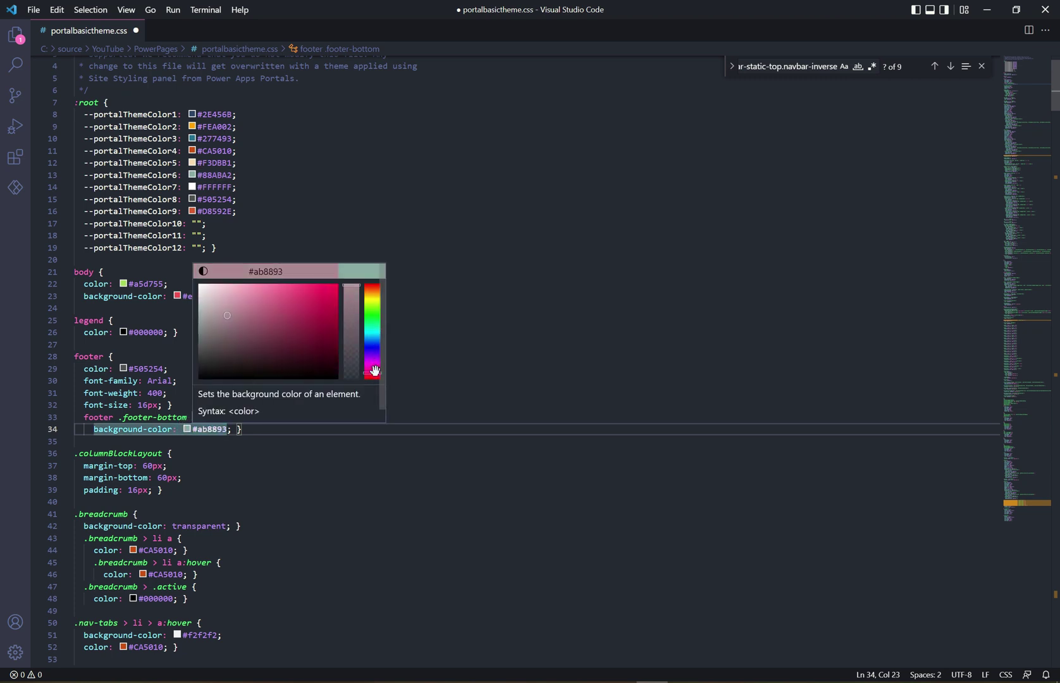
click(329, 324)
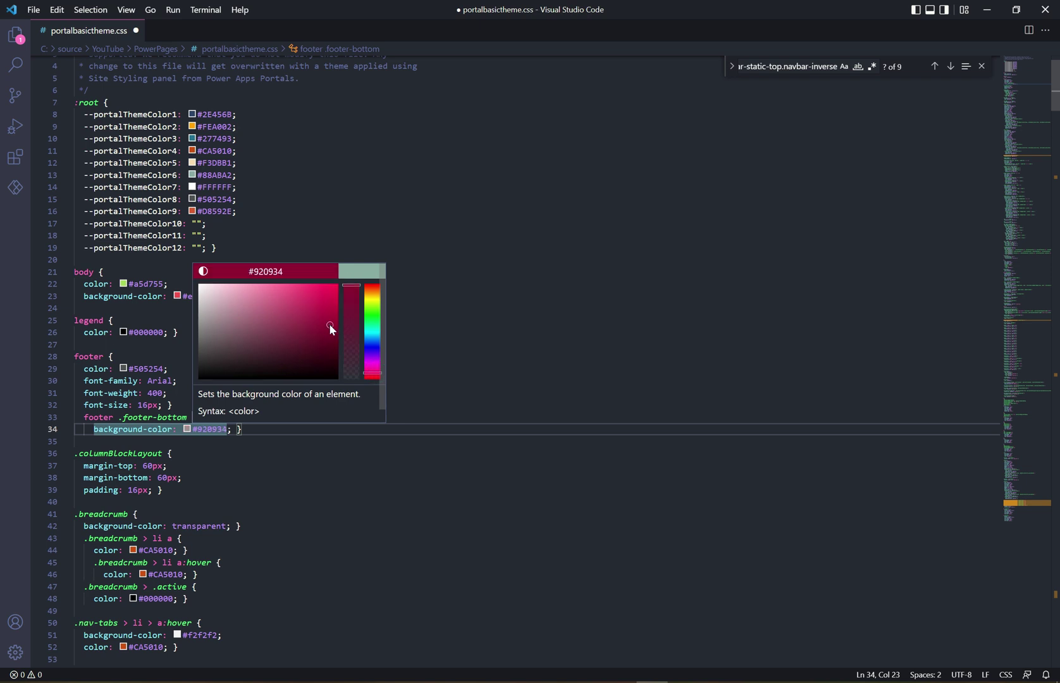
click(477, 342)
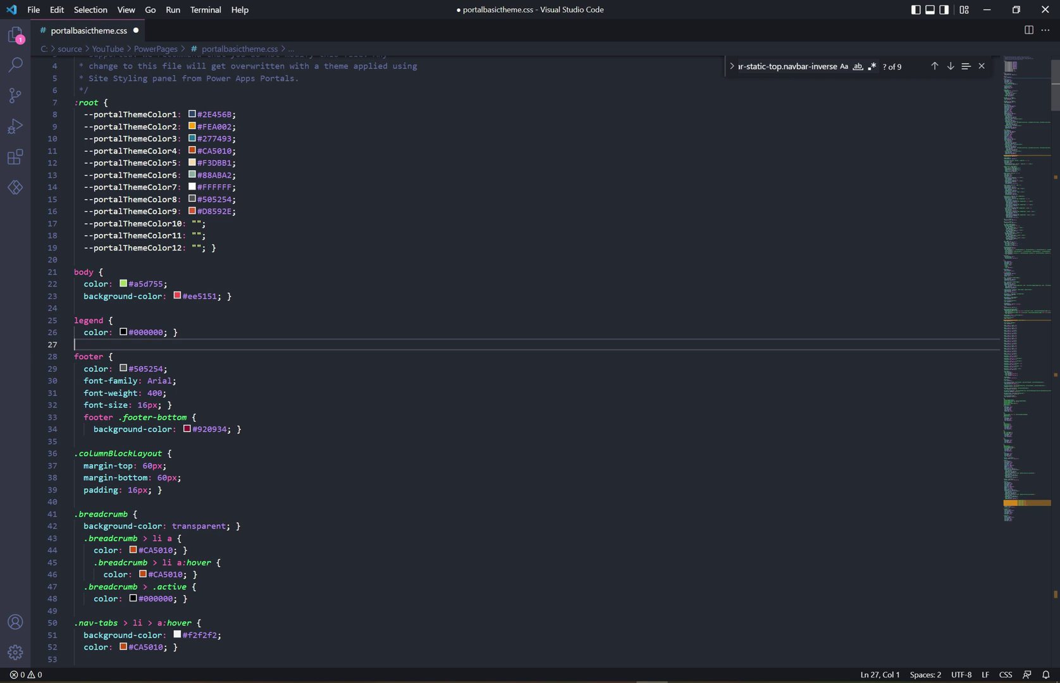
Save the stylesheet changes and save a copy as carlstheme.css in the PowerPages folder
key(ctrl+s)
key(ctrl+shift+s)
text(carlstheme)
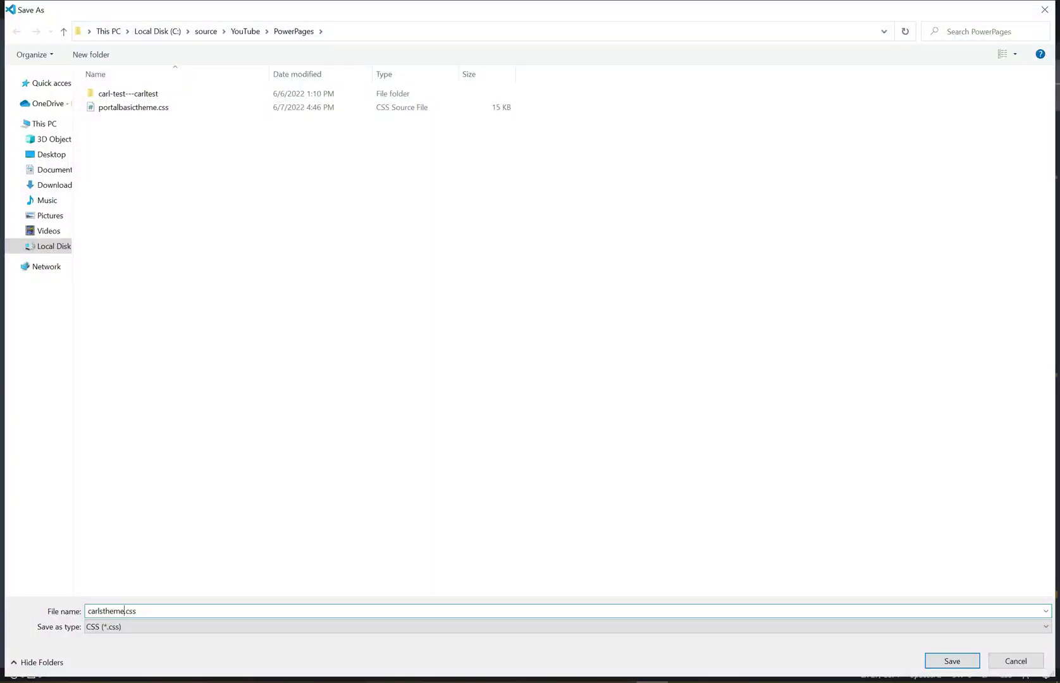
key(Return)
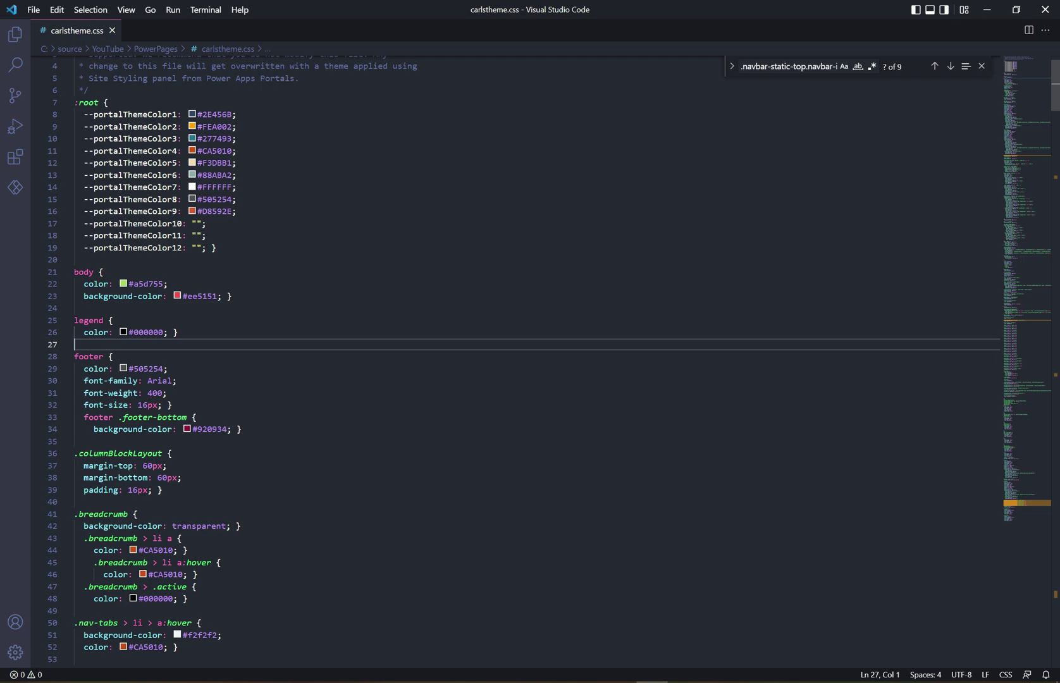
Switch to Portal Management in the browser and start a new web file record named carl.css
key(alt+Tab)
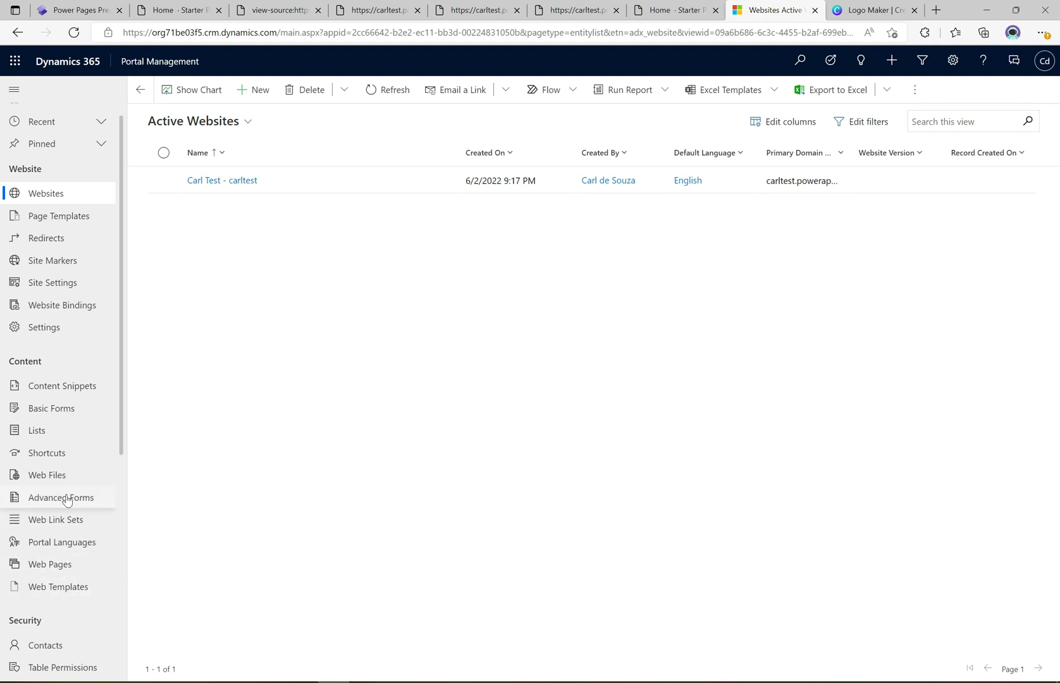
click(57, 478)
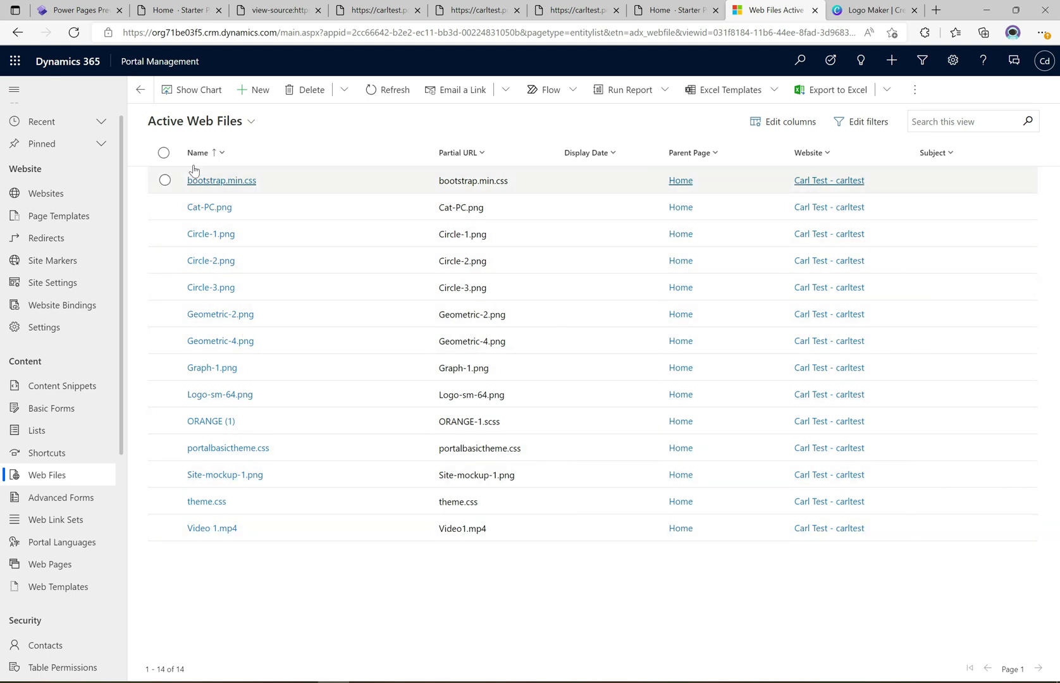
click(266, 97)
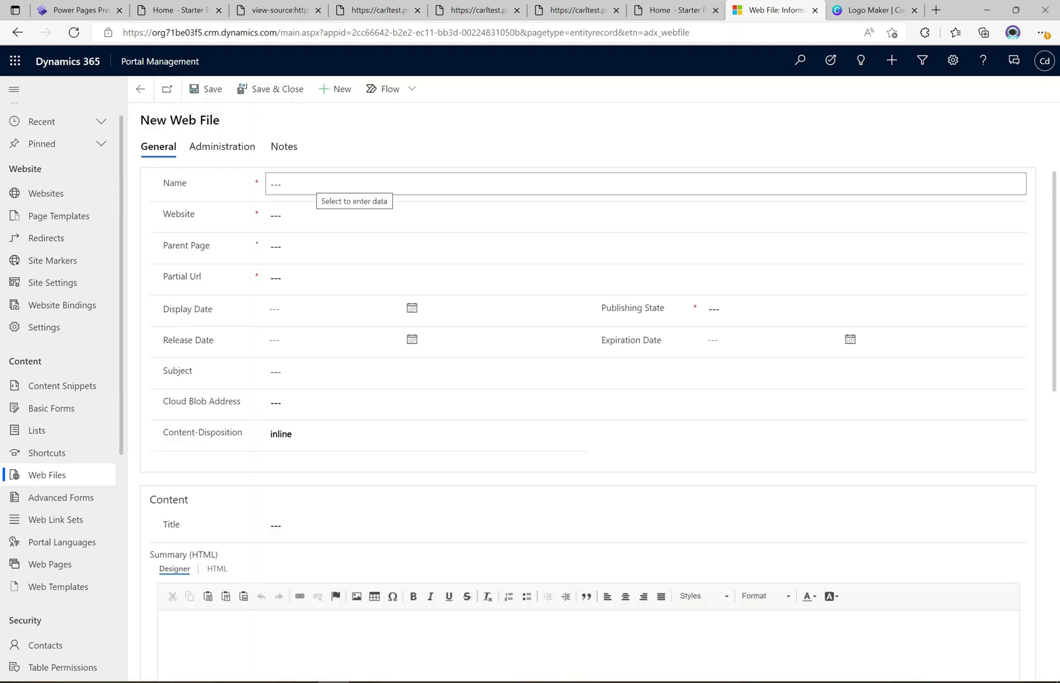
click(292, 182)
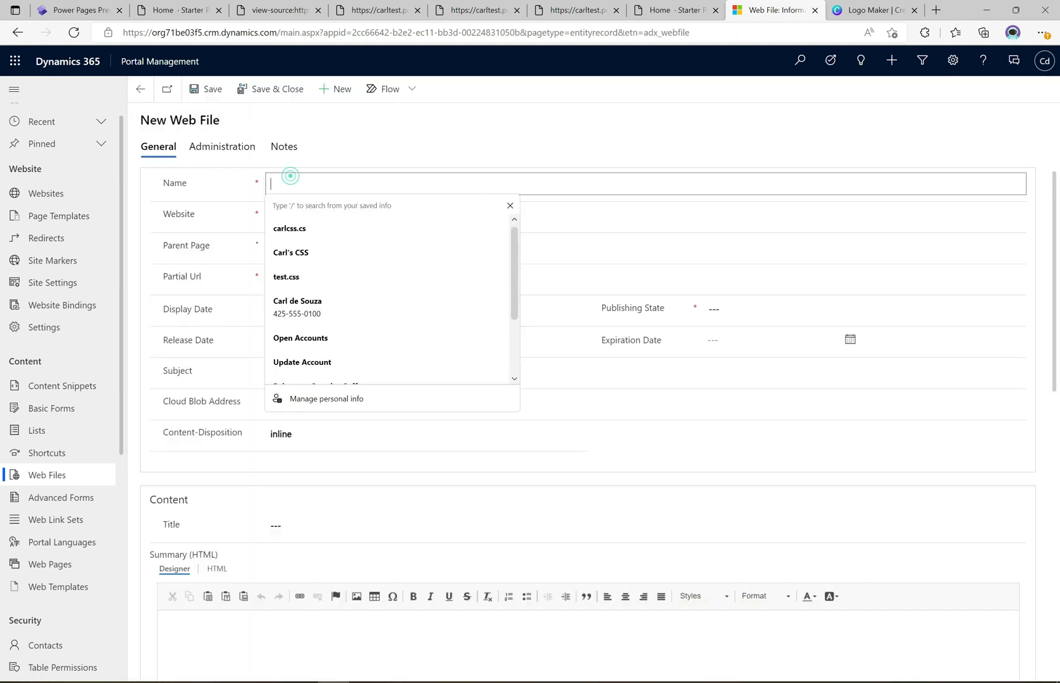
text(carl)
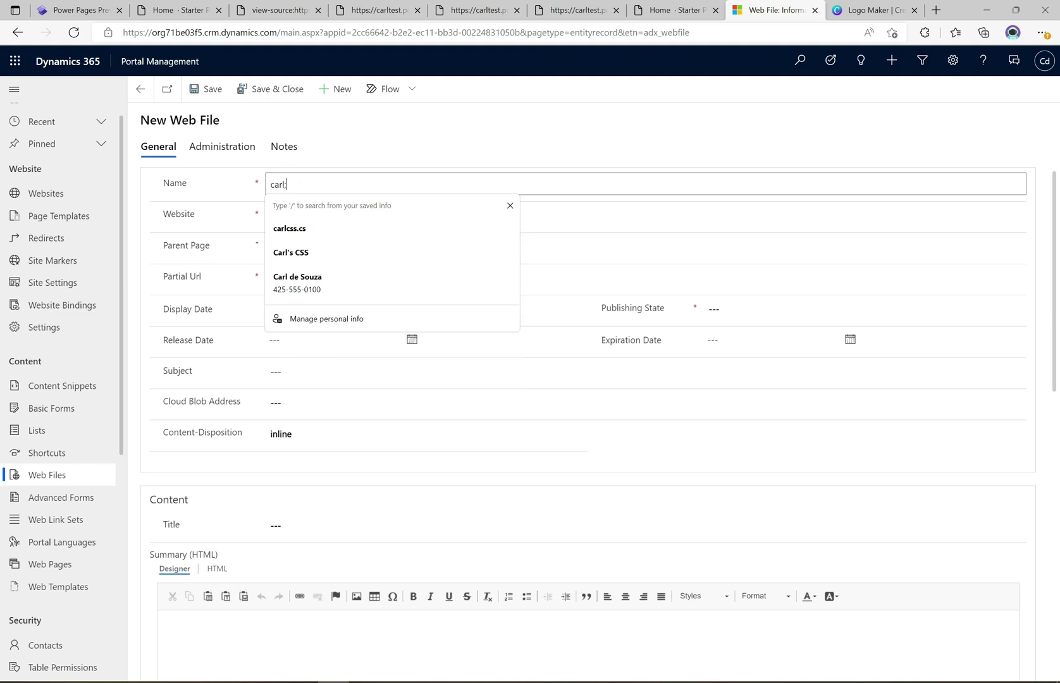
text(css)
key(BackSpace)
text(.css)
Set the web file's website to Carl Test - carltest and its parent page to Home
click(336, 235)
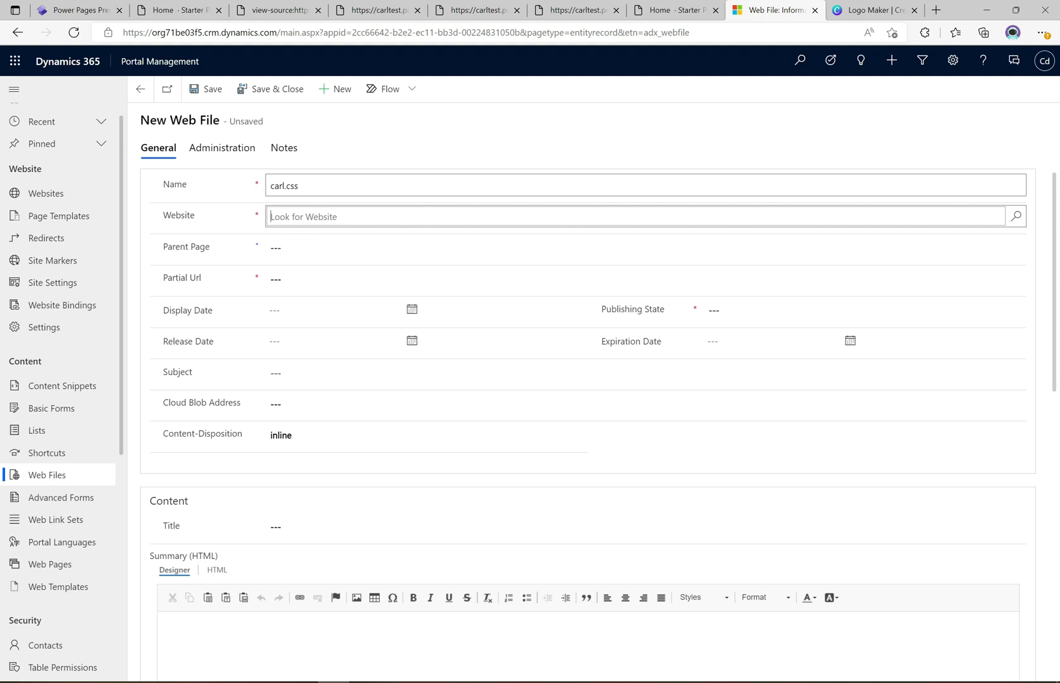
click(331, 217)
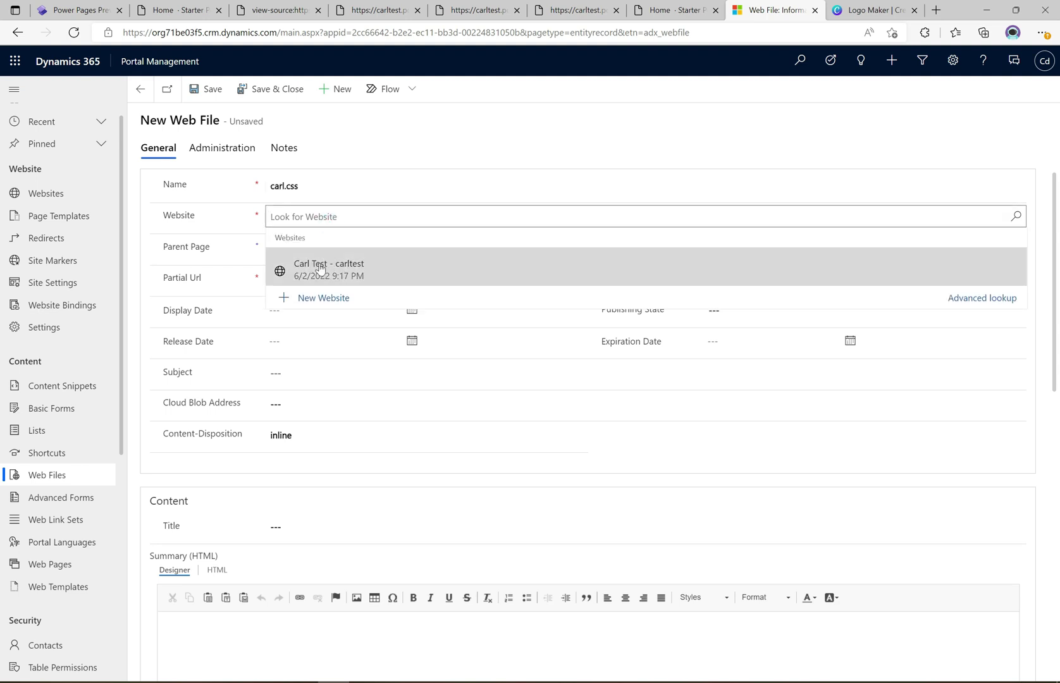
click(320, 268)
click(294, 249)
text(Home)
click(305, 302)
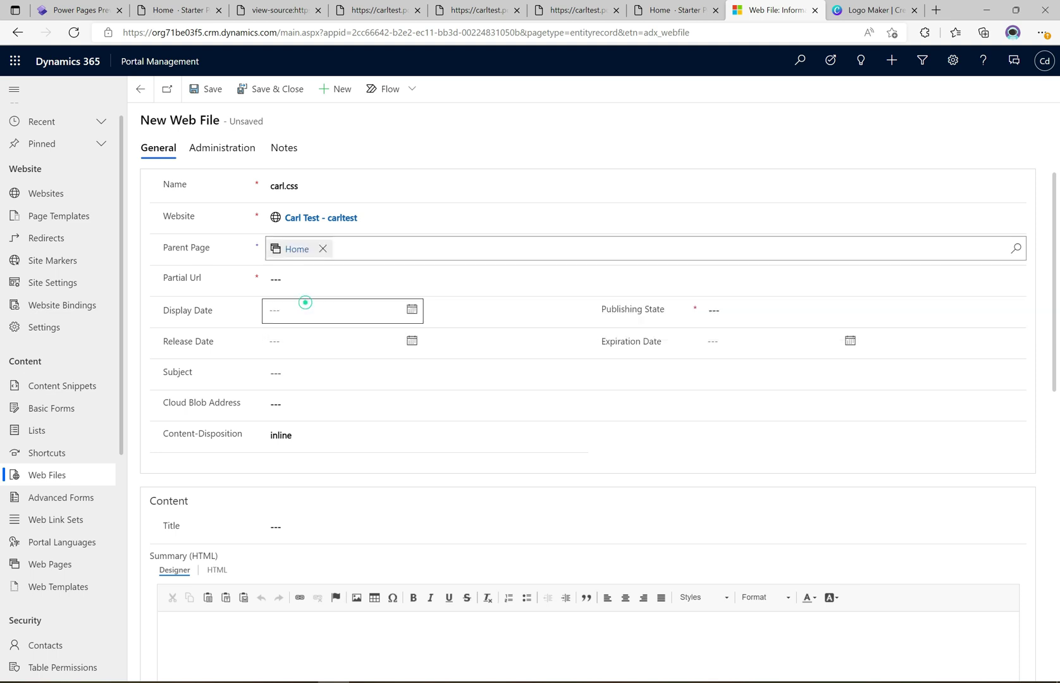
Set the web file's partial URL to carl.css and its publishing state to Published
click(296, 278)
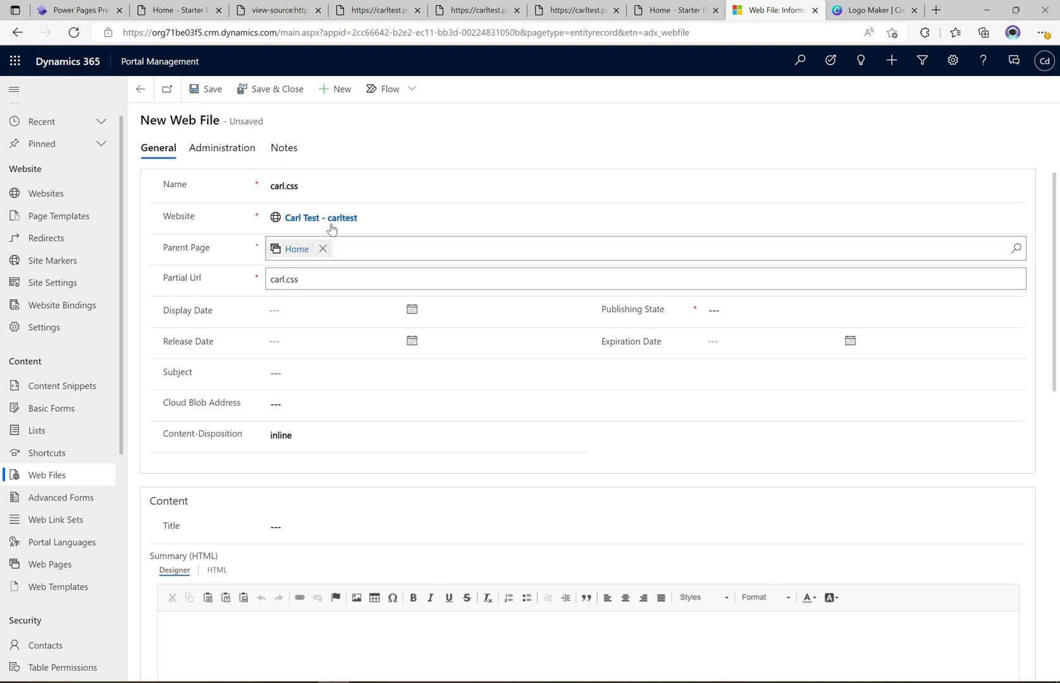
click(845, 310)
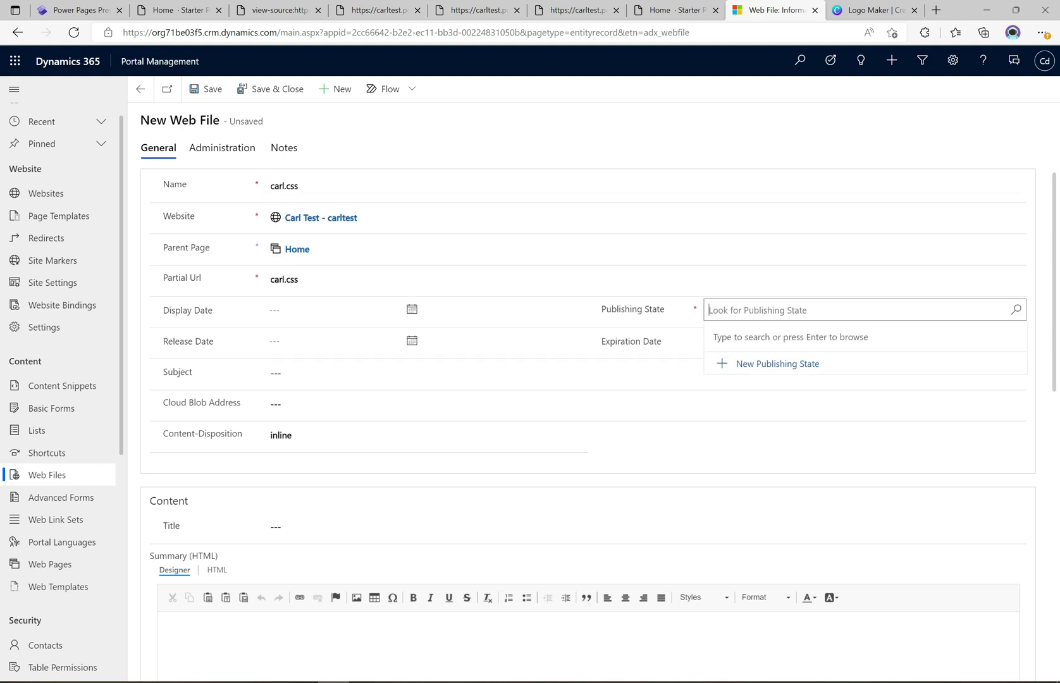
text(pub)
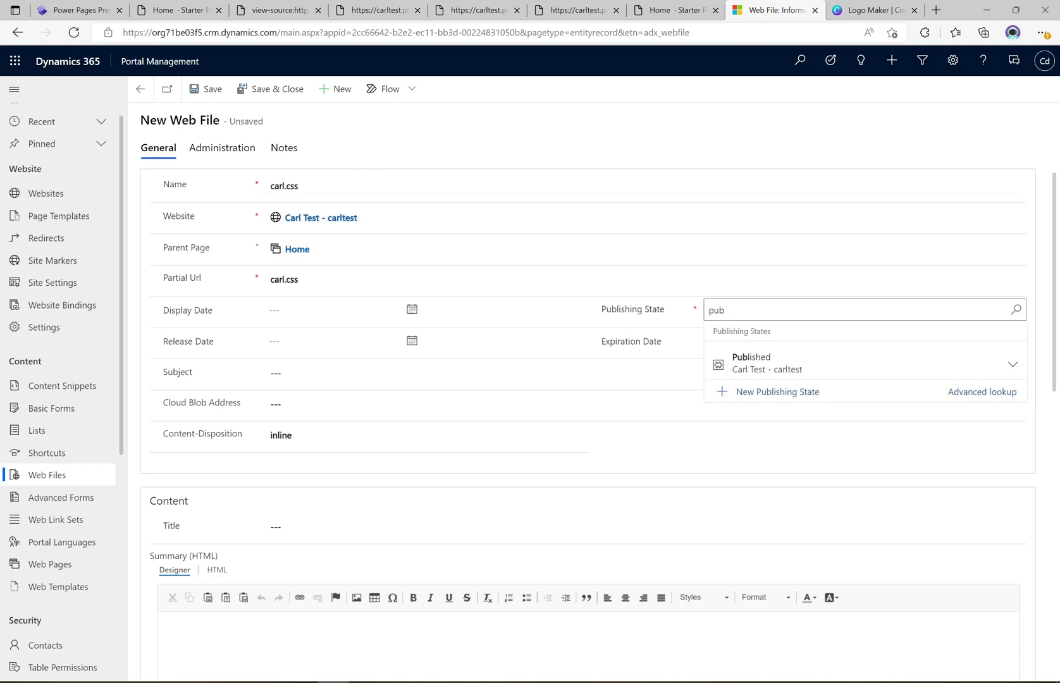
click(745, 363)
Set the web file's display order to 100 and save the record
scroll(1043, 542, down, 8)
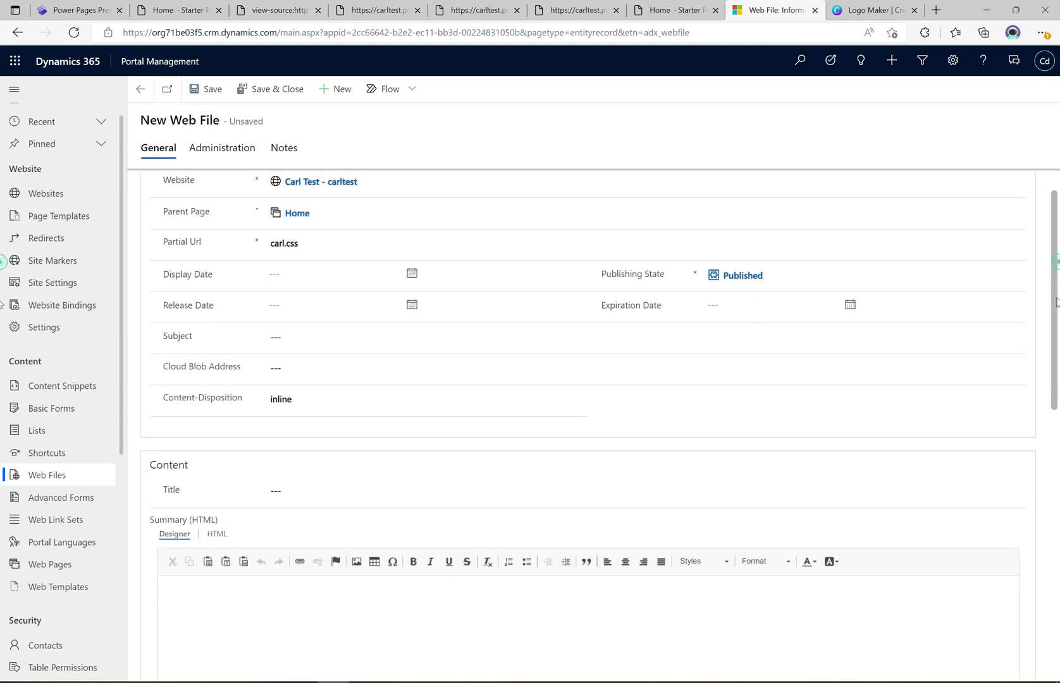
click(370, 629)
text(19)
text(0)
key(Tab)
click(224, 99)
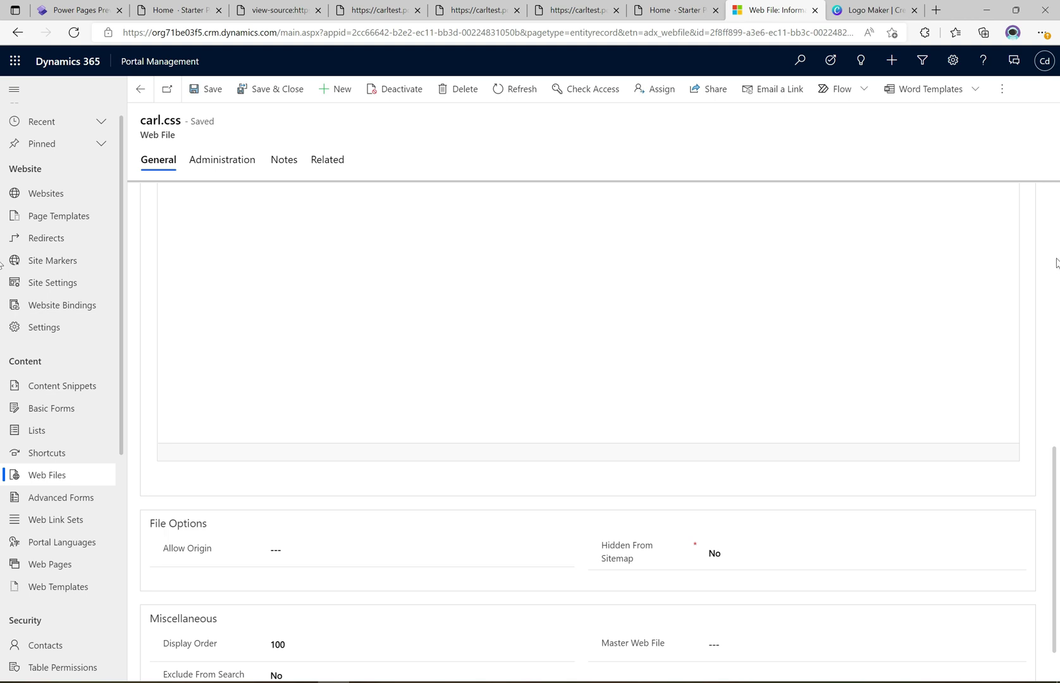
Add a note to the carl.css web file with carlstheme.css attached
scroll(1053, 258, up, 7)
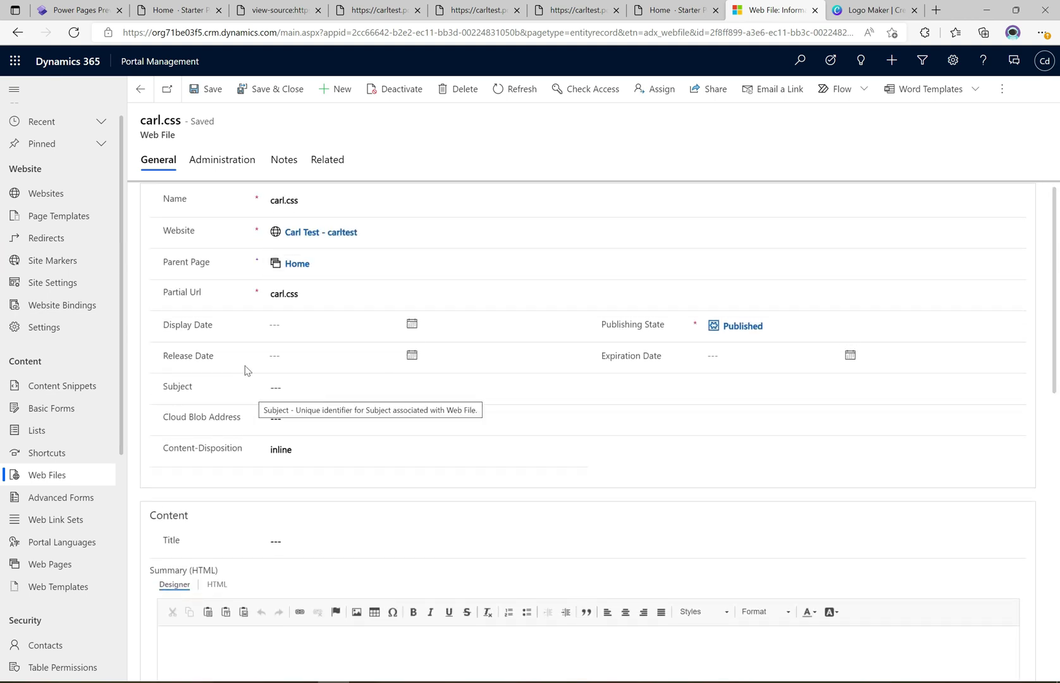
click(286, 162)
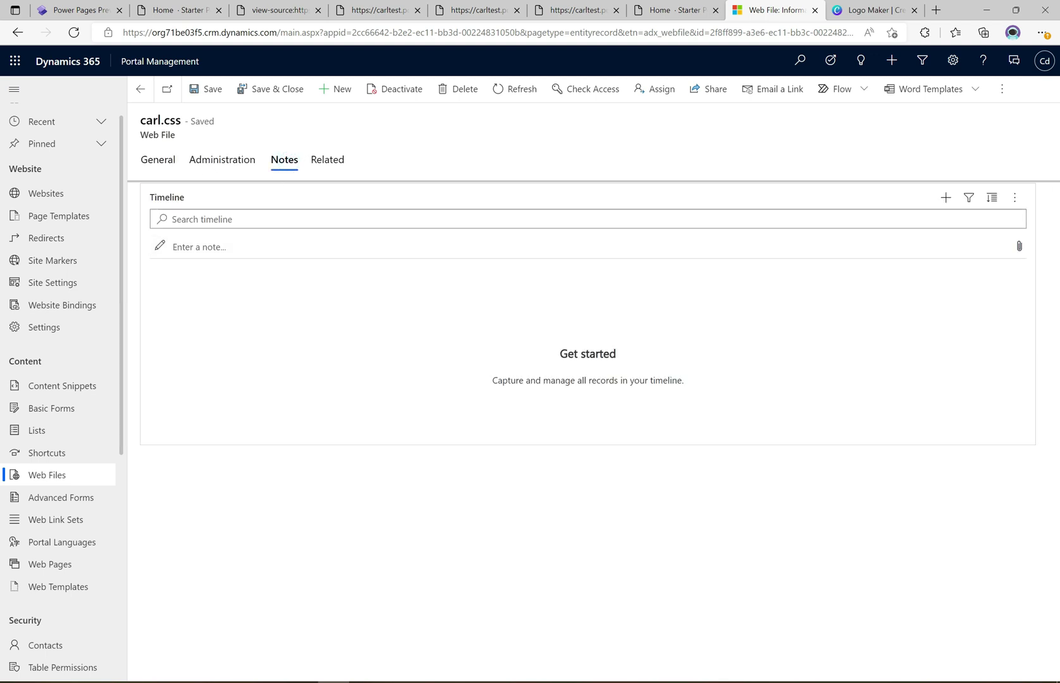
click(1019, 247)
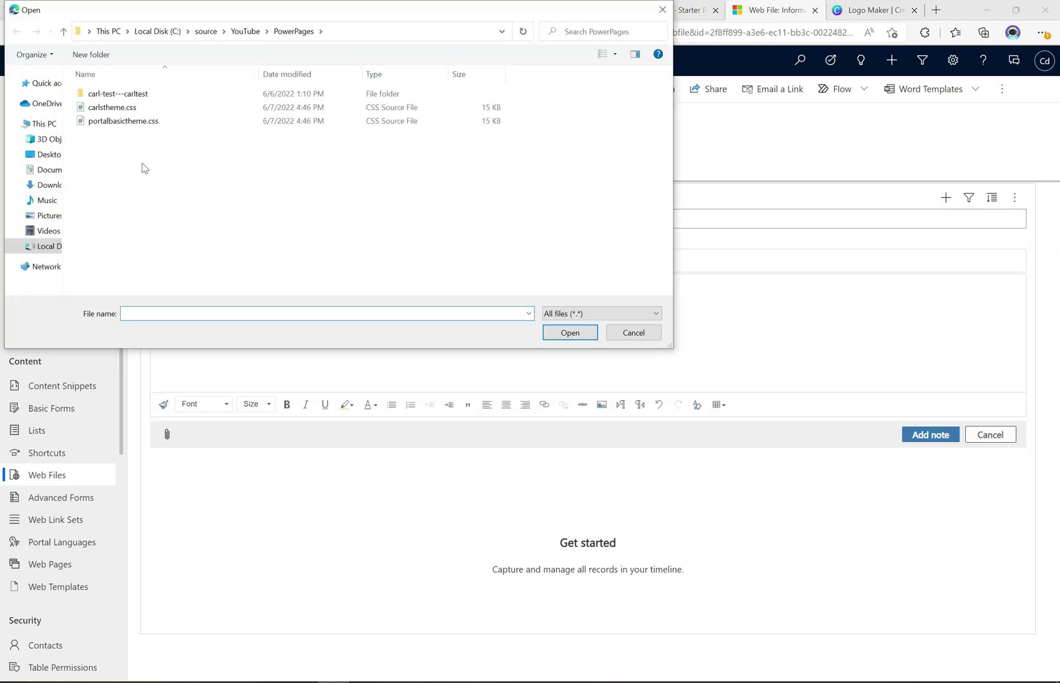
click(116, 109)
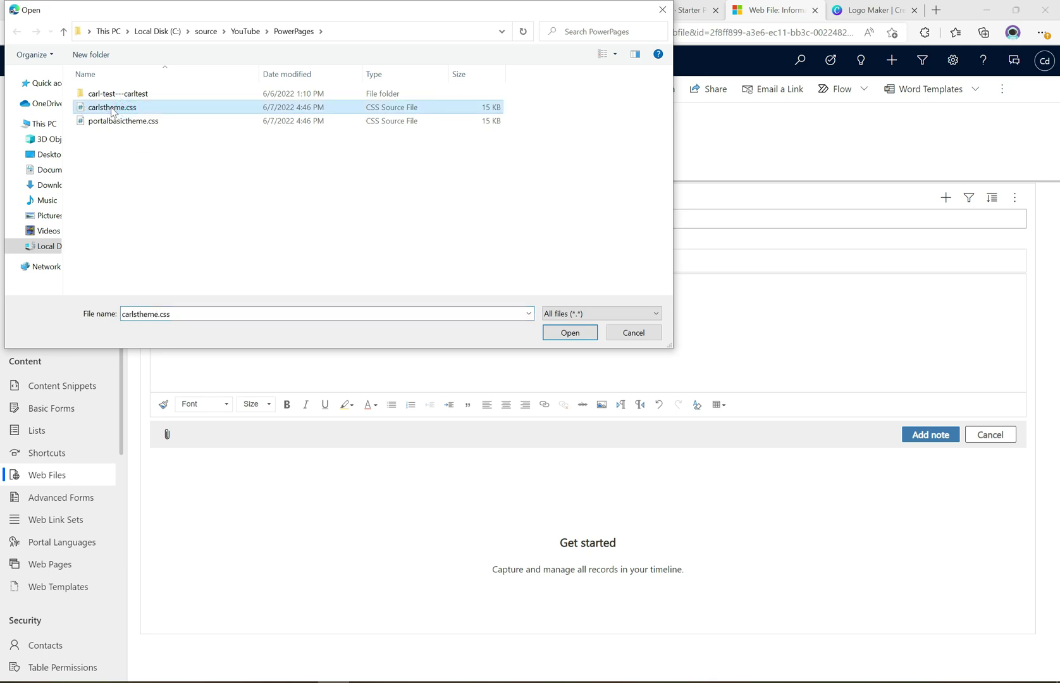
click(559, 332)
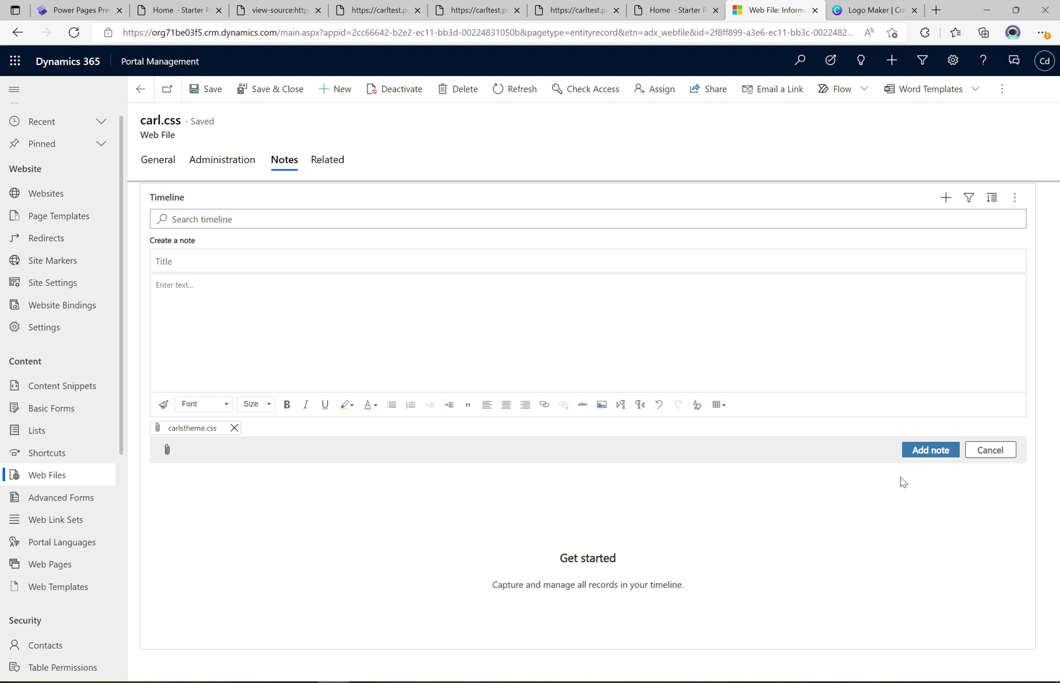
click(921, 453)
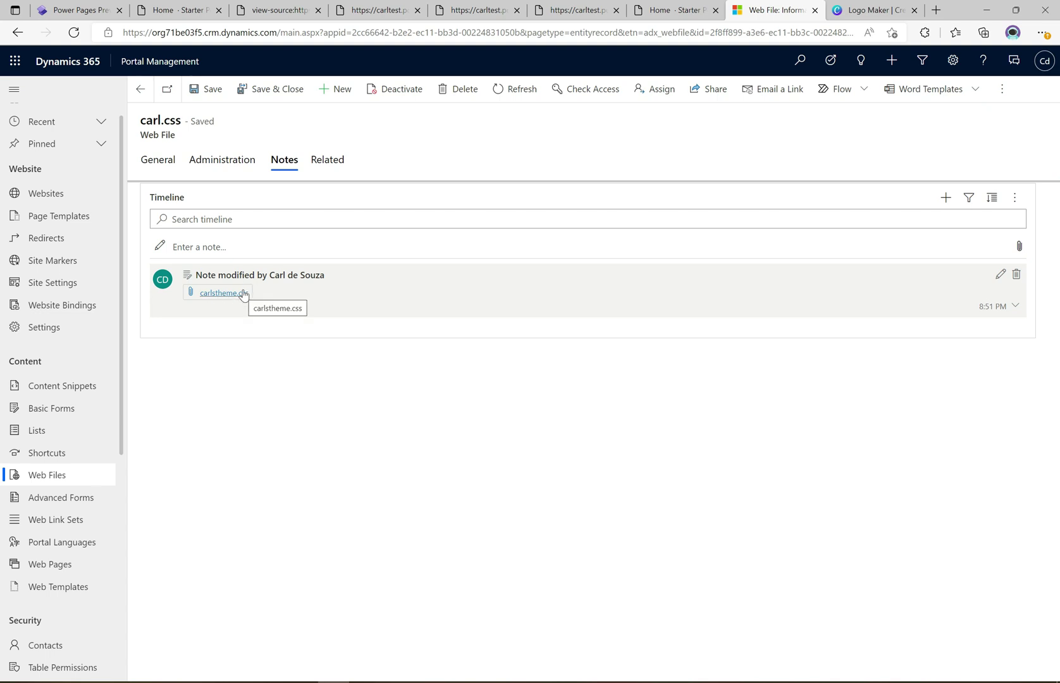
Return to the web file's general details, then switch to the Power Pages design studio and reload it
click(152, 160)
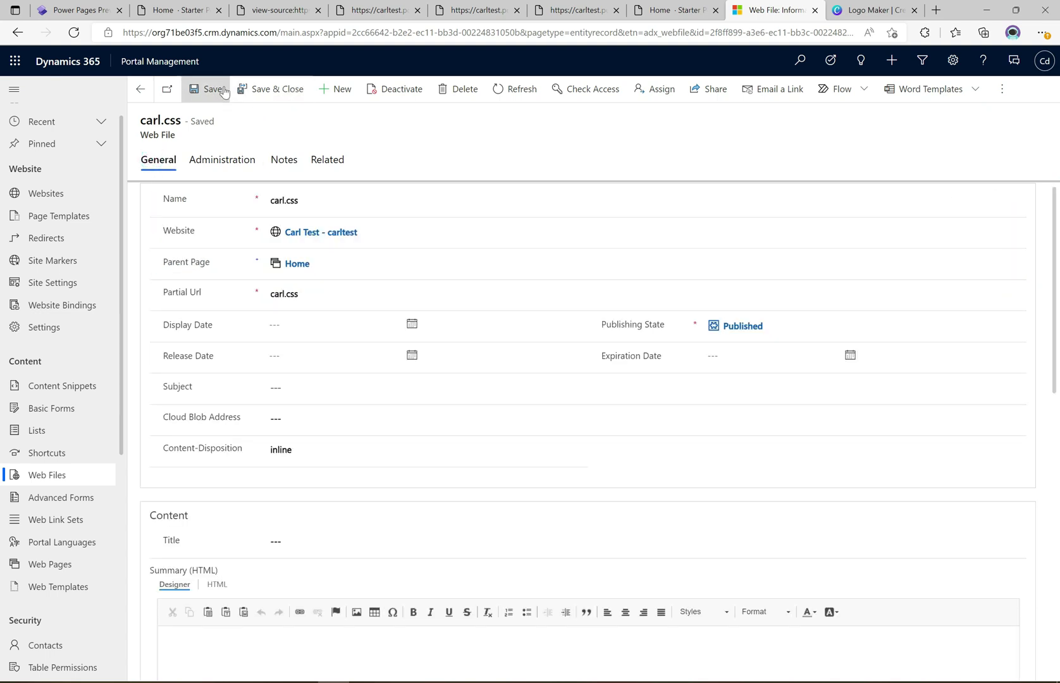
click(89, 11)
click(73, 32)
key(Return)
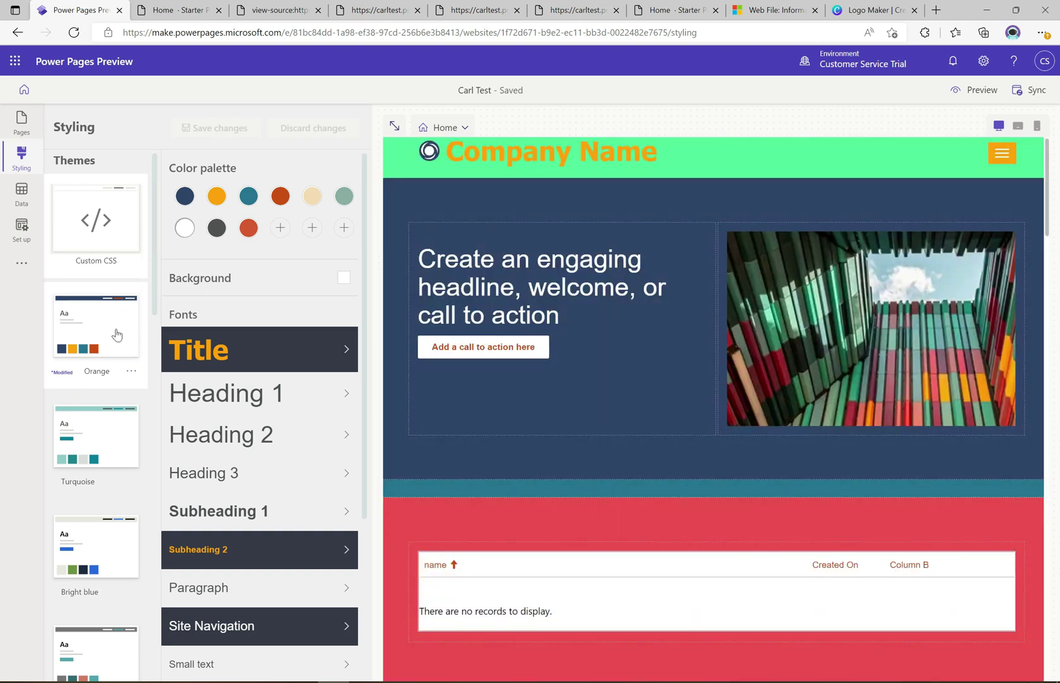
Examine the custom header, body and footer colors throughout the Home page preview
scroll(154, 289, down, 3)
scroll(154, 266, up, 3)
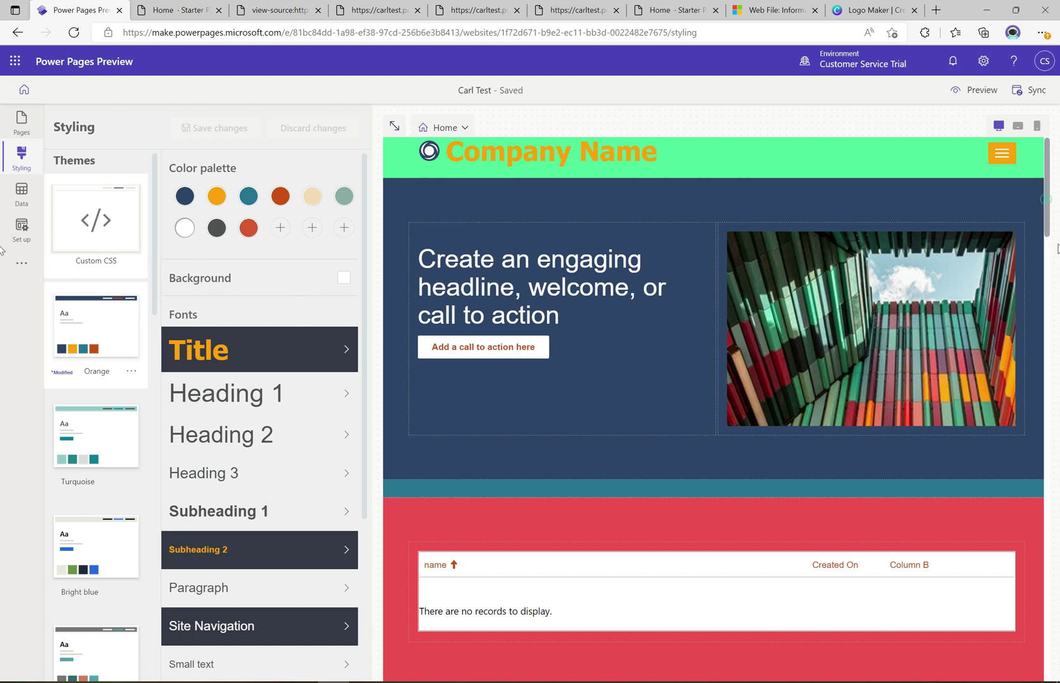
scroll(1058, 263, down, 5)
scroll(1042, 297, down, 2)
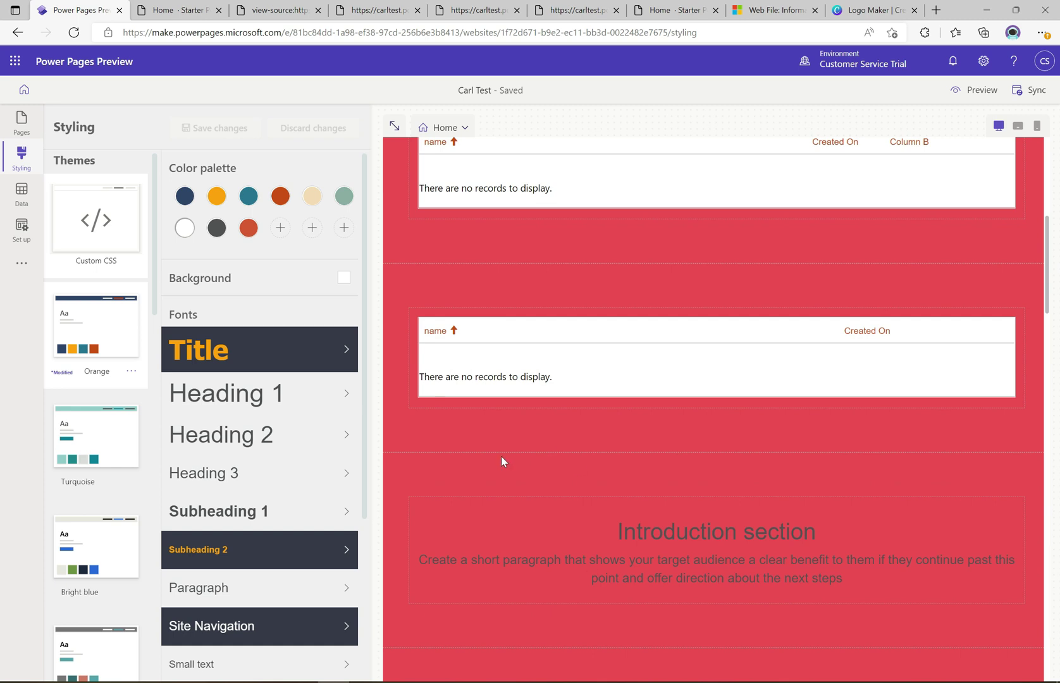
drag(1045, 300, 1045, 214)
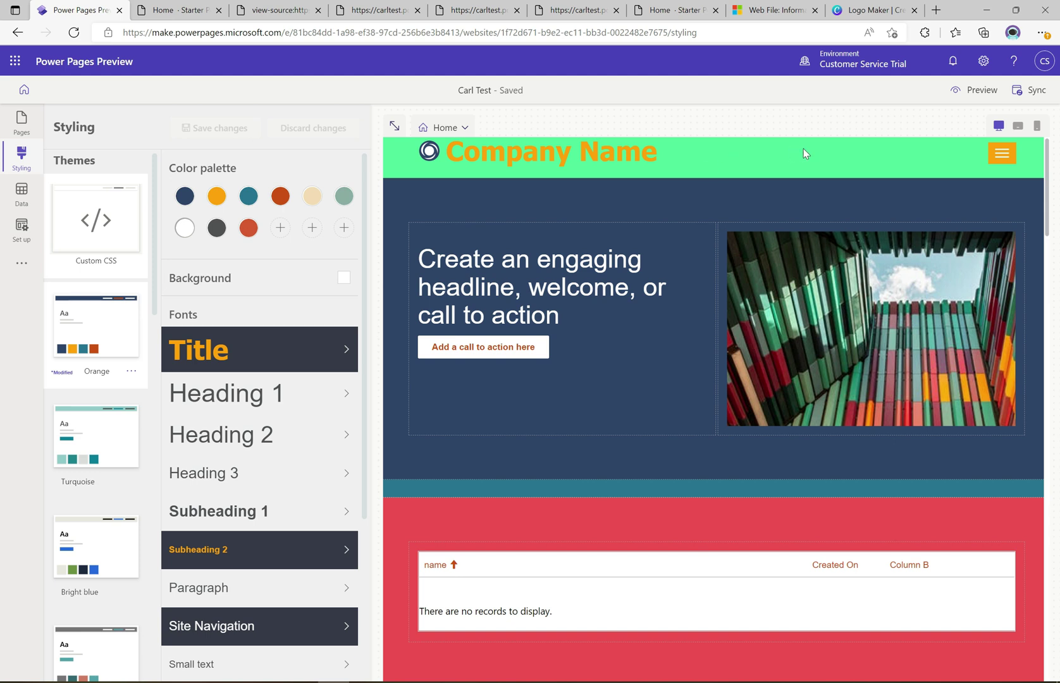
drag(1049, 159, 1034, 650)
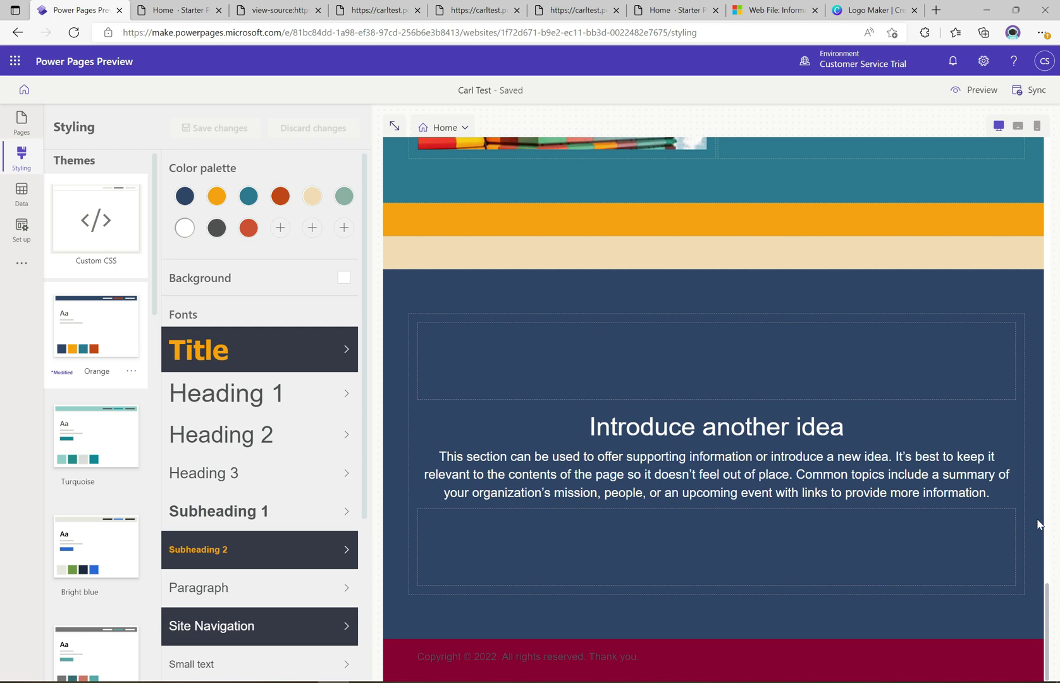
drag(1049, 607, 1057, 152)
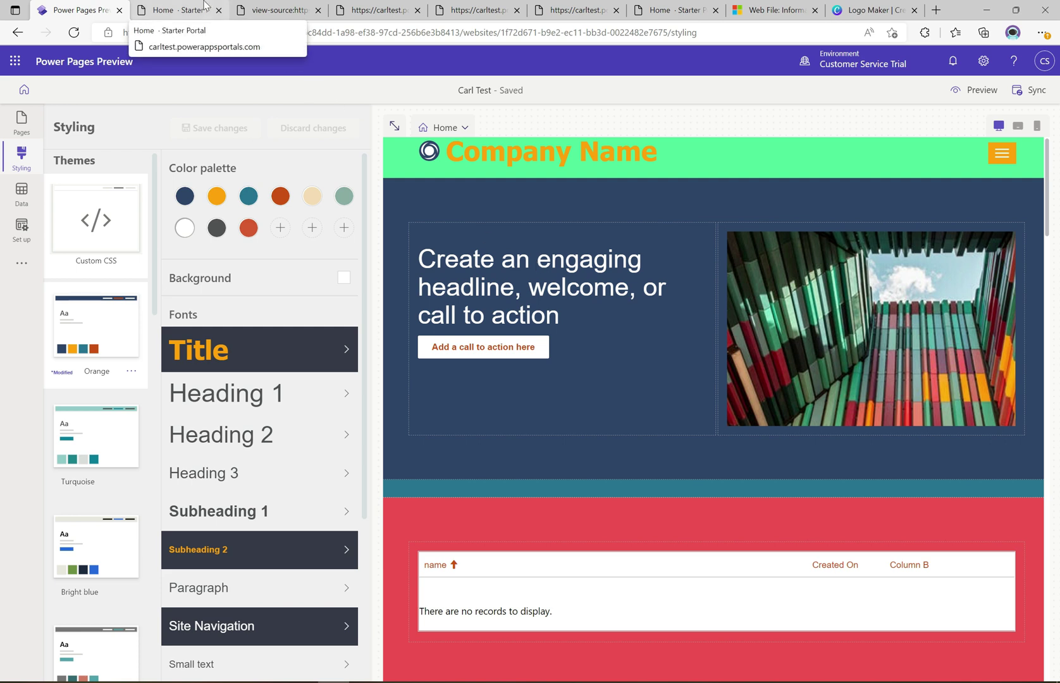
Switch to the live site's home page and close the developer tools
click(204, 5)
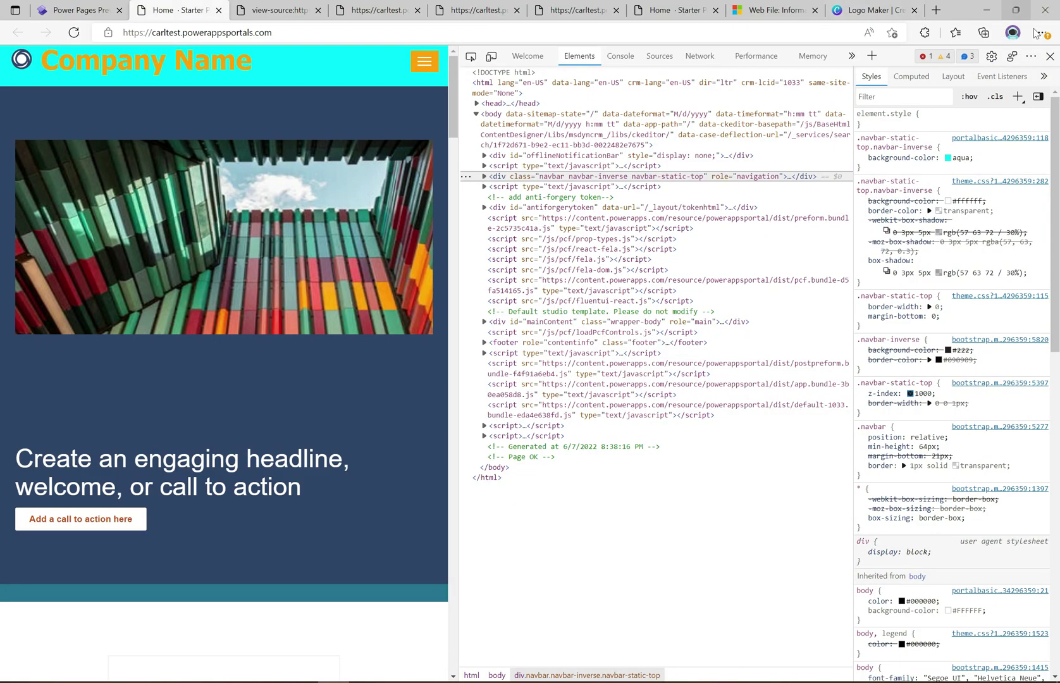
click(1049, 55)
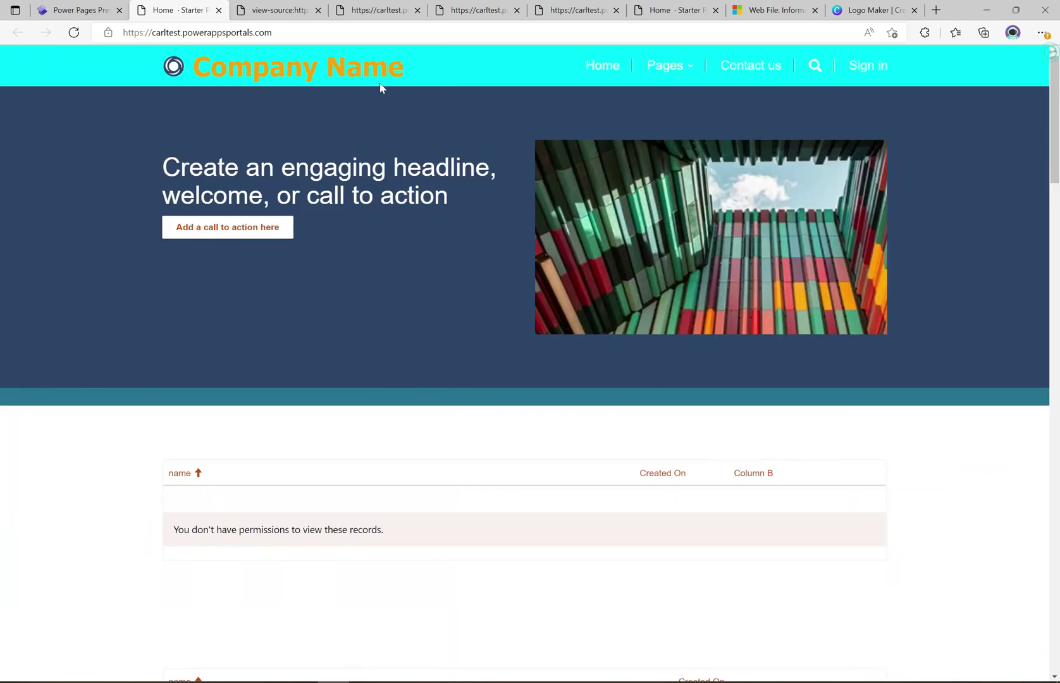
Reload the live site's home page and check the custom header and body colors down the page
click(75, 36)
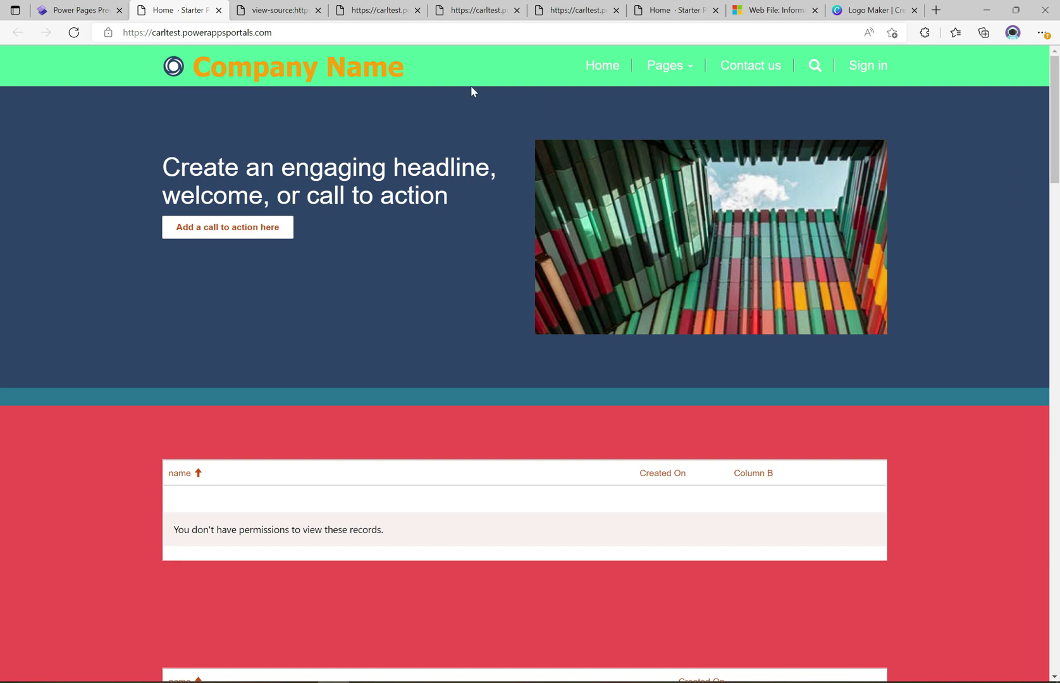
scroll(1, 303, down, 15)
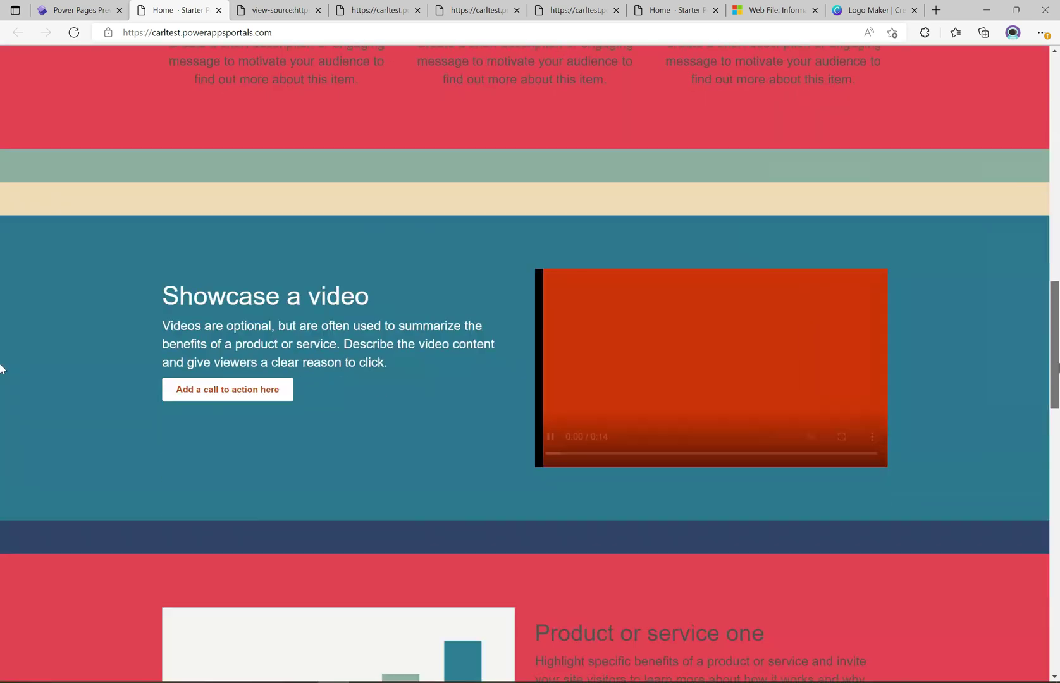
scroll(2, 367, up, 15)
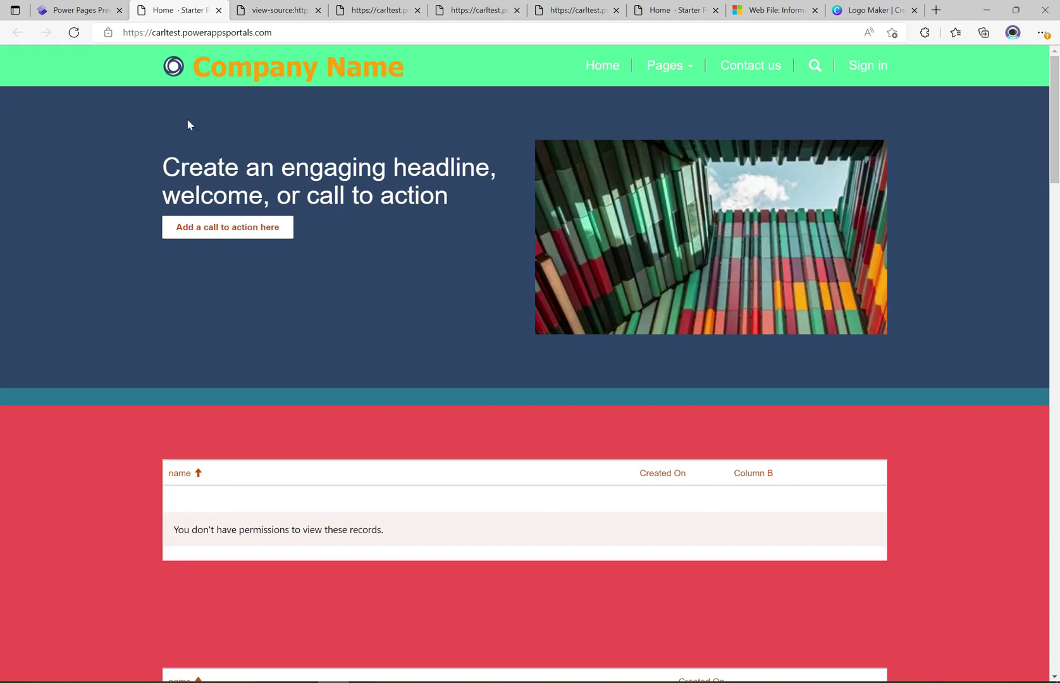
Switch to the Power Pages design studio and replace the Home page's header logo with Graph-1.png from the media library
click(80, 11)
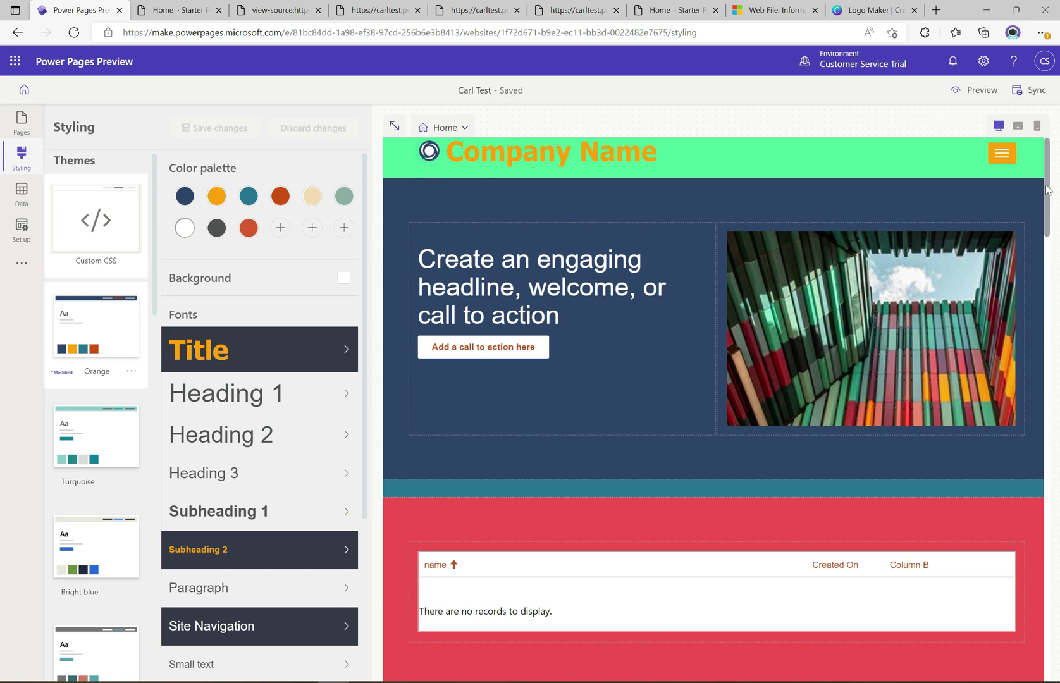
click(21, 129)
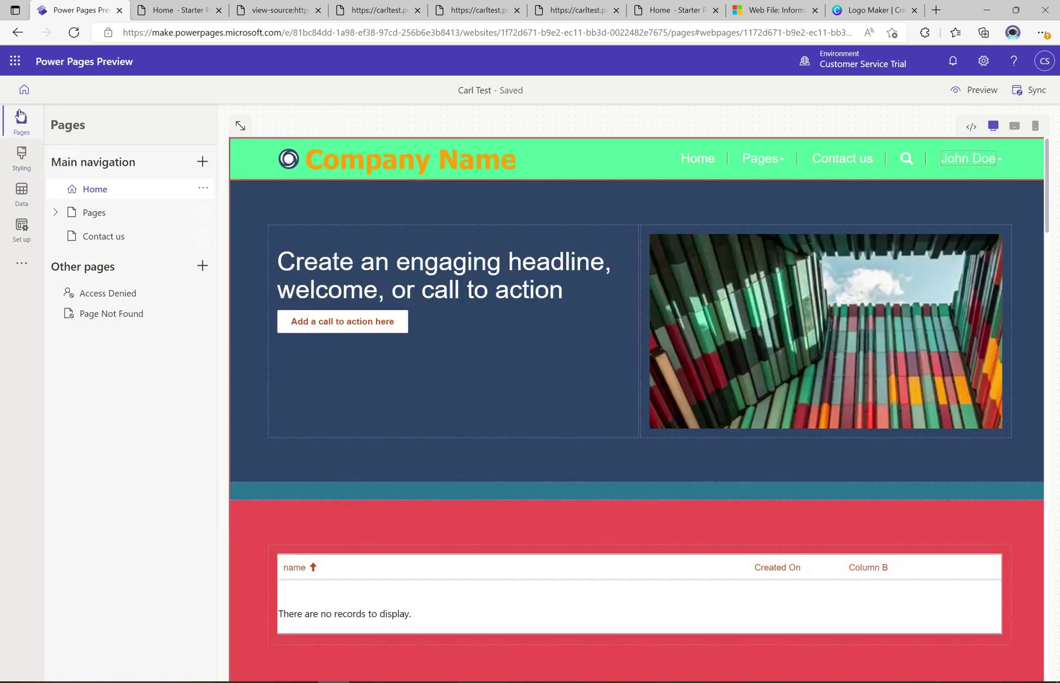
click(291, 162)
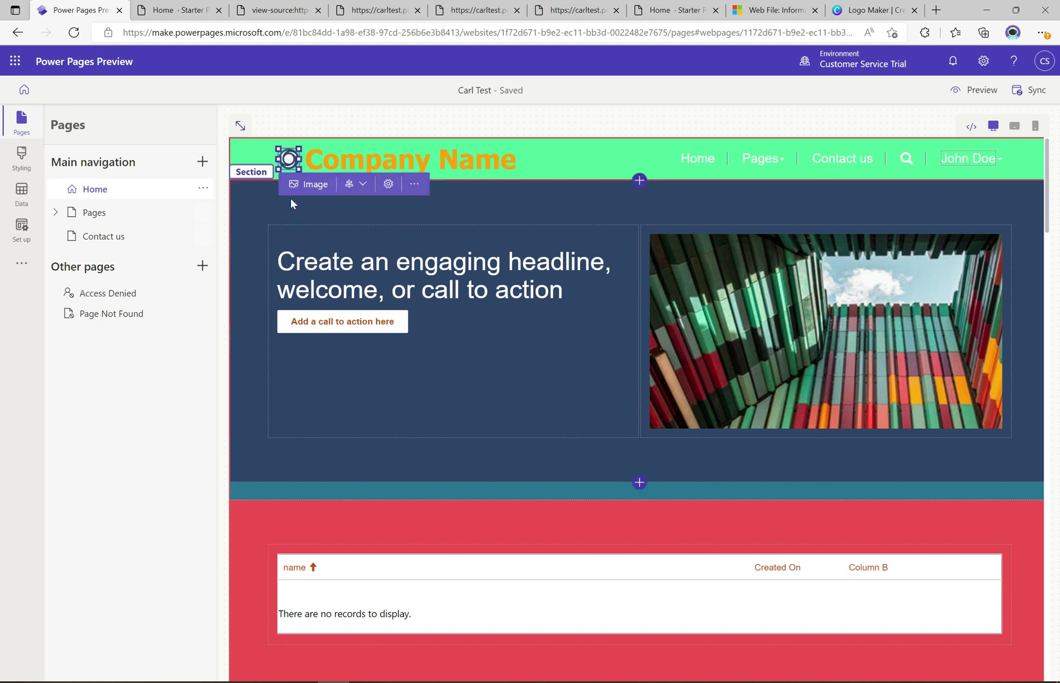
click(313, 185)
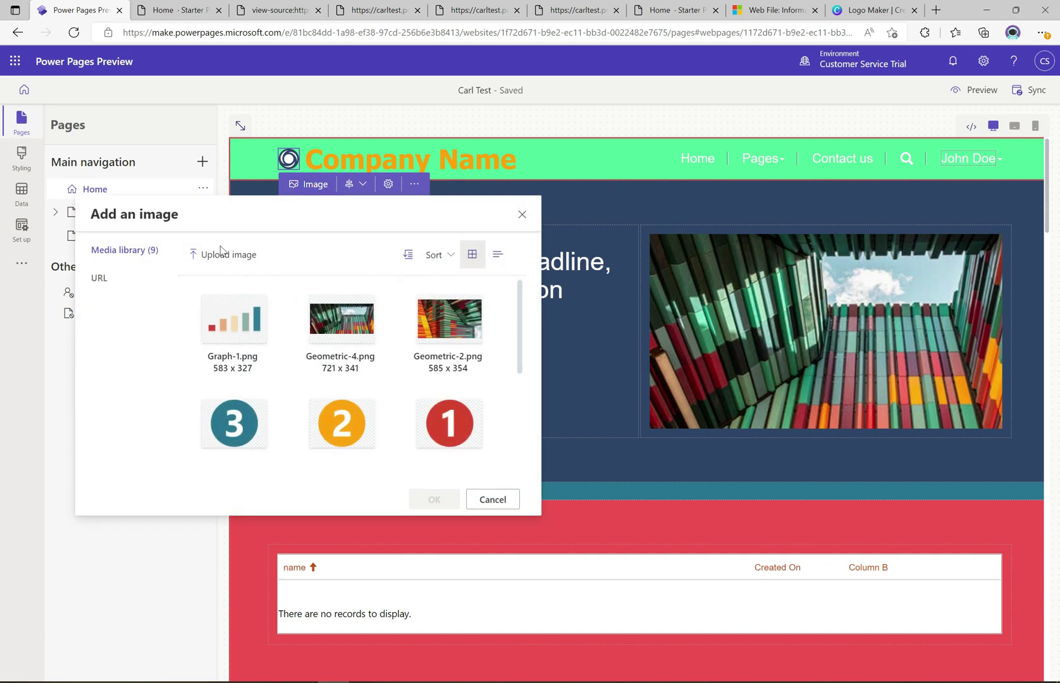
drag(519, 347, 523, 295)
click(251, 325)
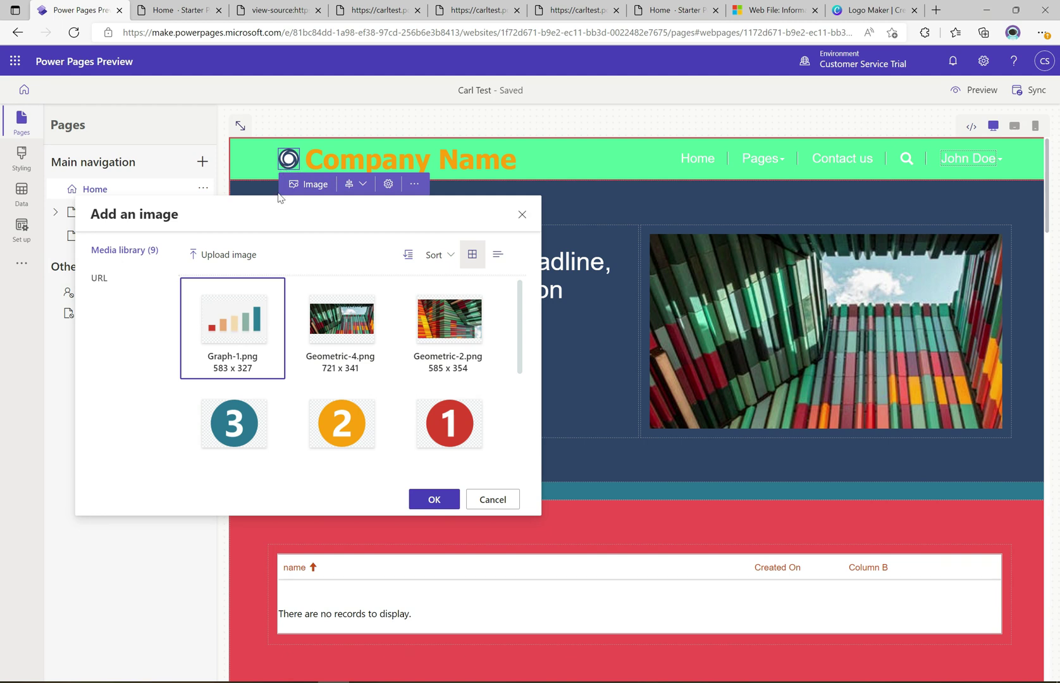
click(434, 499)
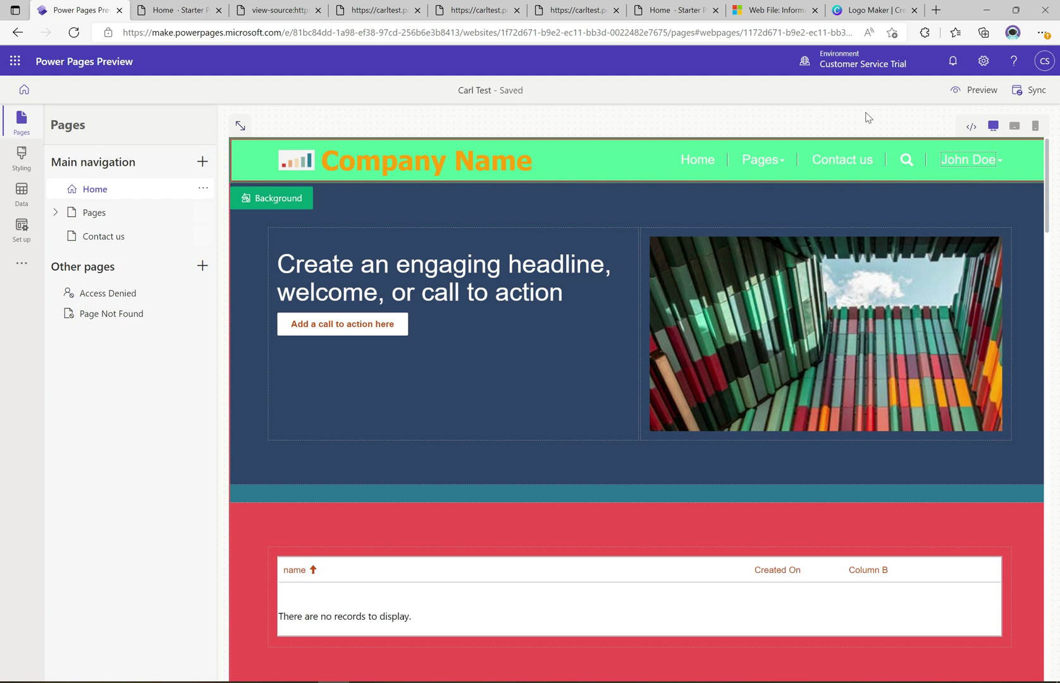
Sync the site configuration, then switch to the live site and reload its home page to check the header logo
click(1036, 90)
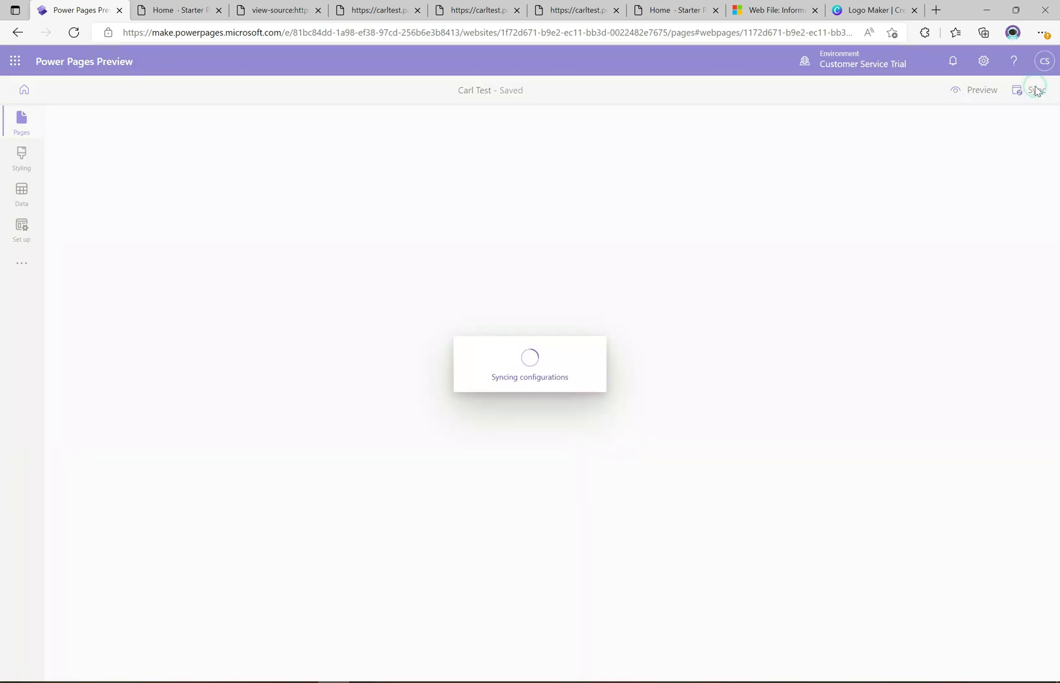
click(187, 13)
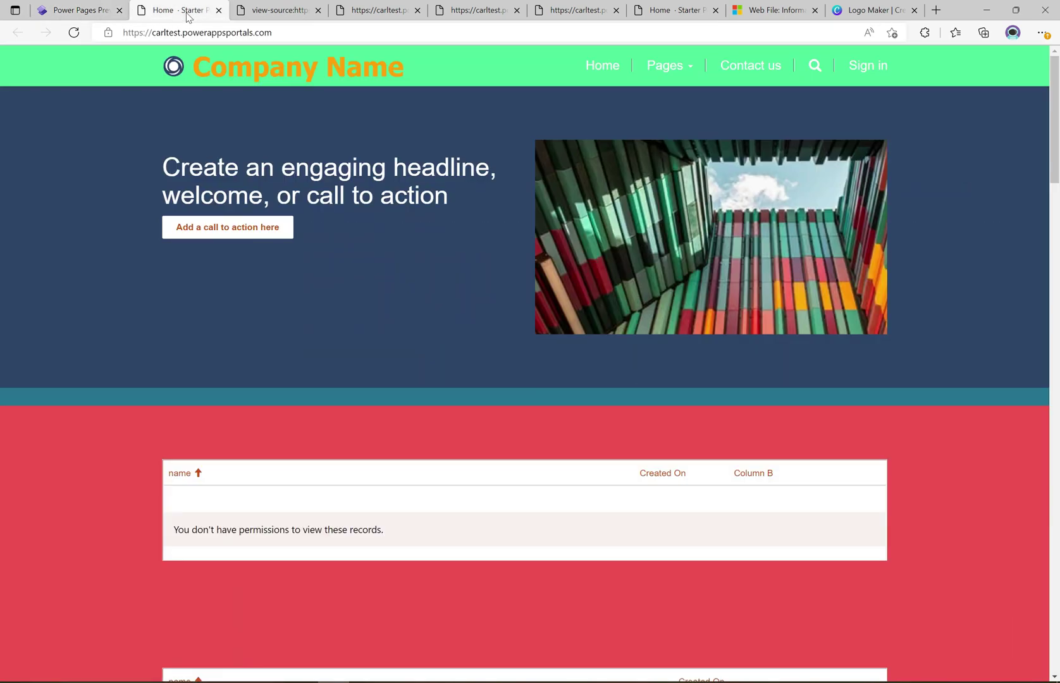
click(74, 33)
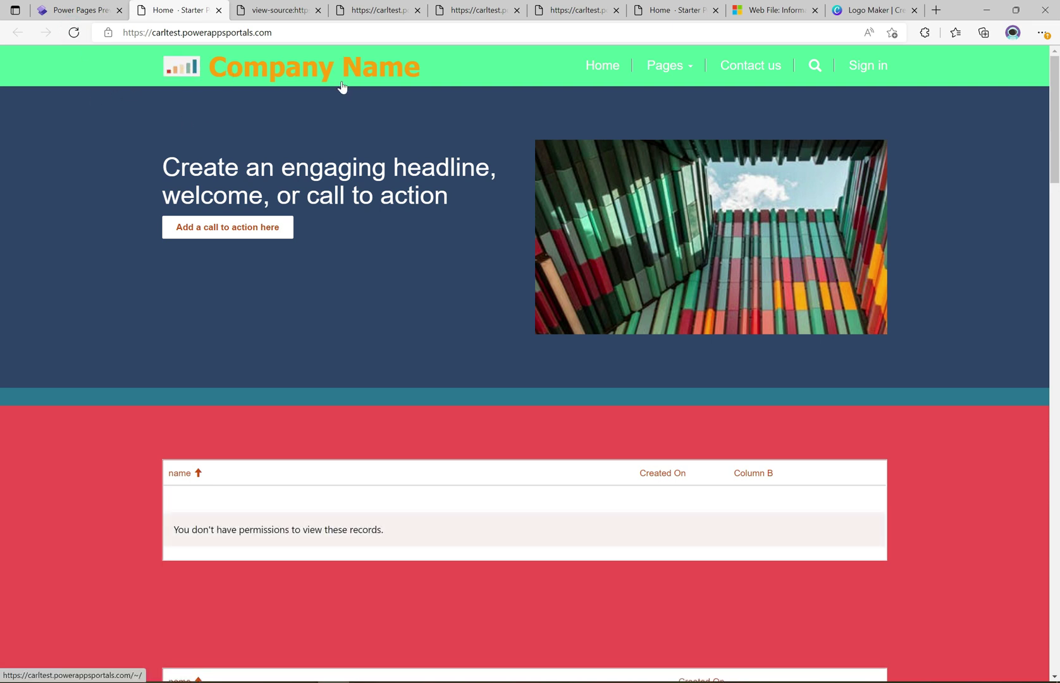
Switch back to the design studio and replace the Home page's main headline text with "Hello, World!"
click(81, 10)
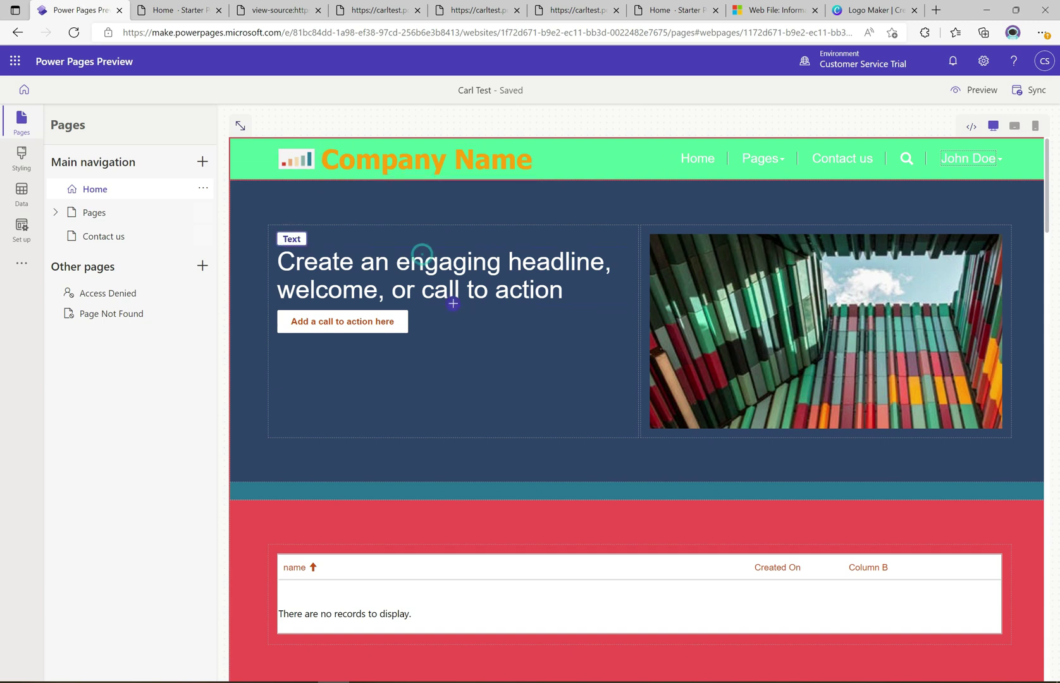
click(425, 261)
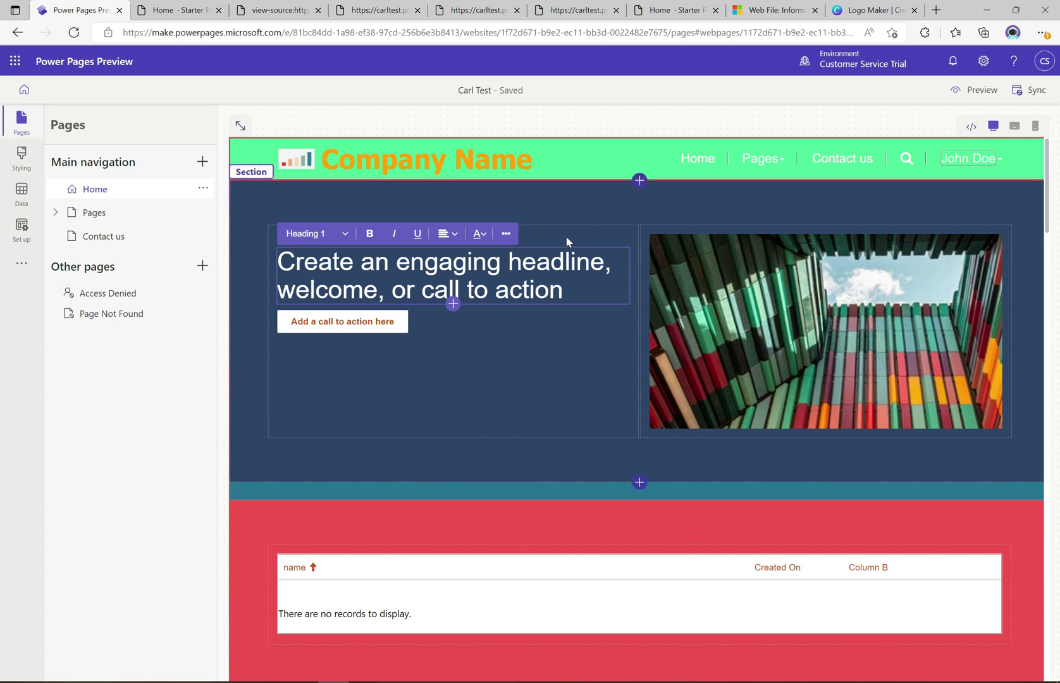
click(572, 290)
drag(572, 289, 267, 272)
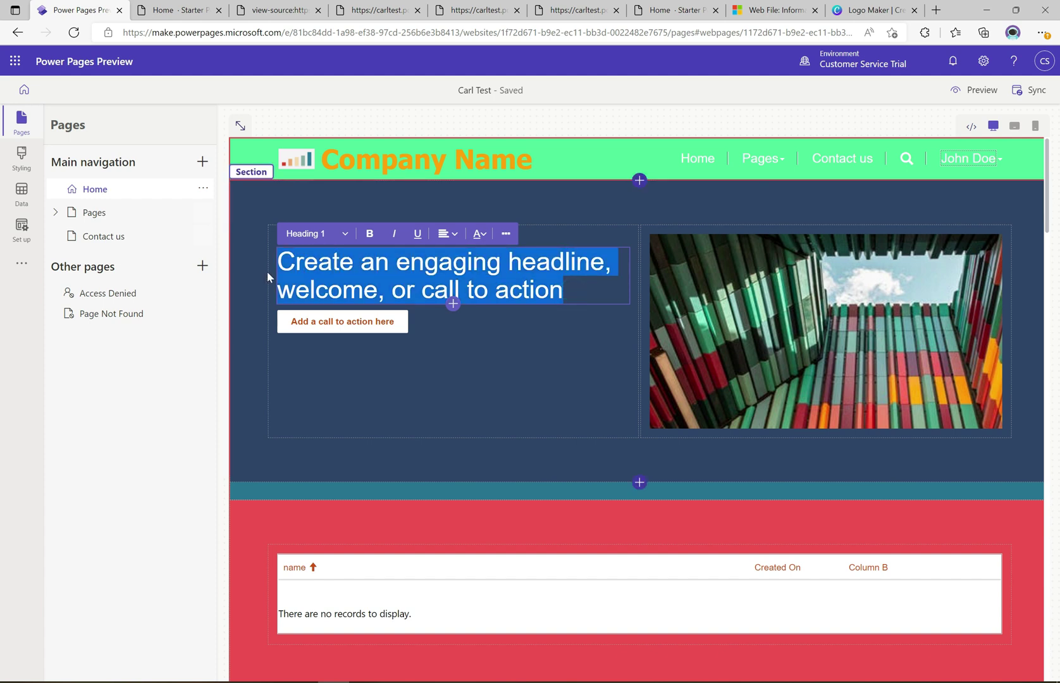
text(Hello)
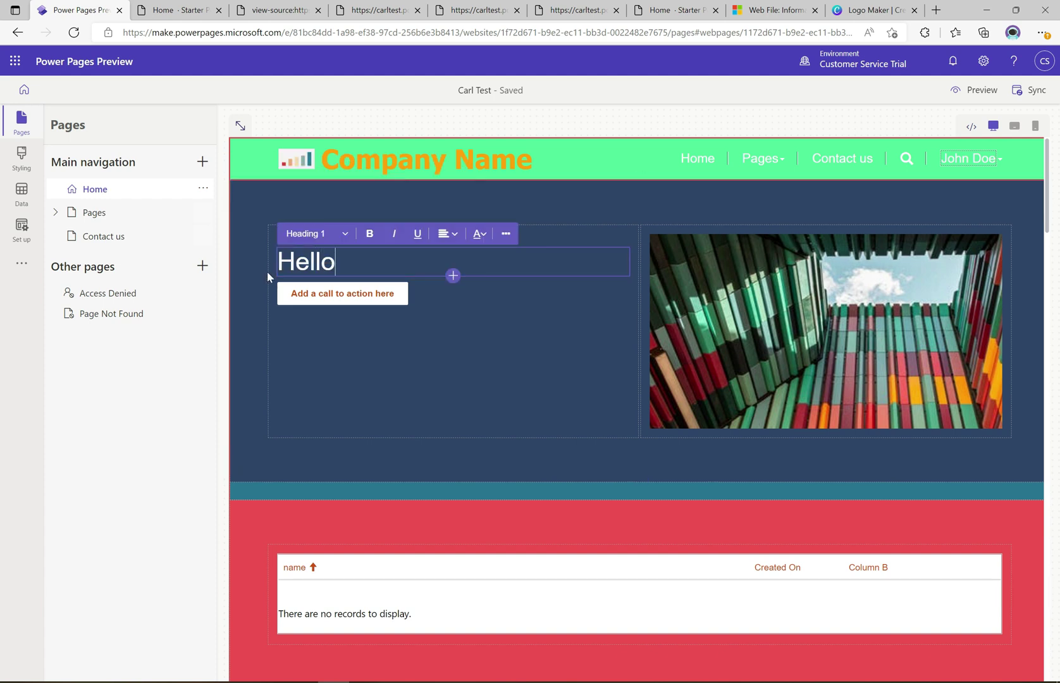
text(, World!)
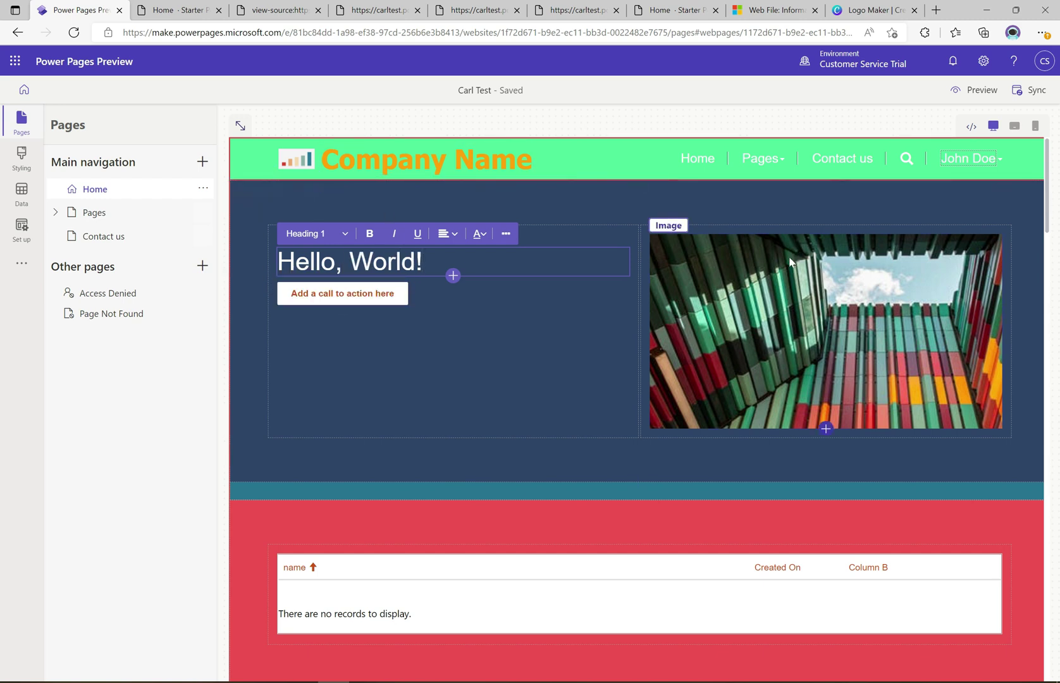
Look over the Home page's headline image, section and lower content, then switch to the live site
click(749, 257)
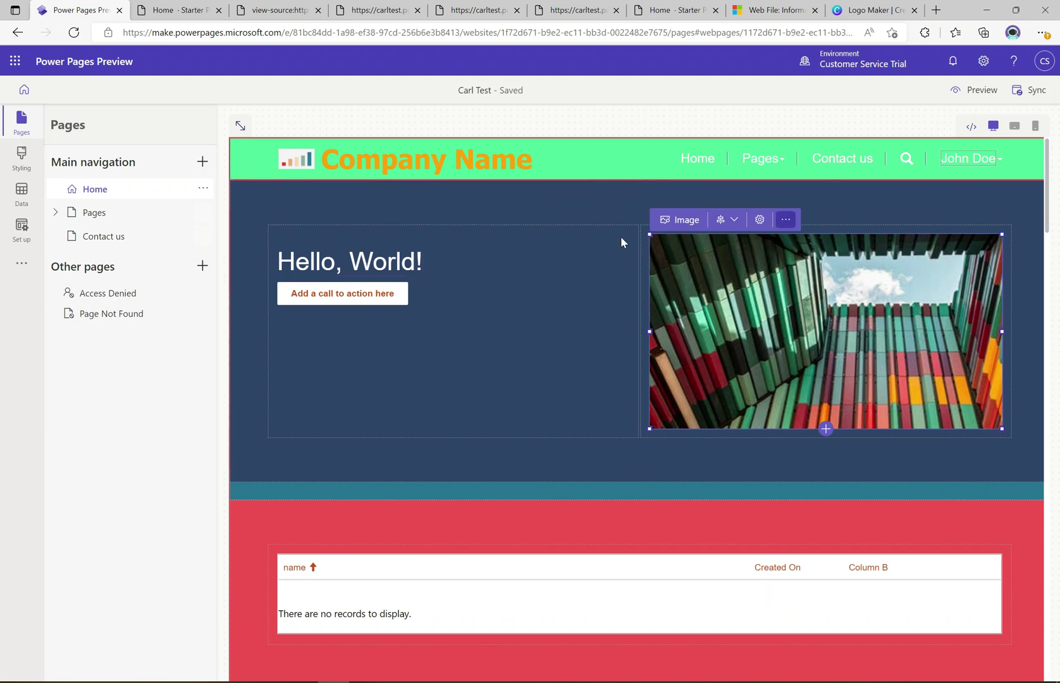
click(538, 214)
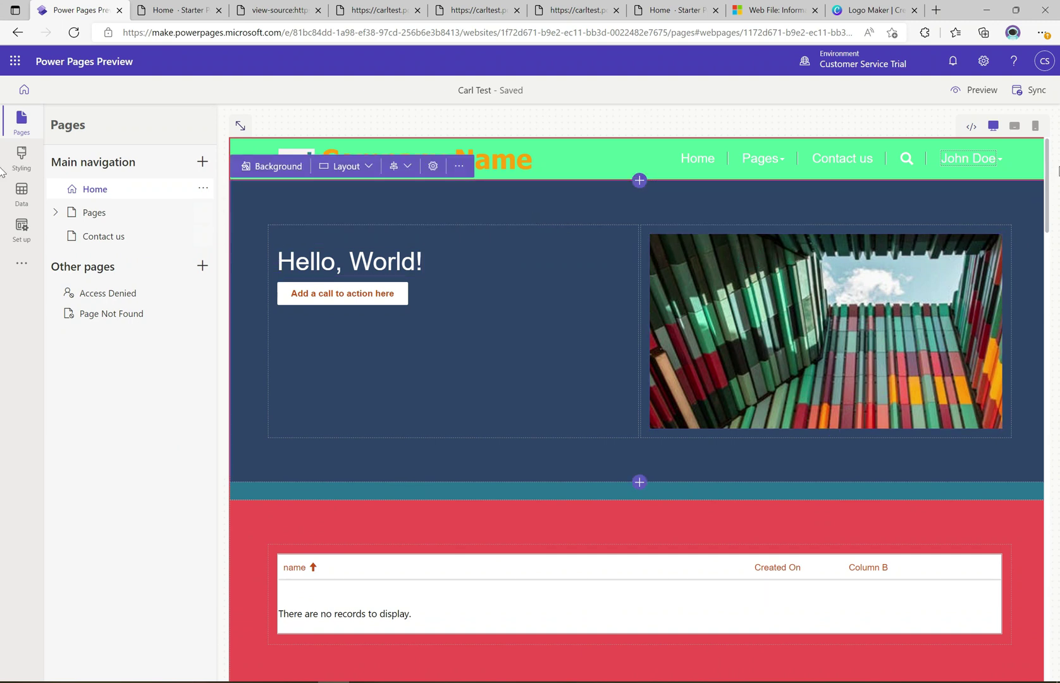
drag(1047, 185, 1055, 544)
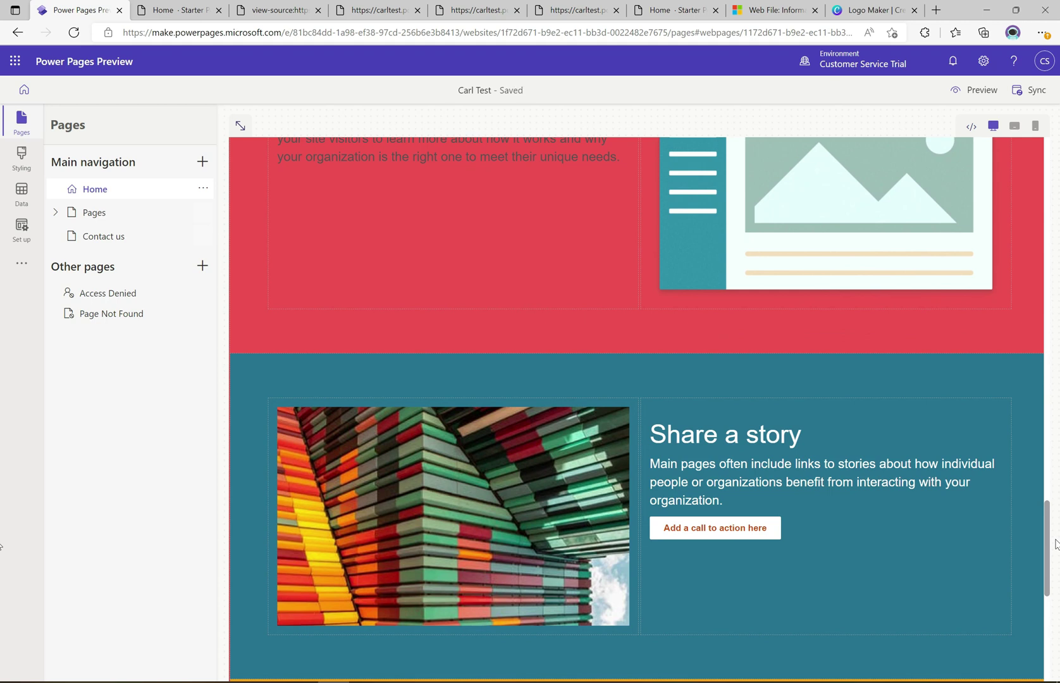
key(ctrl+Tab)
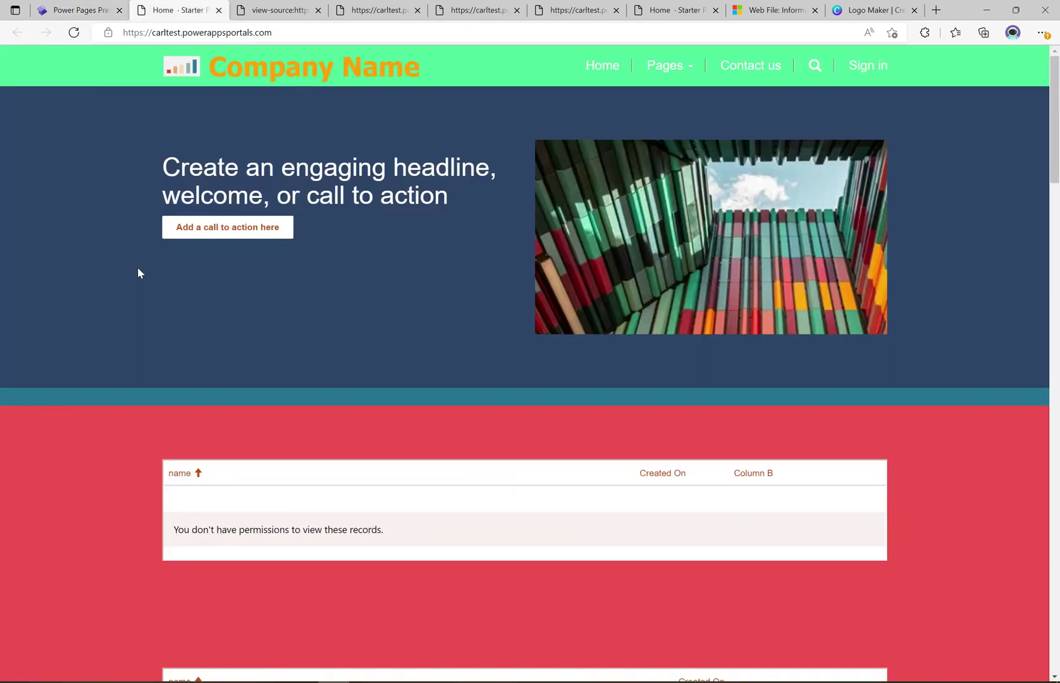